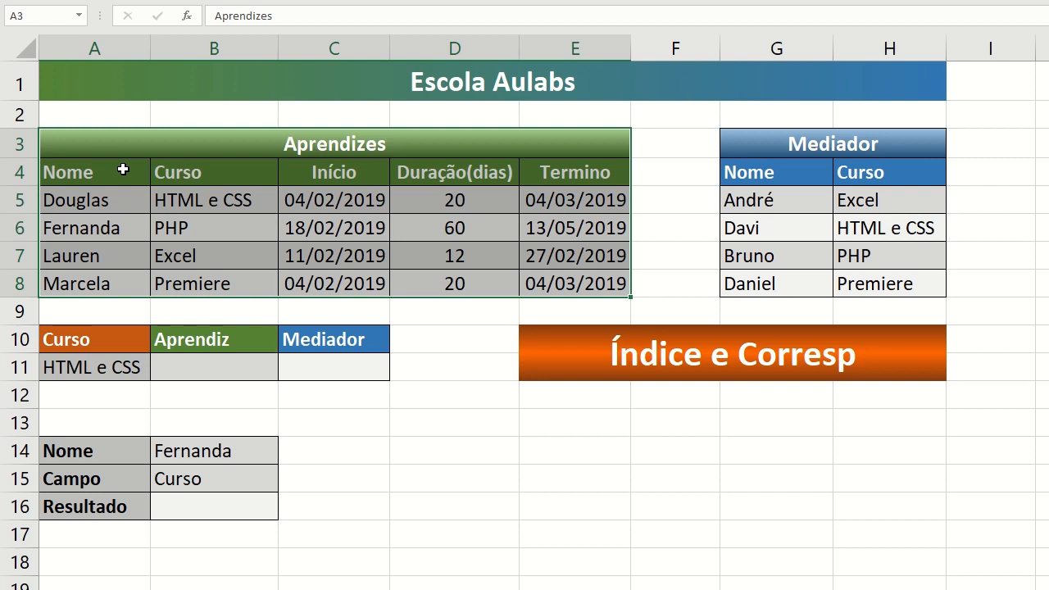
Examine the columns of the Aprendizes table and the names and courses in the Mediador table.
{"action": "left_click_drag", "start_coordinate": [204, 169], "coordinate": [206, 204]}
{"action": "left_click_drag", "start_coordinate": [284, 169], "coordinate": [319, 204]}
{"action": "left_click_drag", "start_coordinate": [440, 175], "coordinate": [494, 199]}
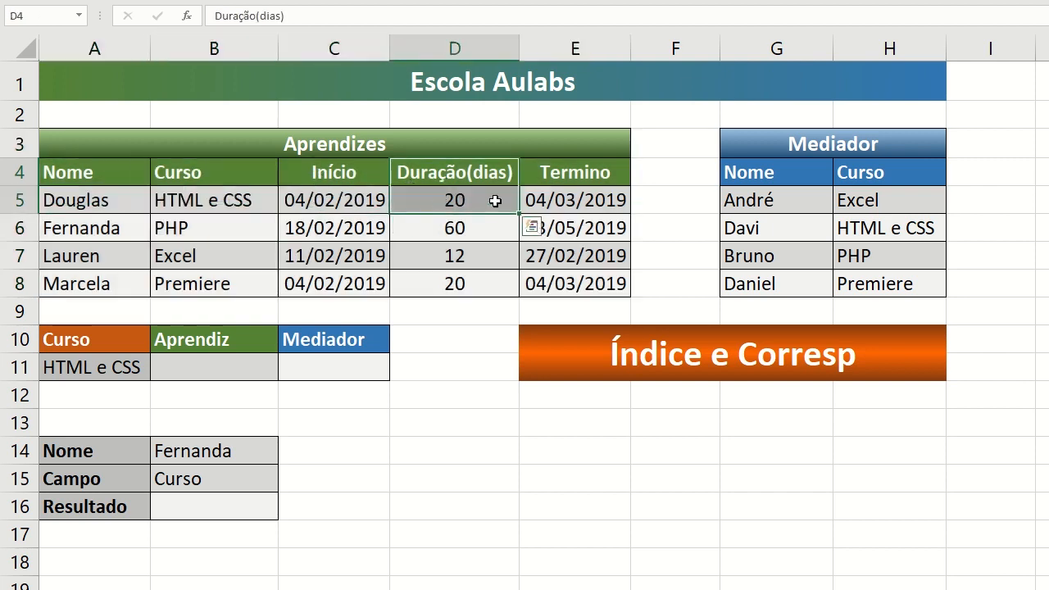
{"action": "left_click_drag", "start_coordinate": [570, 174], "coordinate": [565, 200]}
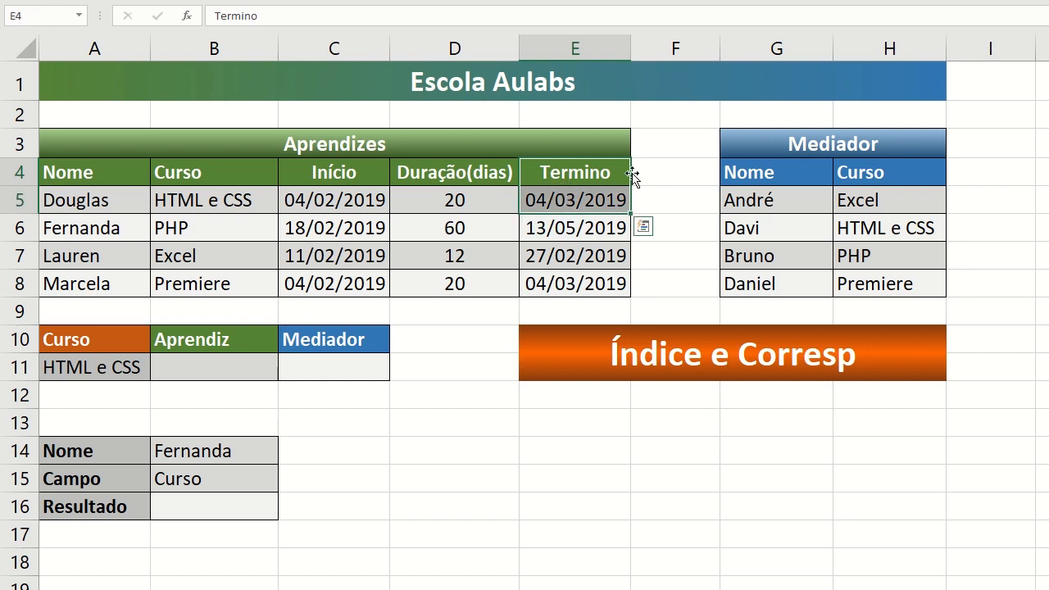
{"action": "left_click_drag", "start_coordinate": [742, 139], "coordinate": [832, 287]}
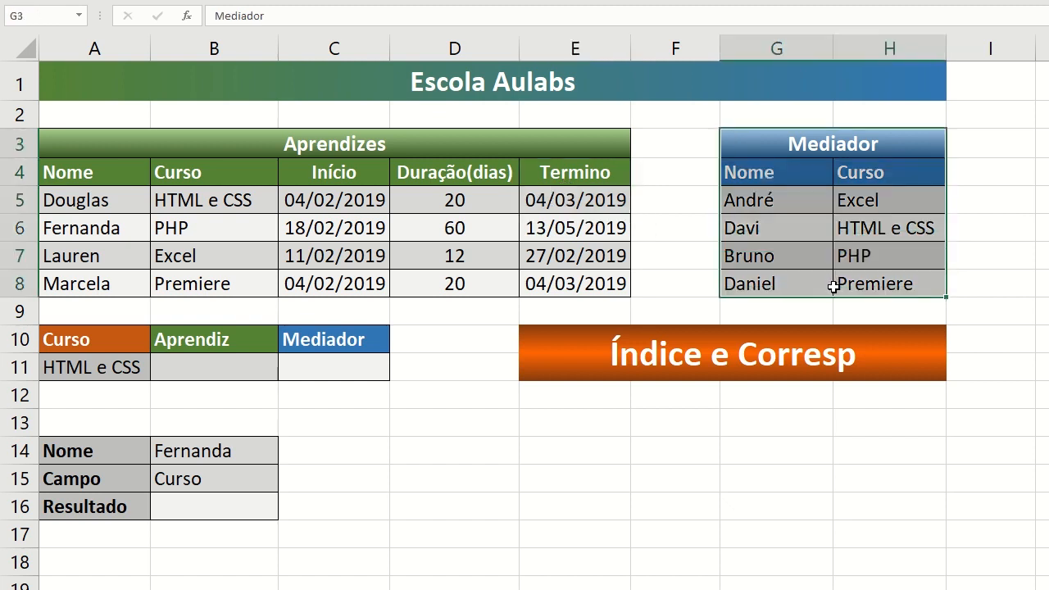
{"action": "left_click_drag", "start_coordinate": [799, 172], "coordinate": [780, 279]}
{"action": "left_click_drag", "start_coordinate": [866, 171], "coordinate": [881, 282]}
{"action": "left_click_drag", "start_coordinate": [799, 201], "coordinate": [861, 196]}
{"action": "left_click_drag", "start_coordinate": [776, 229], "coordinate": [774, 283]}
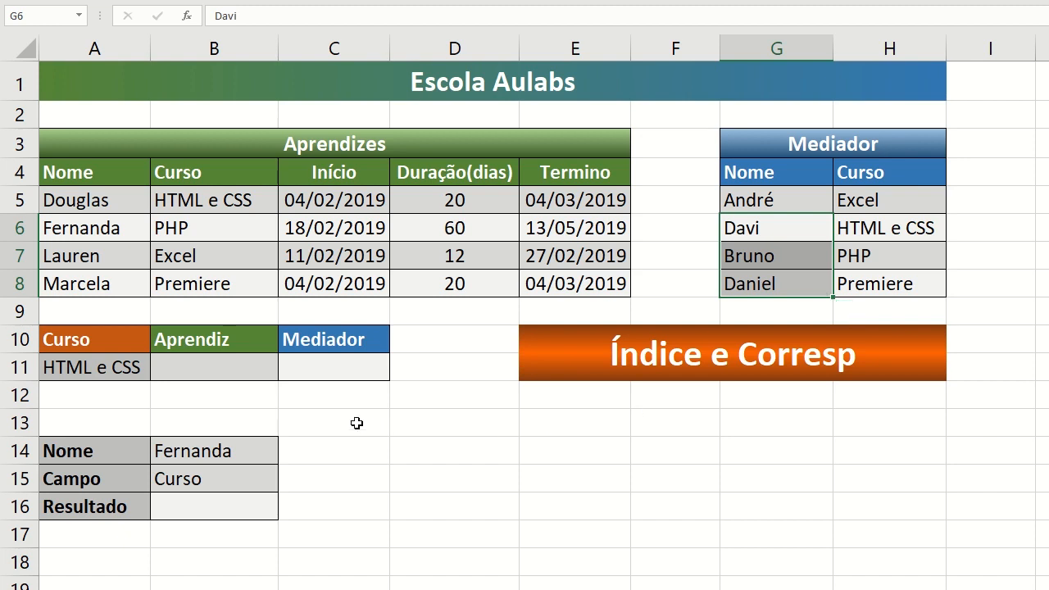
Examine the Índice e Corresp title and the Curso, Aprendiz and Mediador lookup block in A10:C11.
{"action": "left_click", "coordinate": [547, 358]}
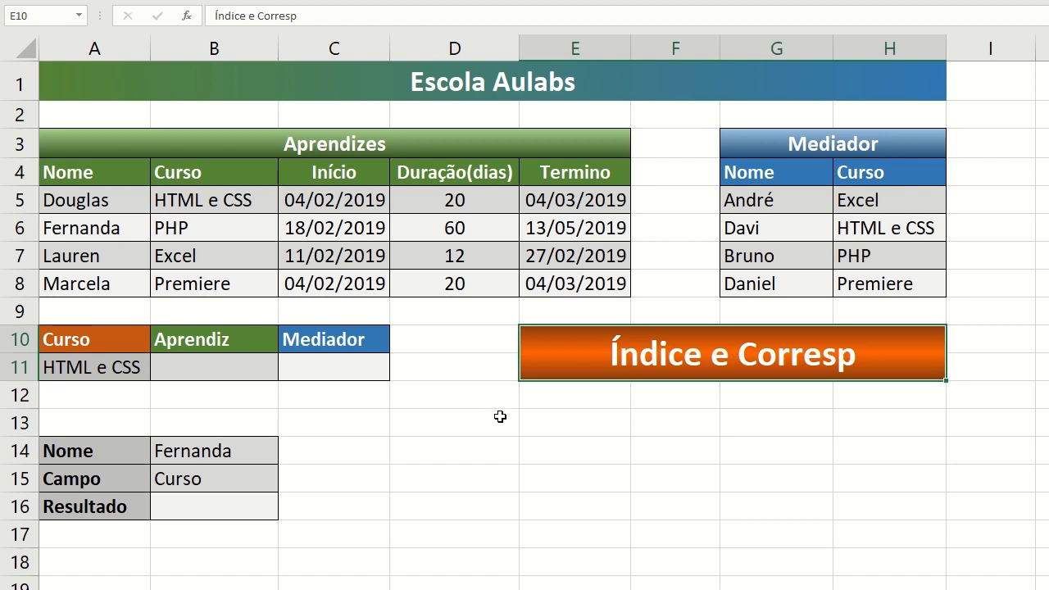
{"action": "left_click", "coordinate": [180, 368]}
{"action": "left_click_drag", "start_coordinate": [208, 336], "coordinate": [205, 363]}
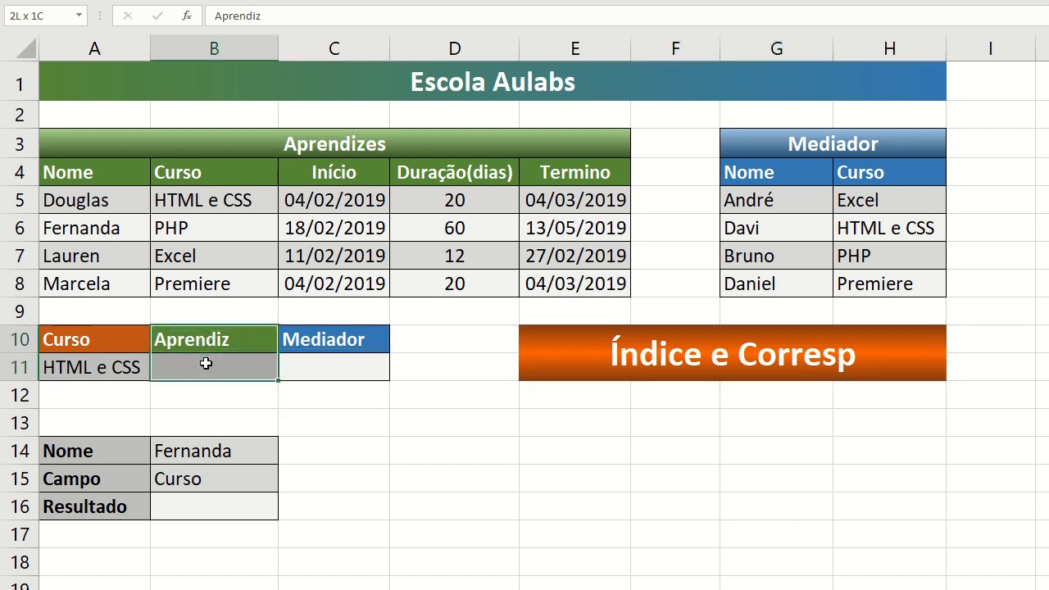
{"action": "left_click", "coordinate": [122, 369]}
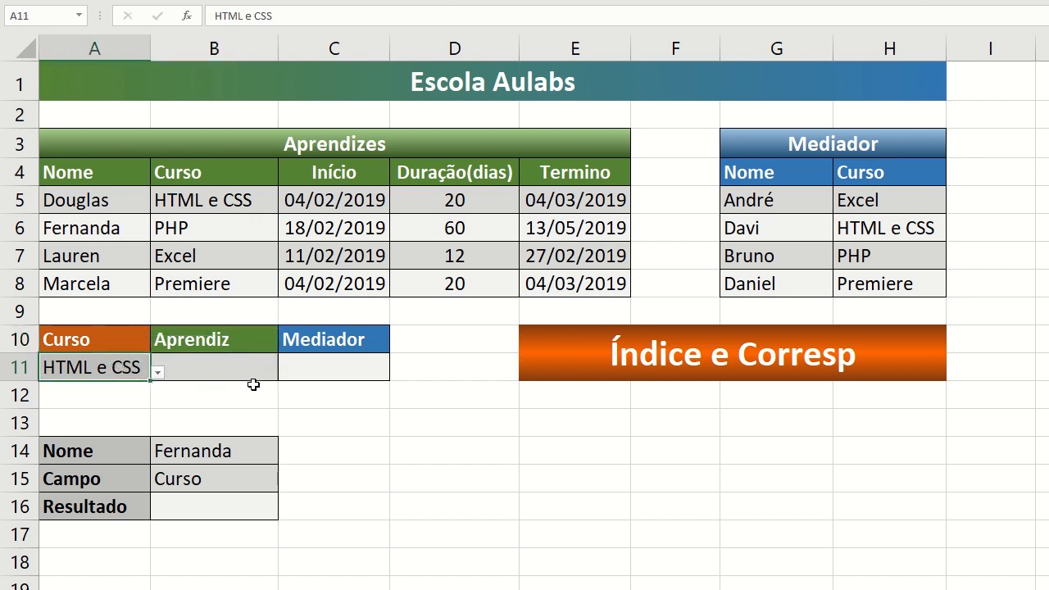
{"action": "left_click", "coordinate": [328, 359]}
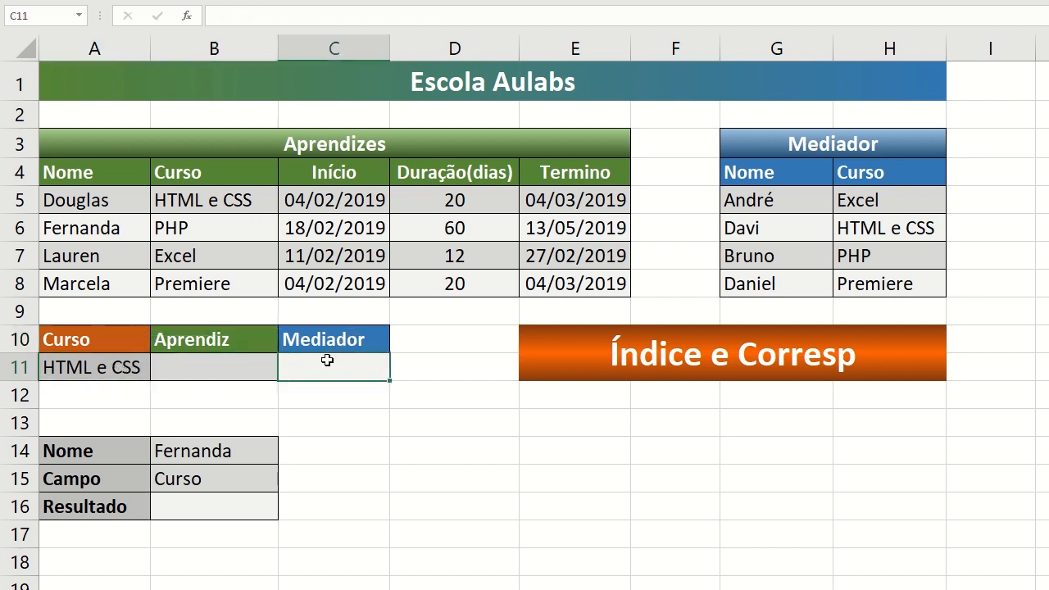
{"action": "left_click", "coordinate": [328, 348]}
{"action": "left_click_drag", "start_coordinate": [329, 348], "coordinate": [328, 368]}
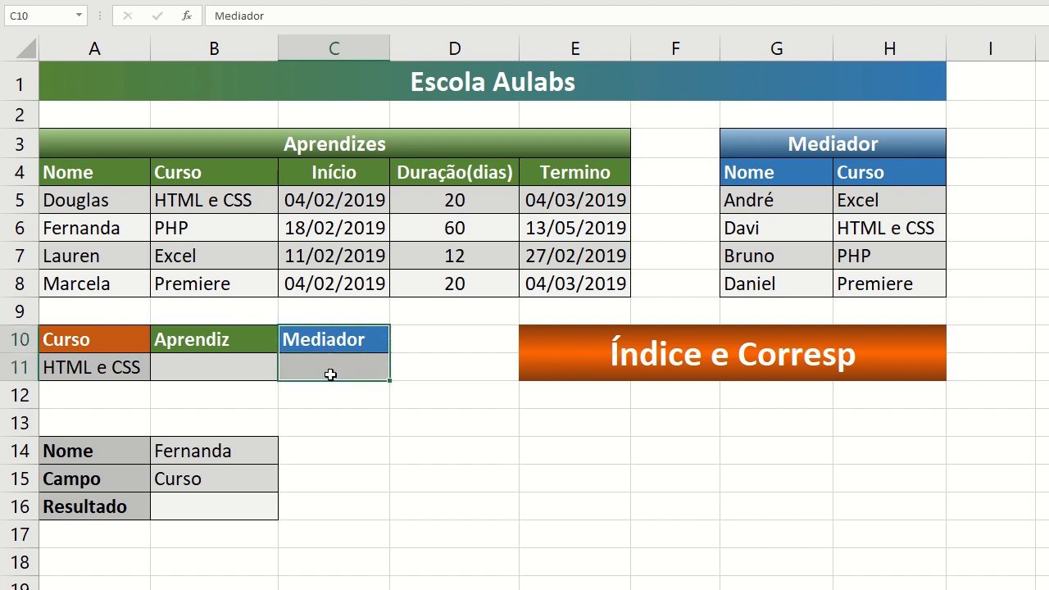
Try PHP and HTML e CSS as the course in A11, ending with Premiere selected.
{"action": "left_click", "coordinate": [103, 373]}
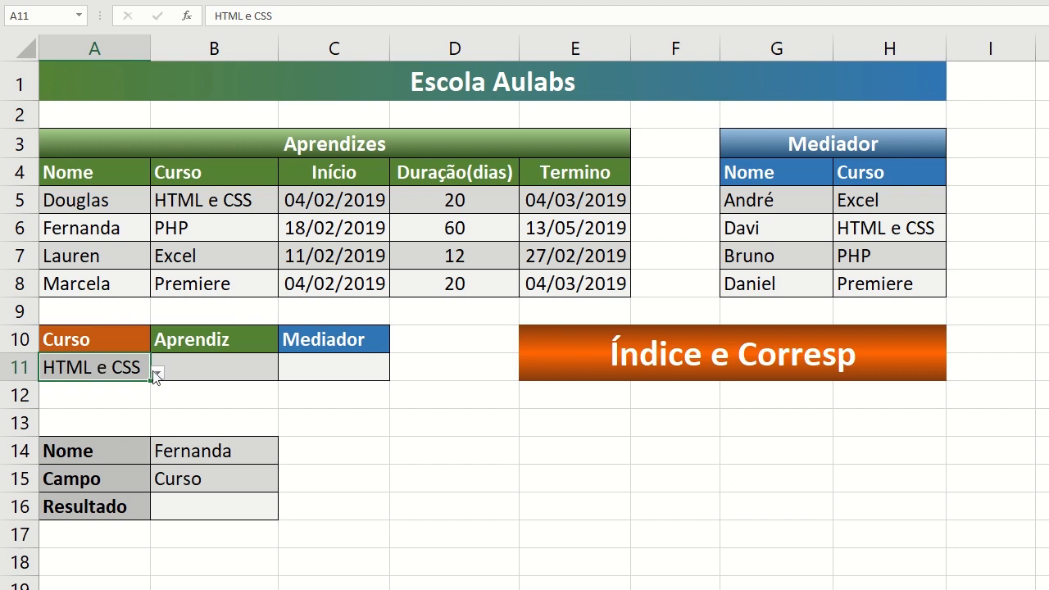
{"action": "left_click", "coordinate": [158, 373]}
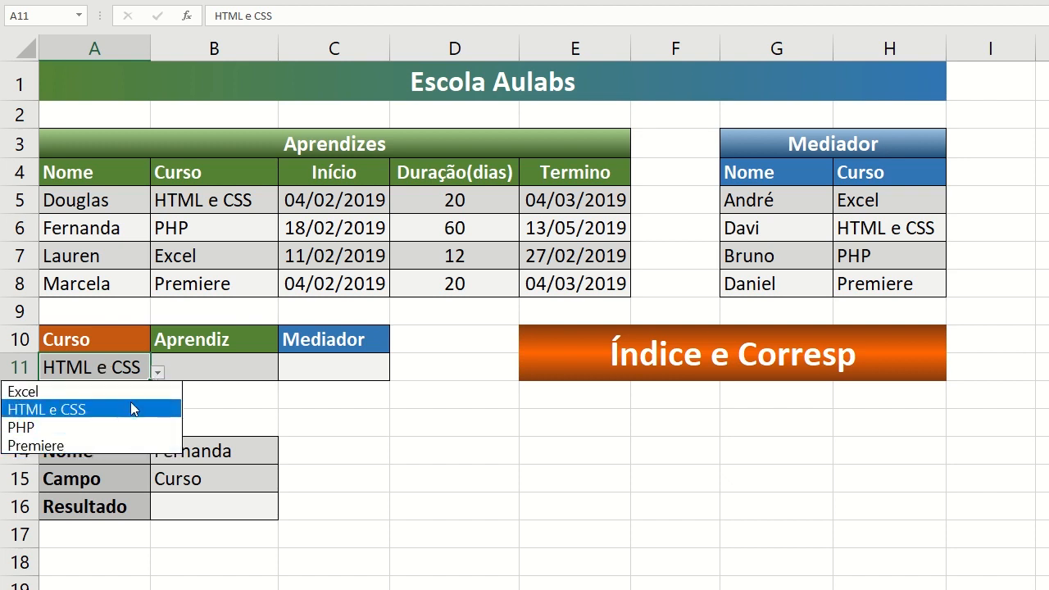
{"action": "left_click", "coordinate": [138, 427]}
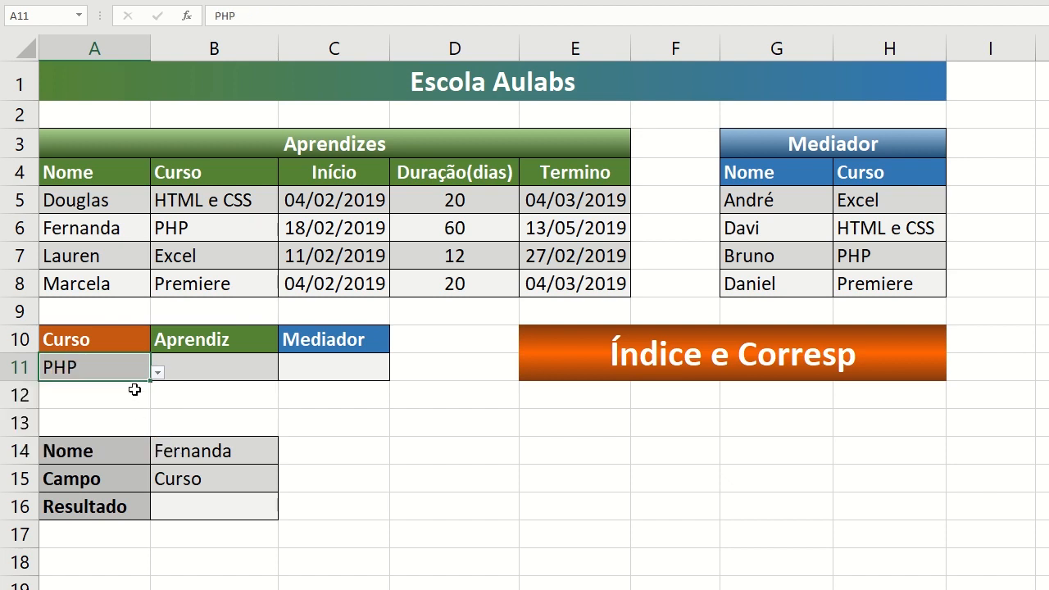
{"action": "left_click", "coordinate": [158, 370]}
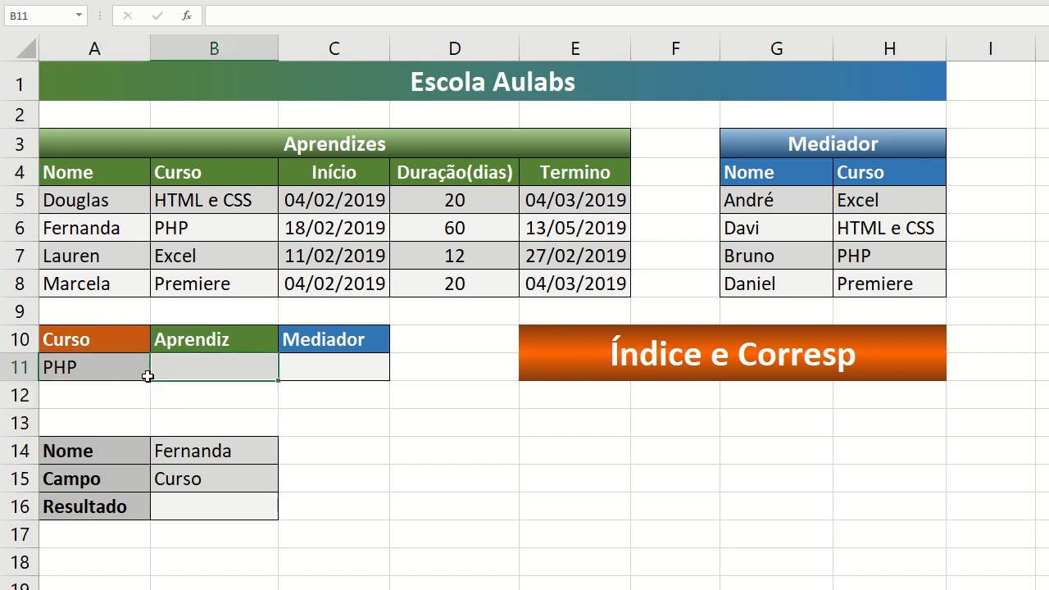
{"action": "left_click", "coordinate": [149, 375]}
{"action": "left_click", "coordinate": [158, 376]}
{"action": "left_click", "coordinate": [123, 408]}
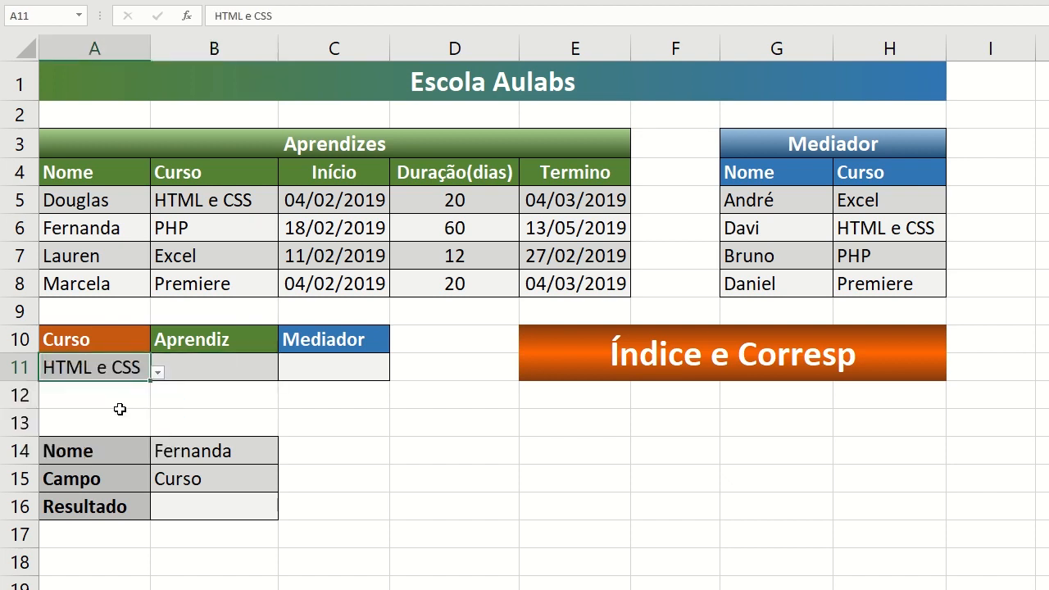
{"action": "left_click", "coordinate": [158, 375]}
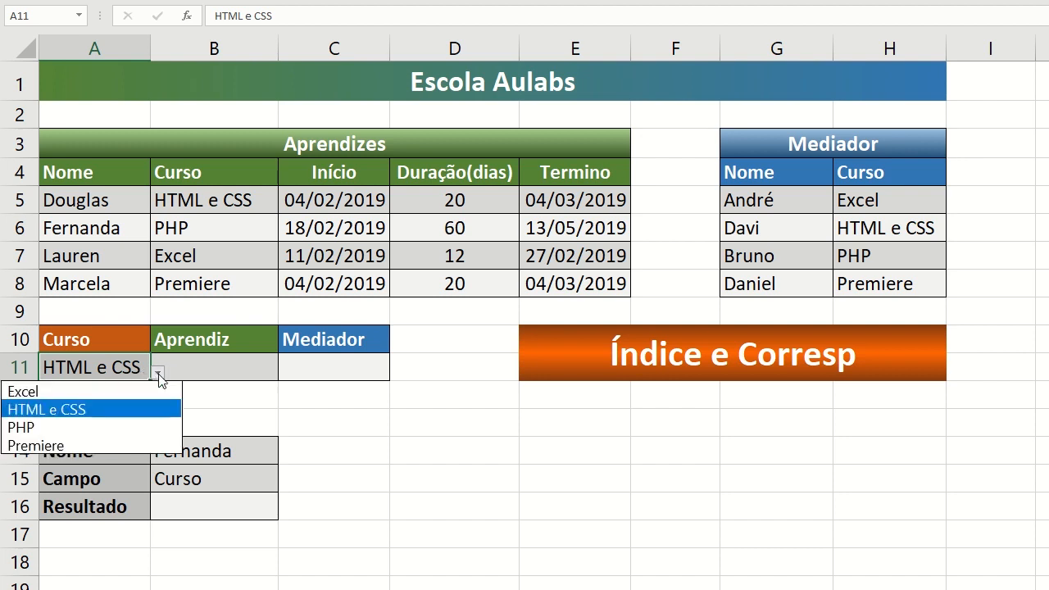
{"action": "left_click", "coordinate": [90, 446]}
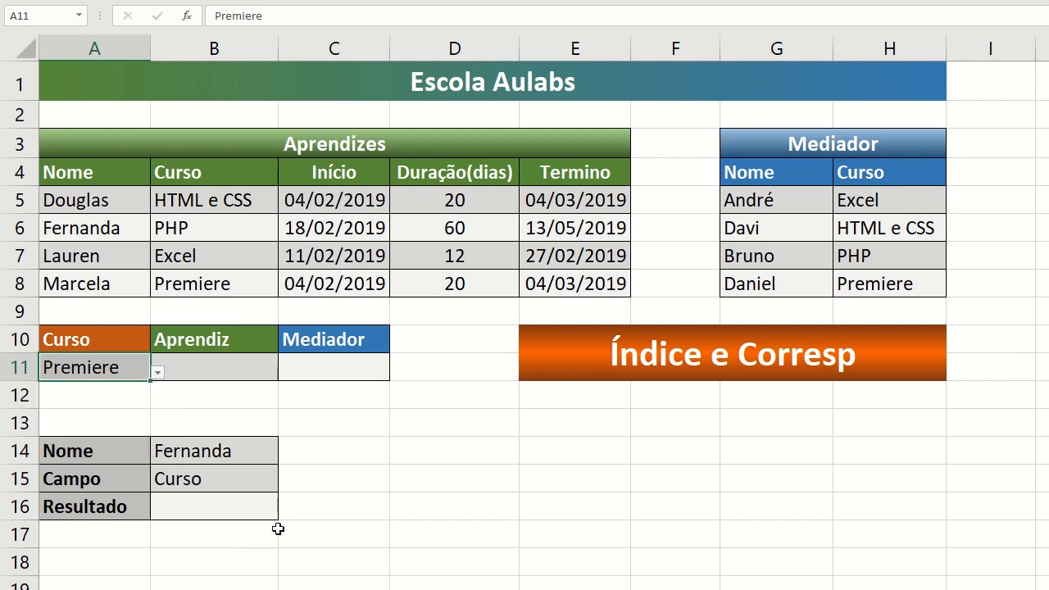
Review the Nome, Campo and Resultado block, and set Nome in B14 to the first apprentice in the list.
{"action": "left_click_drag", "start_coordinate": [90, 449], "coordinate": [216, 451]}
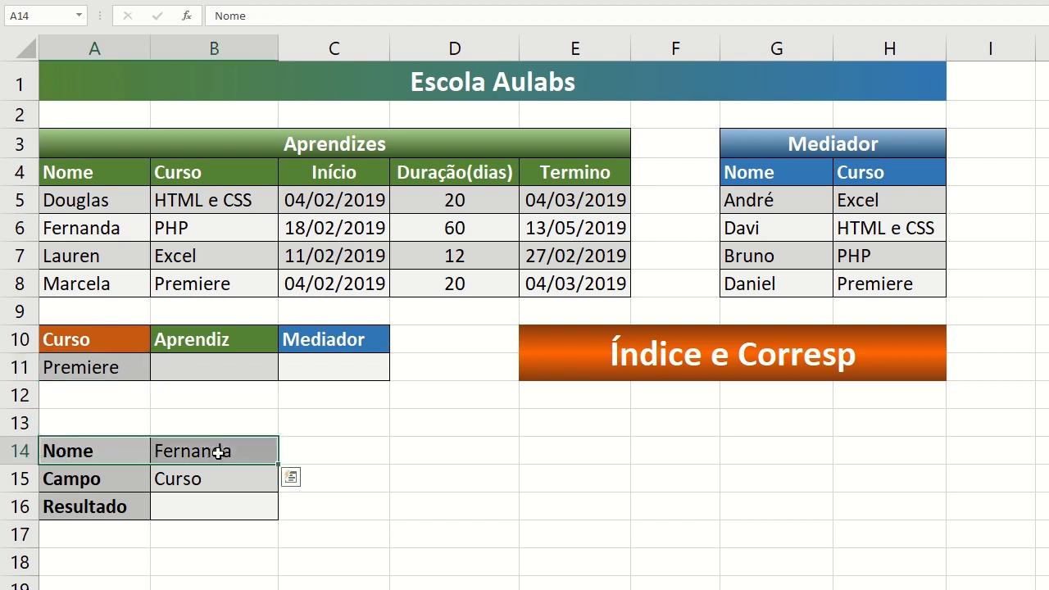
{"action": "left_click_drag", "start_coordinate": [114, 480], "coordinate": [200, 483]}
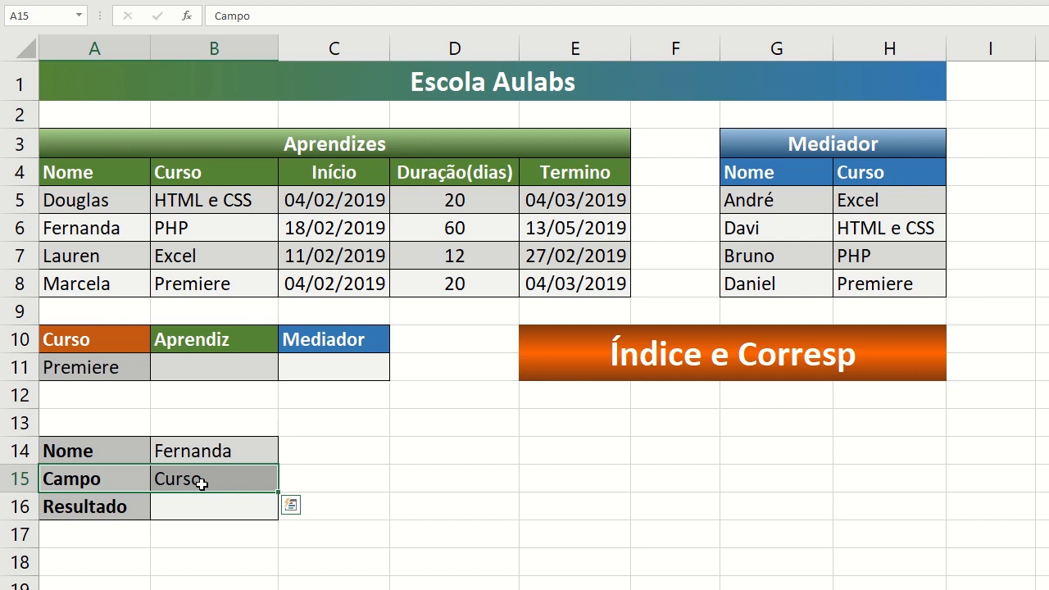
{"action": "left_click", "coordinate": [176, 506]}
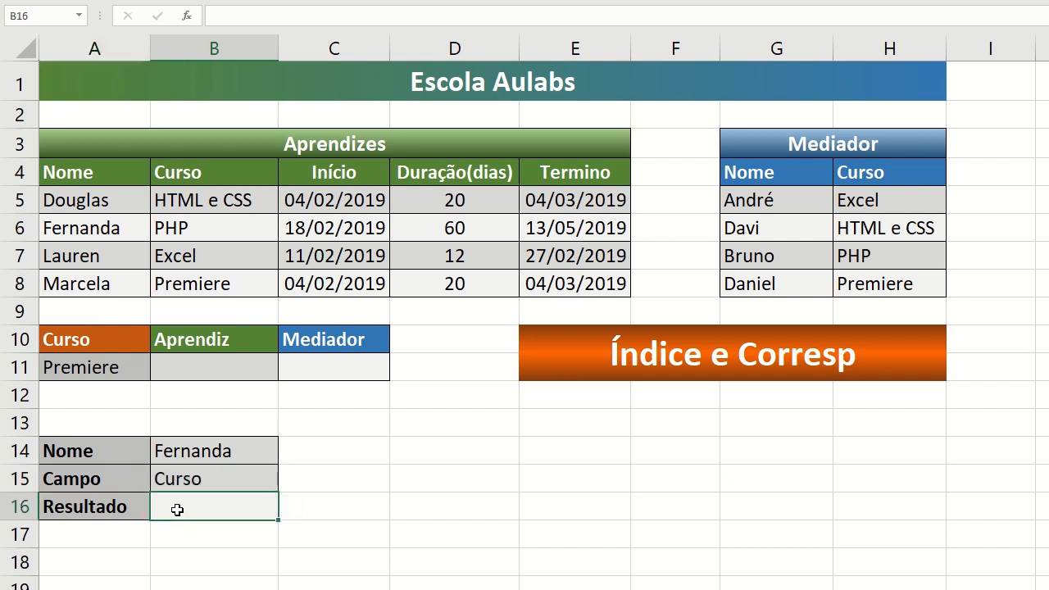
{"action": "left_click", "coordinate": [267, 456]}
{"action": "left_click", "coordinate": [285, 455]}
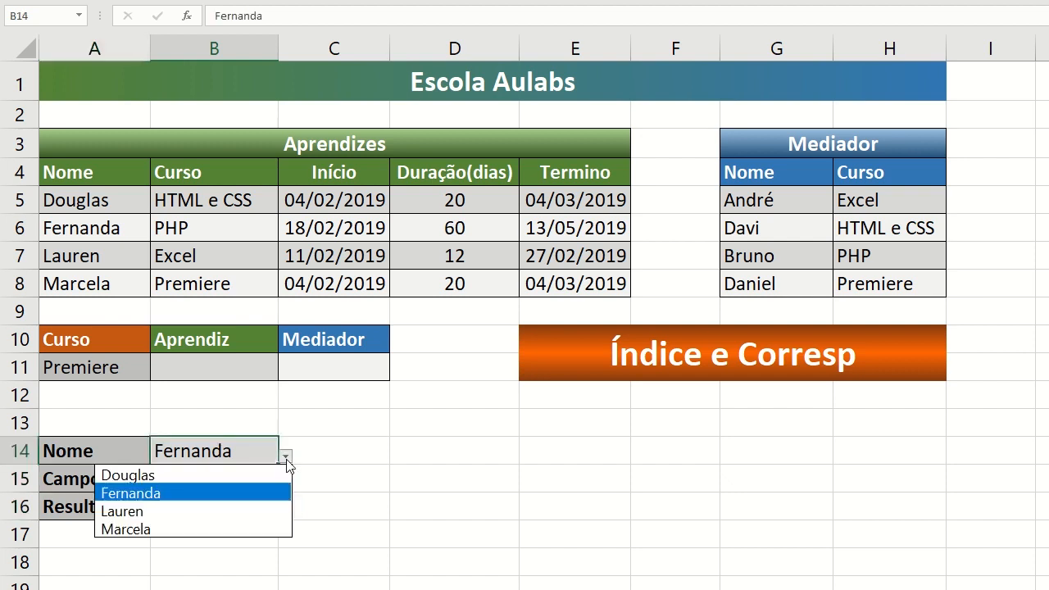
{"action": "left_click", "coordinate": [250, 476]}
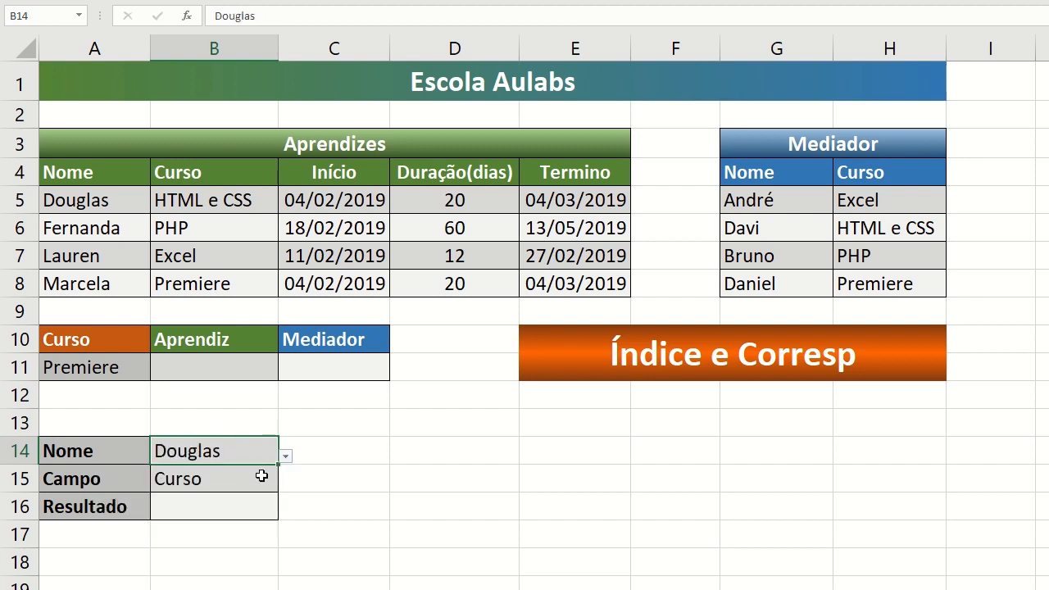
Try Início as the Campo value in B15, ending with Duração(dias), and select the empty Resultado cell B16.
{"action": "left_click", "coordinate": [259, 484]}
{"action": "left_click", "coordinate": [286, 485]}
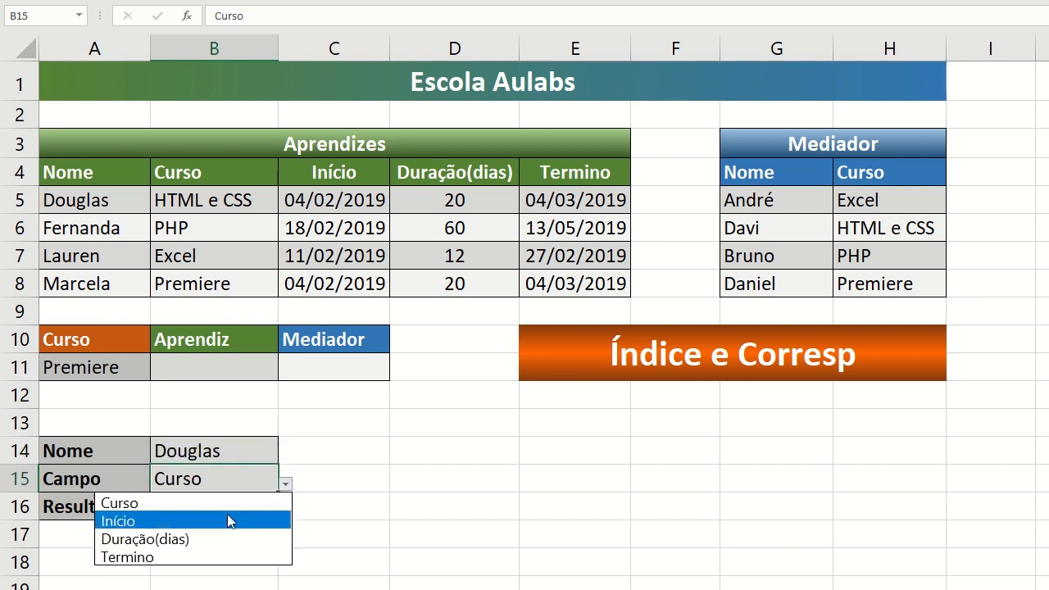
{"action": "left_click", "coordinate": [193, 525]}
{"action": "left_click", "coordinate": [285, 484]}
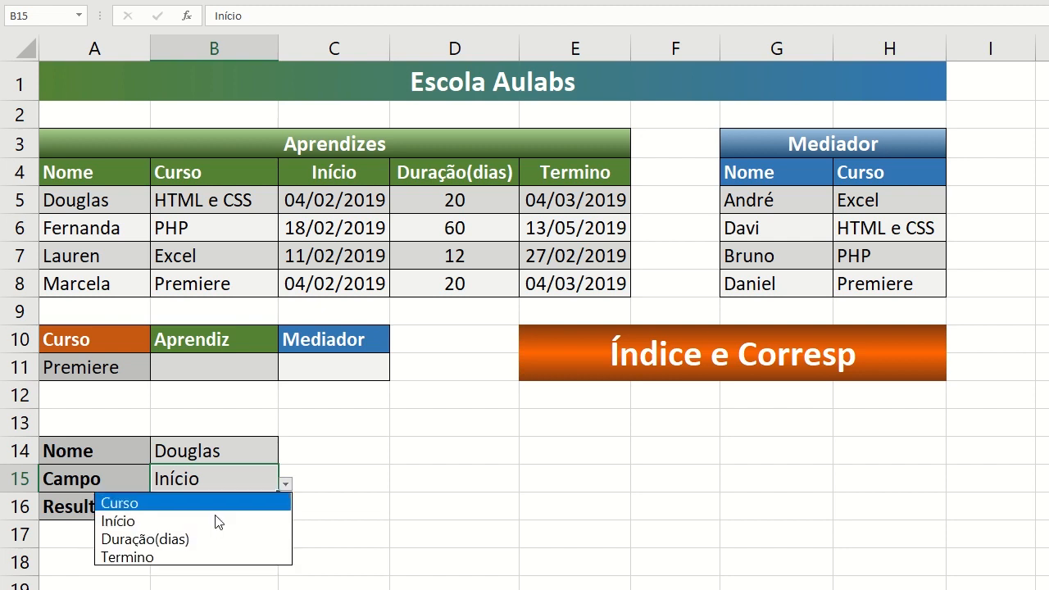
{"action": "left_click", "coordinate": [186, 539]}
{"action": "left_click", "coordinate": [373, 460]}
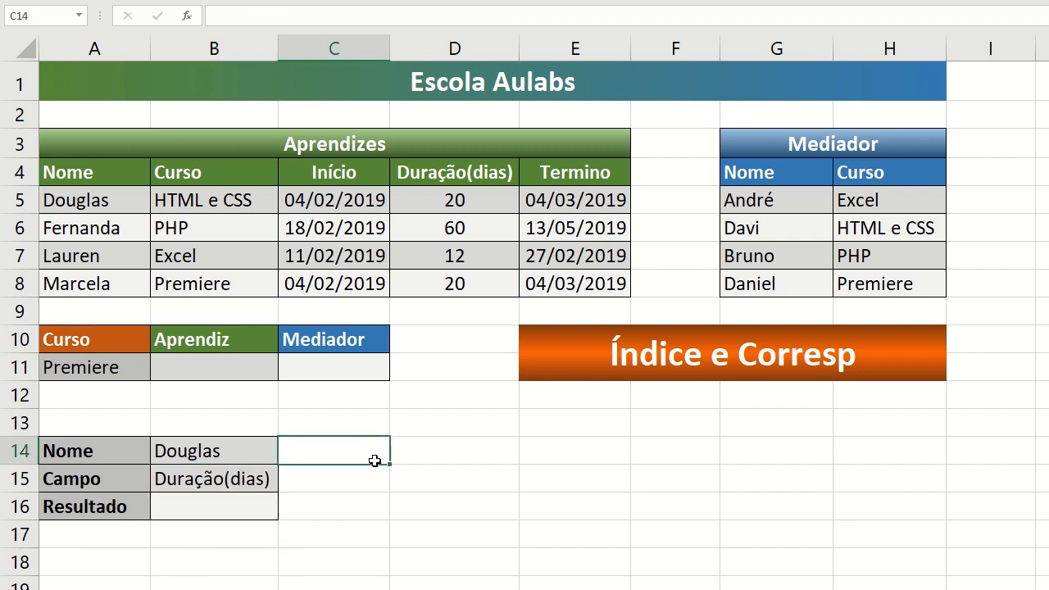
{"action": "left_click", "coordinate": [201, 490]}
{"action": "left_click", "coordinate": [189, 509]}
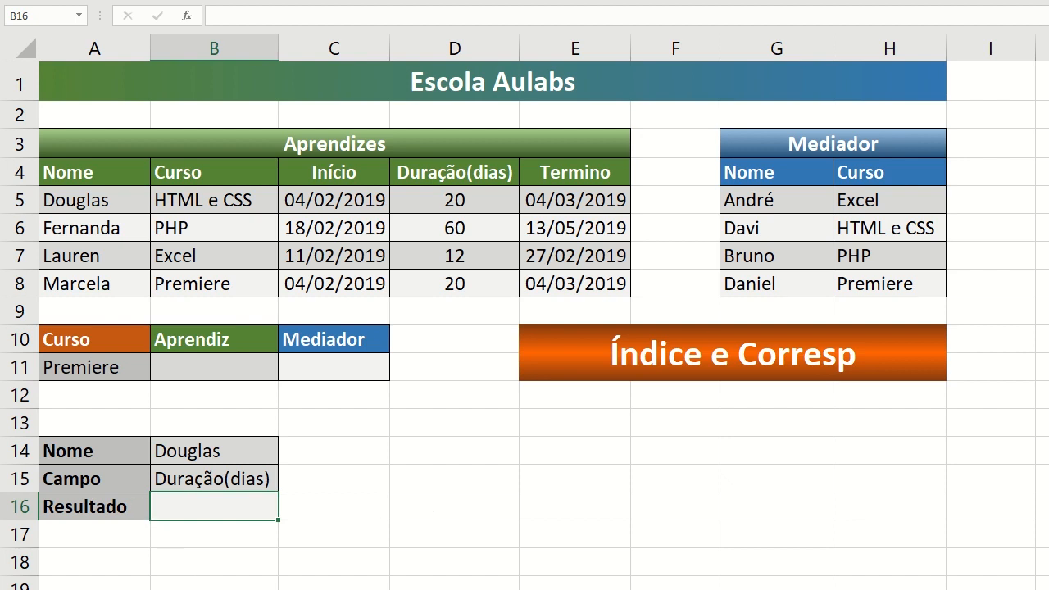
Go to the next worksheet and examine the rows and columns of the number matrix in A1:E4.
{"action": "key", "text": "ctrl+Page_Down"}
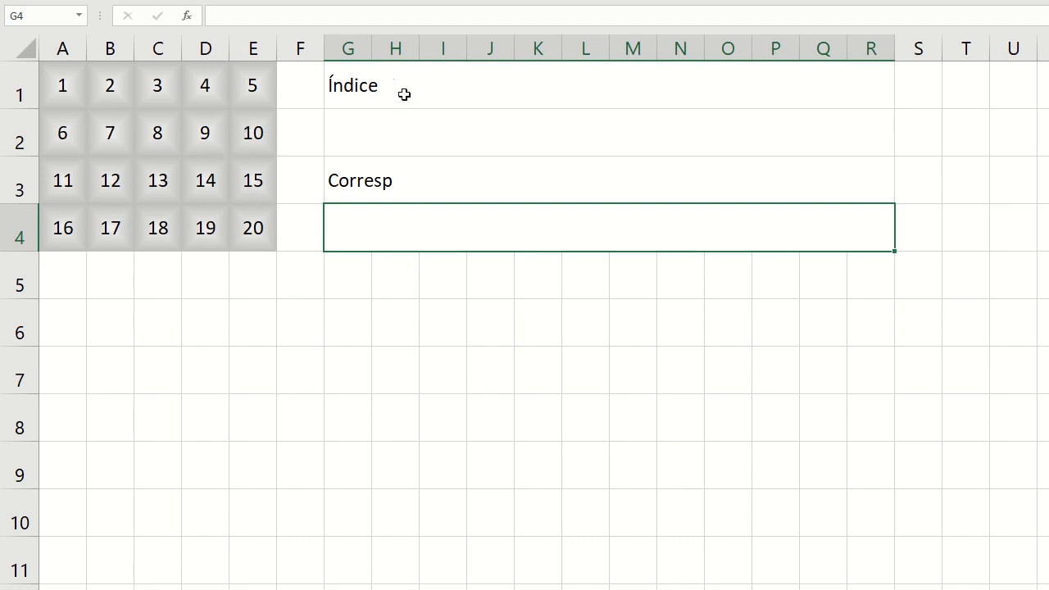
{"action": "key", "text": "Up"}
{"action": "key", "text": "Up"}
{"action": "key", "text": "Up"}
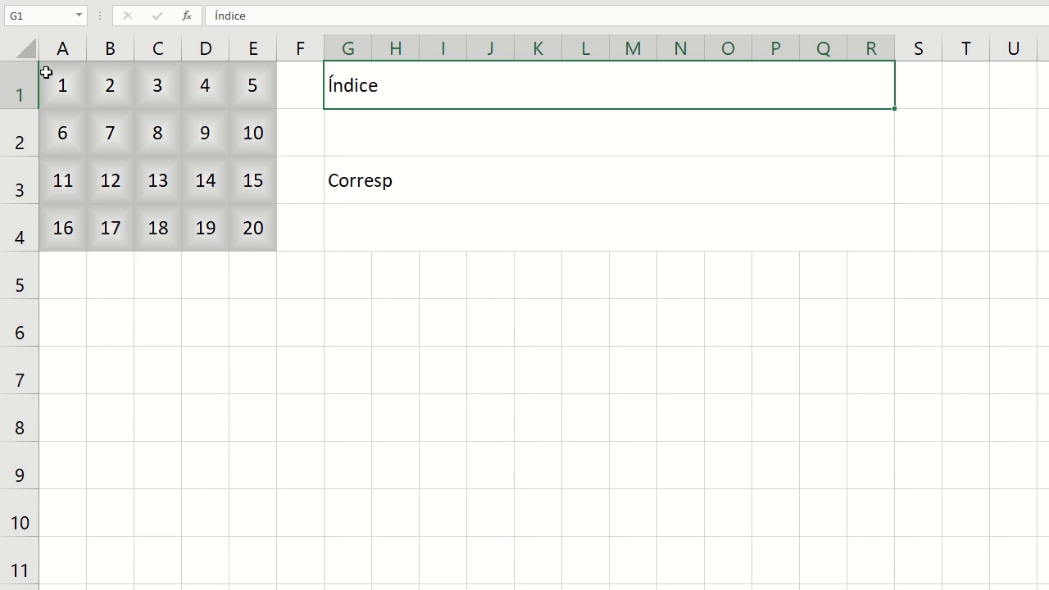
{"action": "left_click_drag", "start_coordinate": [47, 72], "coordinate": [250, 250]}
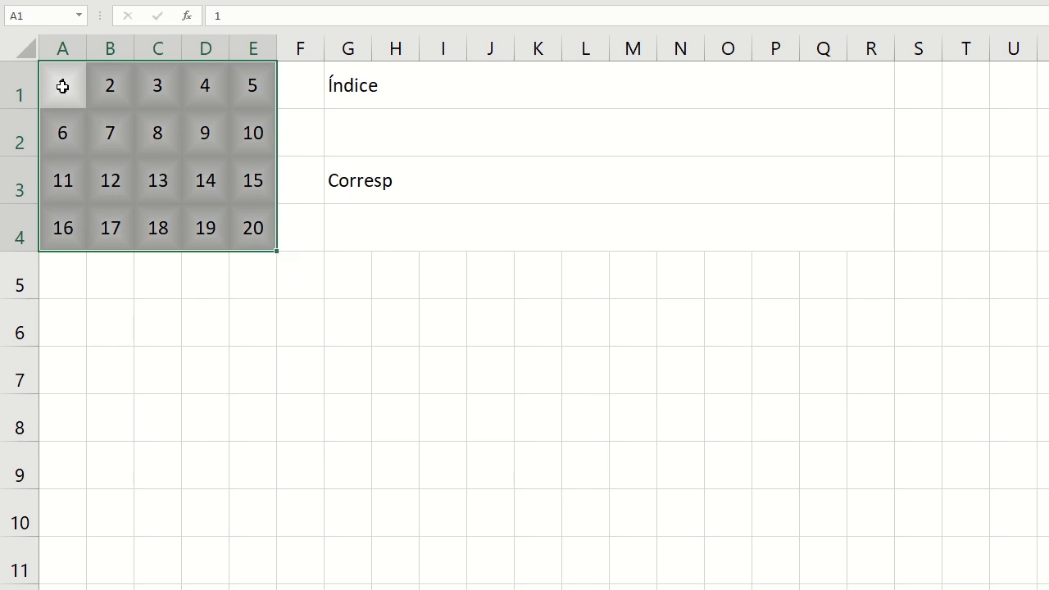
{"action": "left_click_drag", "start_coordinate": [53, 82], "coordinate": [248, 94]}
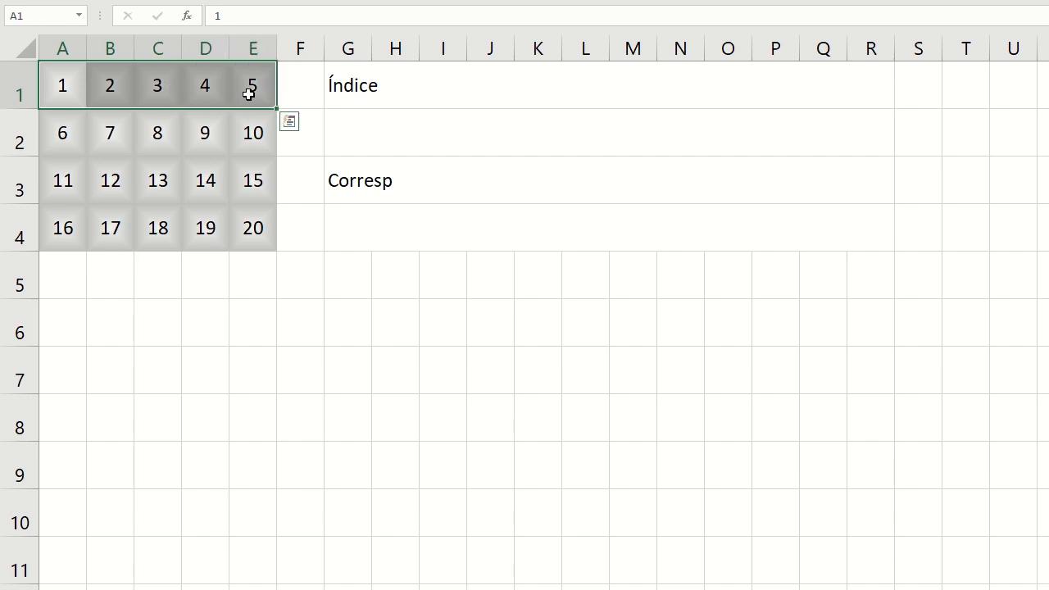
{"action": "left_click_drag", "start_coordinate": [73, 86], "coordinate": [80, 226]}
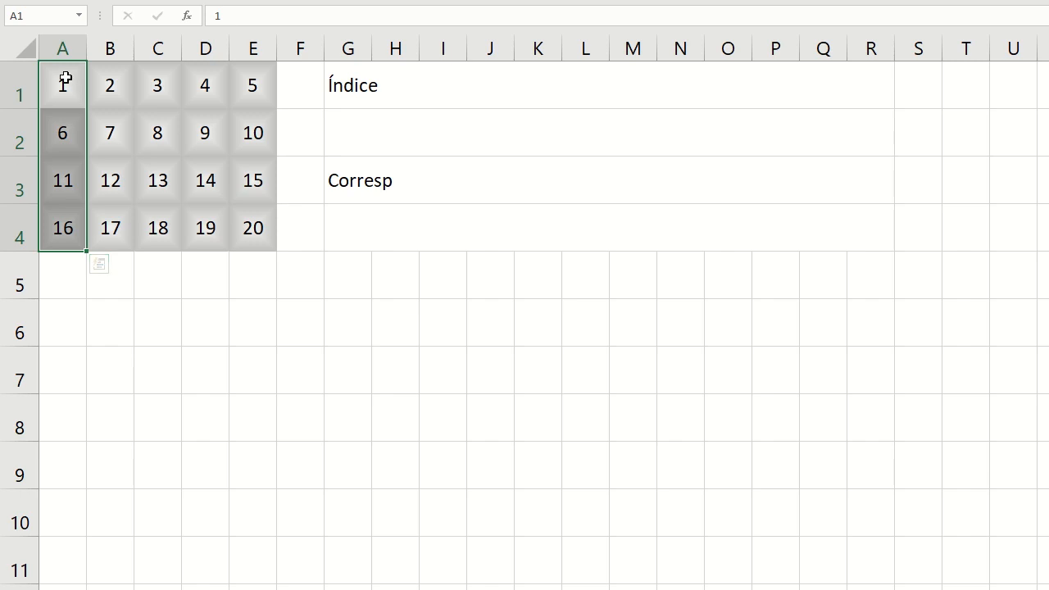
{"action": "left_click_drag", "start_coordinate": [51, 76], "coordinate": [251, 229]}
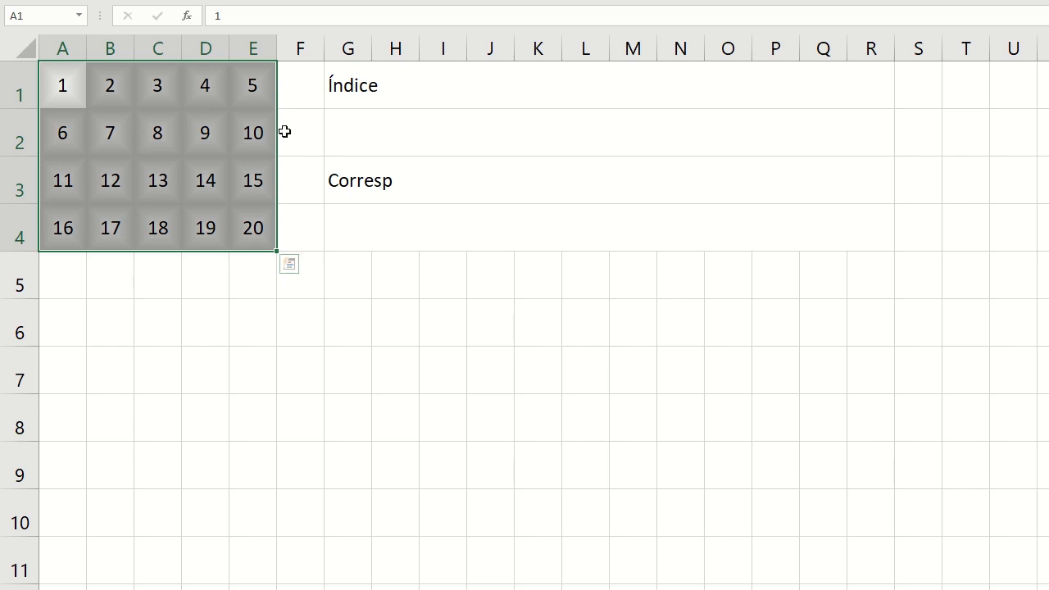
Start a formula with the ÍNDICE function in cell G2, below the Índice label.
{"action": "left_click", "coordinate": [406, 133]}
{"action": "type", "text": "="}
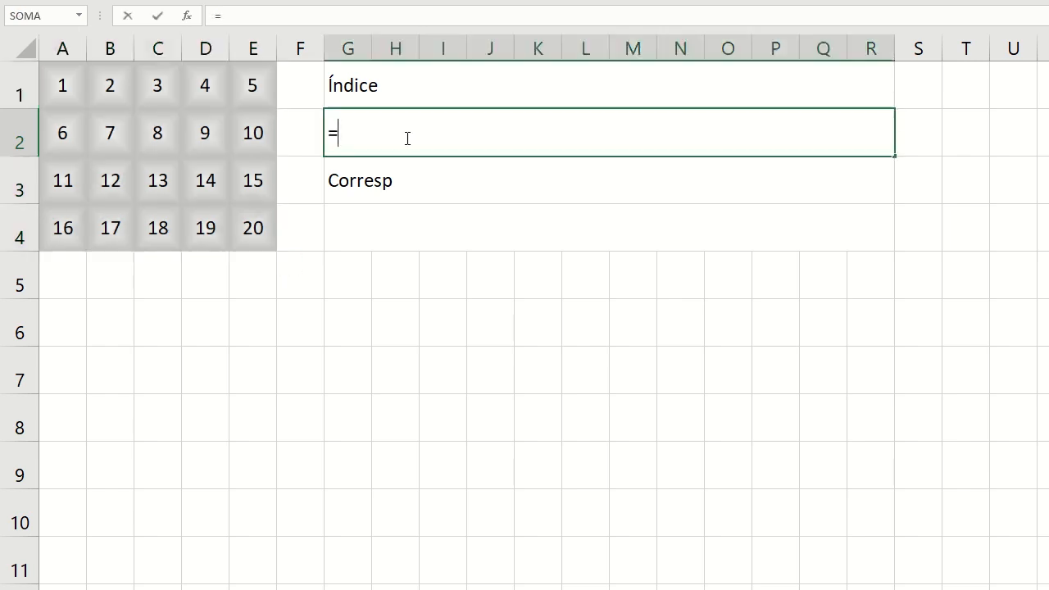
{"action": "type", "text": "índi"}
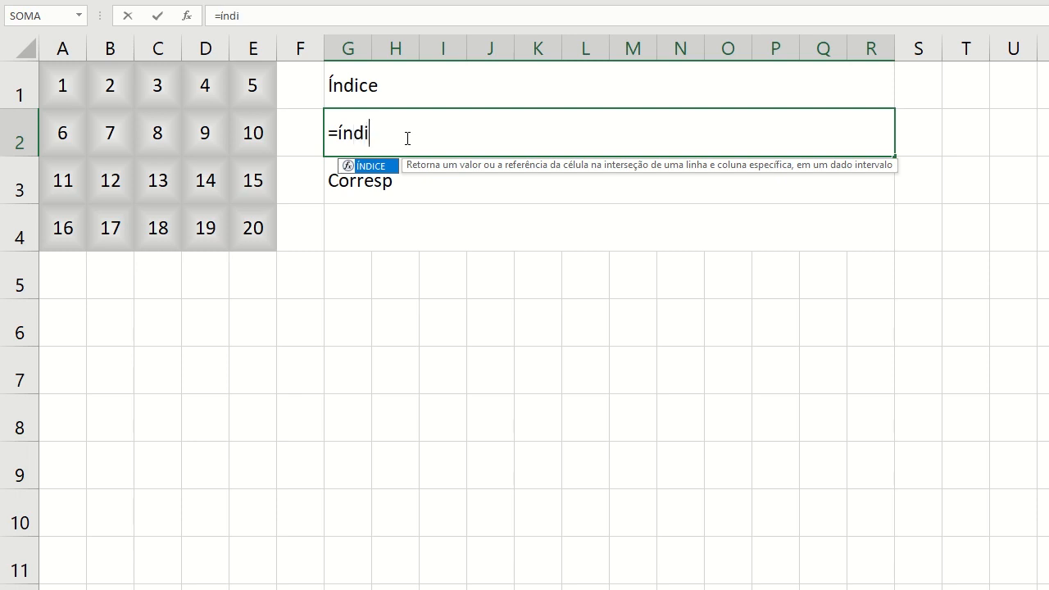
{"action": "type", "text": "ce("}
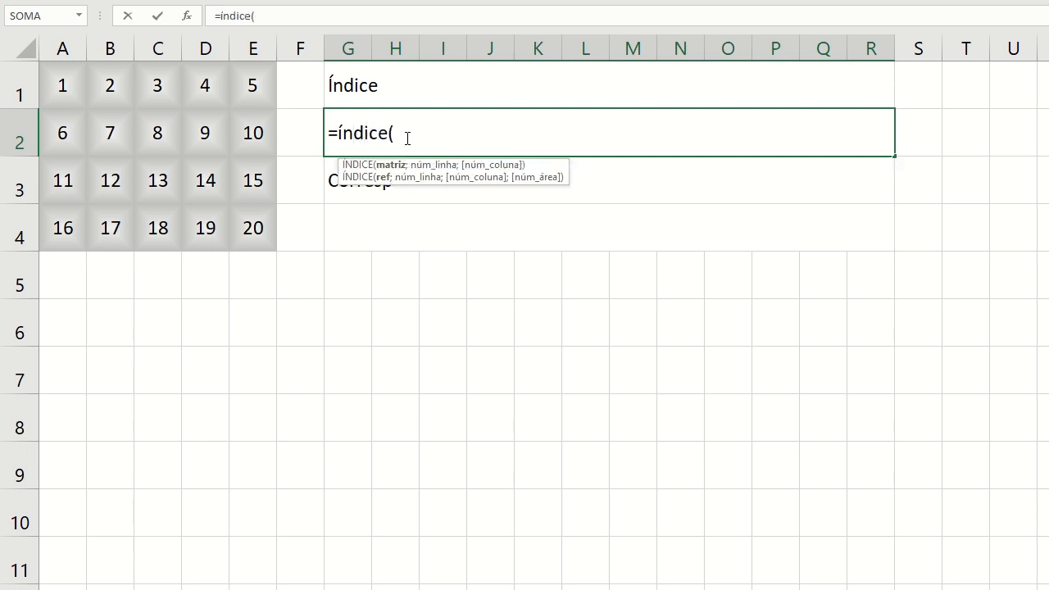
{"action": "type", "text": "seleciona toda tabela"}
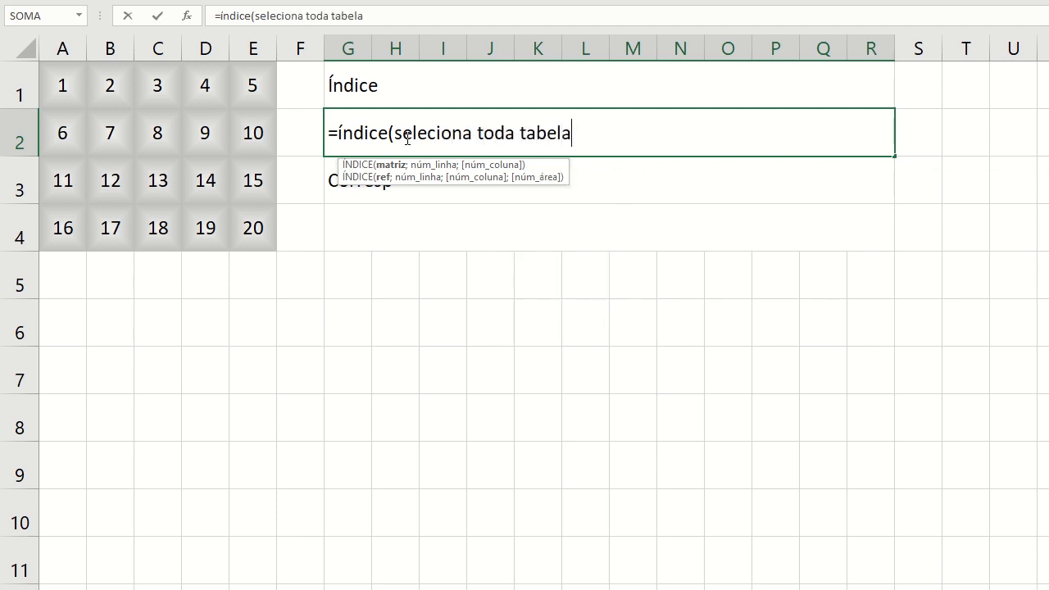
{"action": "type", "text": " ou"}
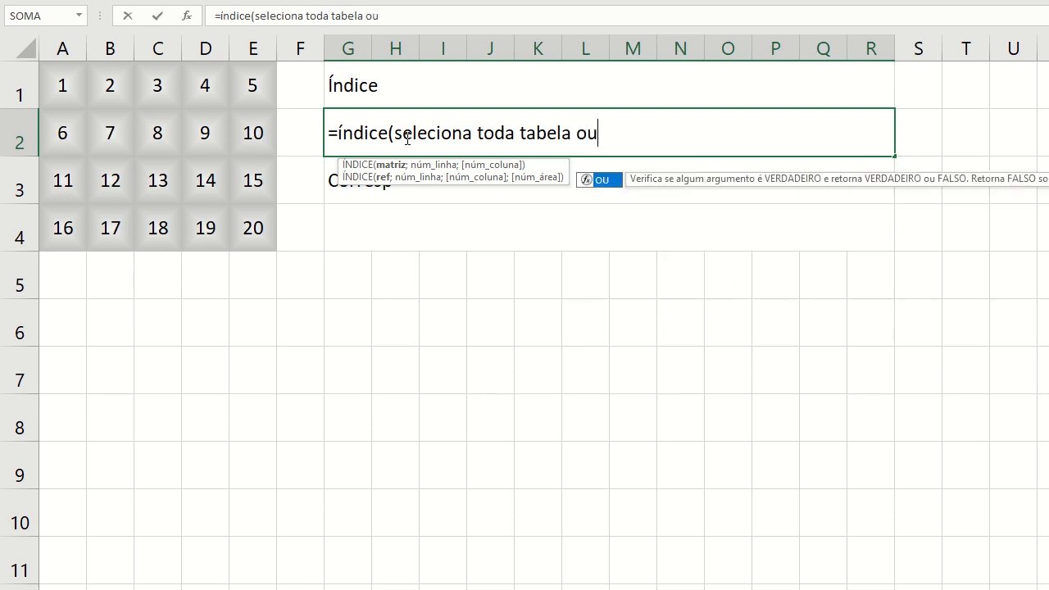
{"action": "type", "text": " co"}
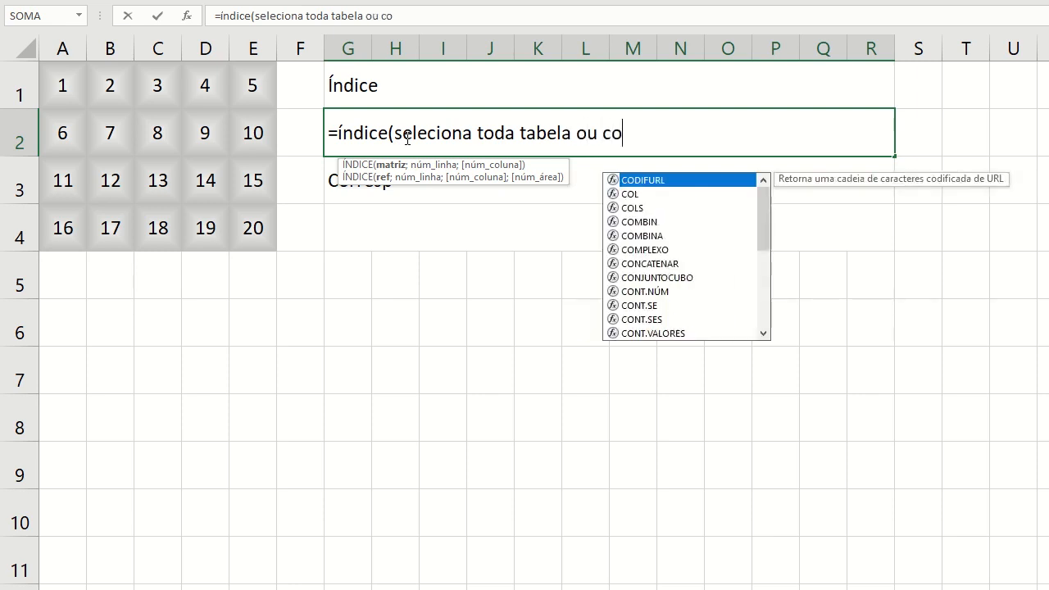
{"action": "type", "text": "luna ou linha"}
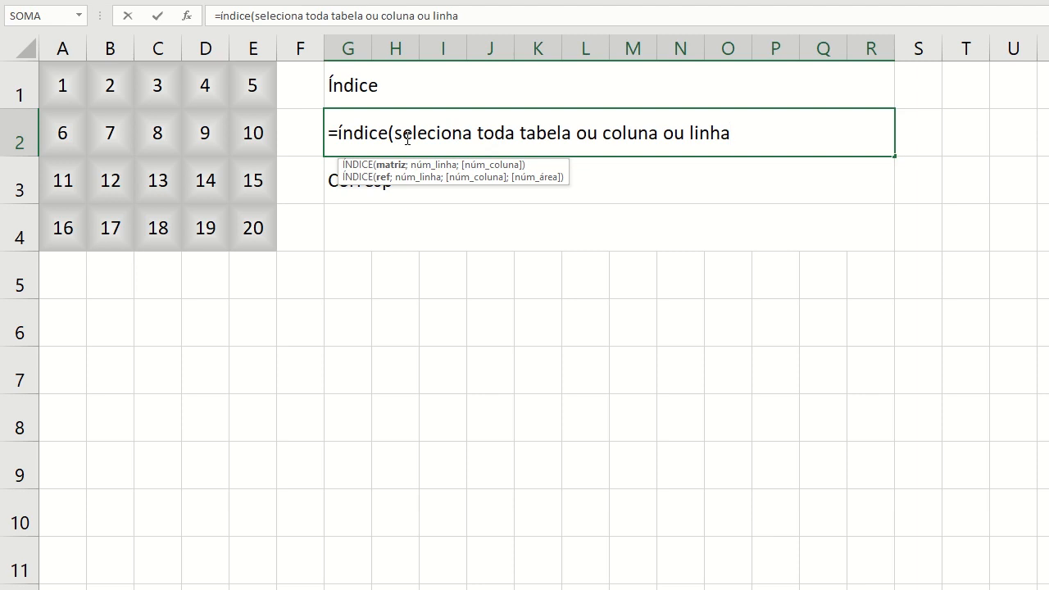
{"action": "key", "text": "BackSpace"}
{"action": "key", "text": "BackSpace"}
{"action": "key", "text": "BackSpace"}
{"action": "key", "text": "BackSpace"}
{"action": "key", "text": "BackSpace"}
{"action": "key", "text": "BackSpace"}
{"action": "key", "text": "BackSpace"}
{"action": "key", "text": "BackSpace"}
{"action": "key", "text": "BackSpace"}
{"action": "key", "text": "BackSpace"}
{"action": "key", "text": "BackSpace"}
{"action": "key", "text": "BackSpace"}
{"action": "key", "text": "BackSpace"}
{"action": "key", "text": "BackSpace"}
{"action": "key", "text": "BackSpace"}
{"action": "key", "text": "BackSpace"}
{"action": "key", "text": "BackSpace"}
{"action": "key", "text": "BackSpace"}
{"action": "key", "text": "BackSpace"}
{"action": "key", "text": "BackSpace"}
{"action": "key", "text": "BackSpace"}
{"action": "key", "text": "BackSpace"}
{"action": "key", "text": "BackSpace"}
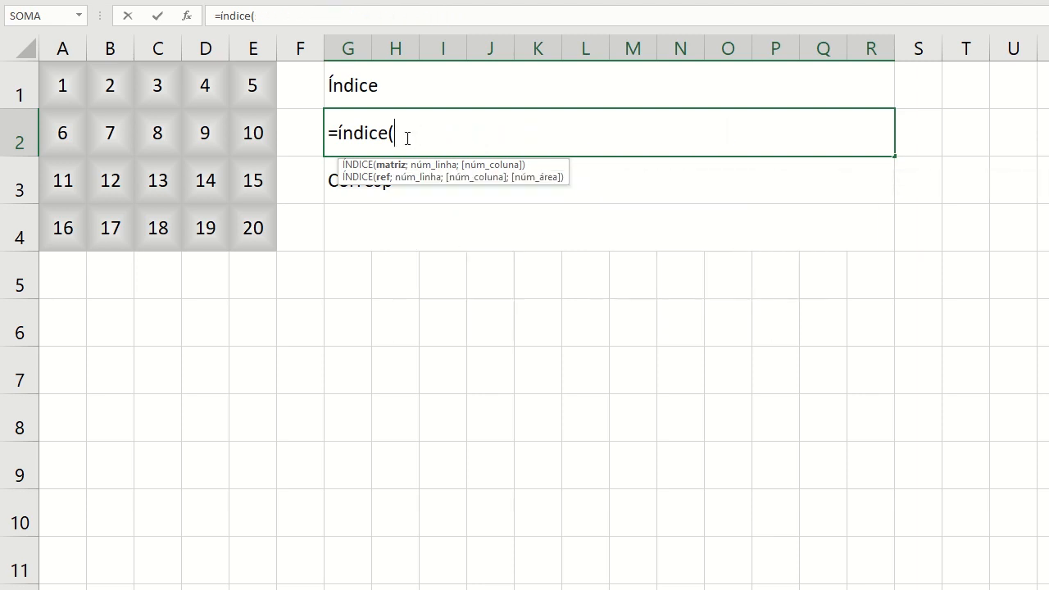
Write the placeholder arguments in G2 so the formula reads =índice(tabela;número da linha; numero da coluna).
{"action": "type", "text": "tabela;"}
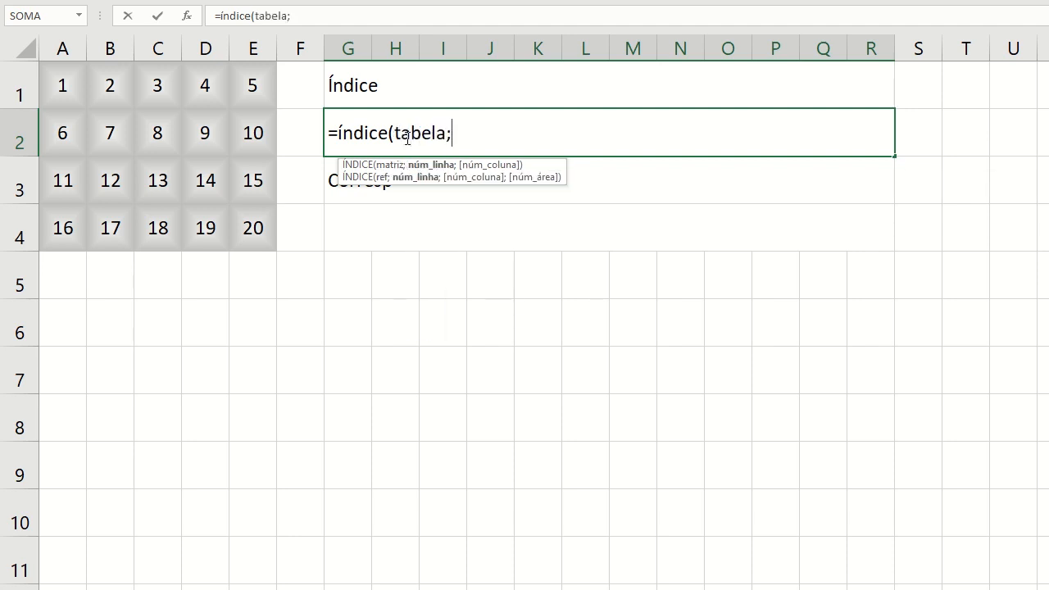
{"action": "type", "text": "numero"}
{"action": "key", "text": "BackSpace"}
{"action": "key", "text": "BackSpace"}
{"action": "key", "text": "BackSpace"}
{"action": "key", "text": "BackSpace"}
{"action": "key", "text": "BackSpace"}
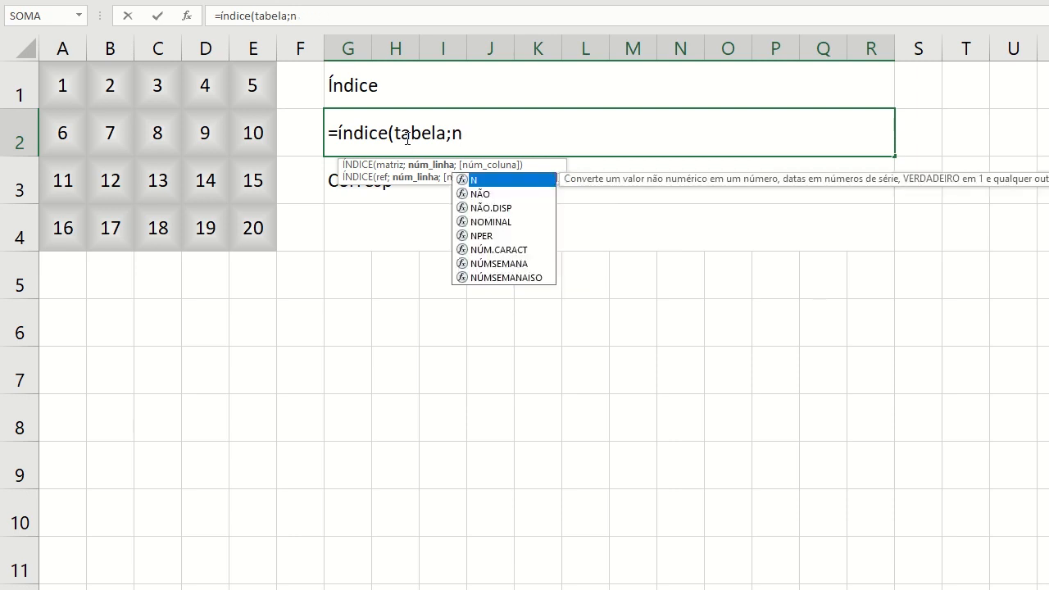
{"action": "type", "text": "úmero fa"}
{"action": "key", "text": "BackSpace"}
{"action": "key", "text": "BackSpace"}
{"action": "key", "text": "BackSpace"}
{"action": "type", "text": "da linha;"}
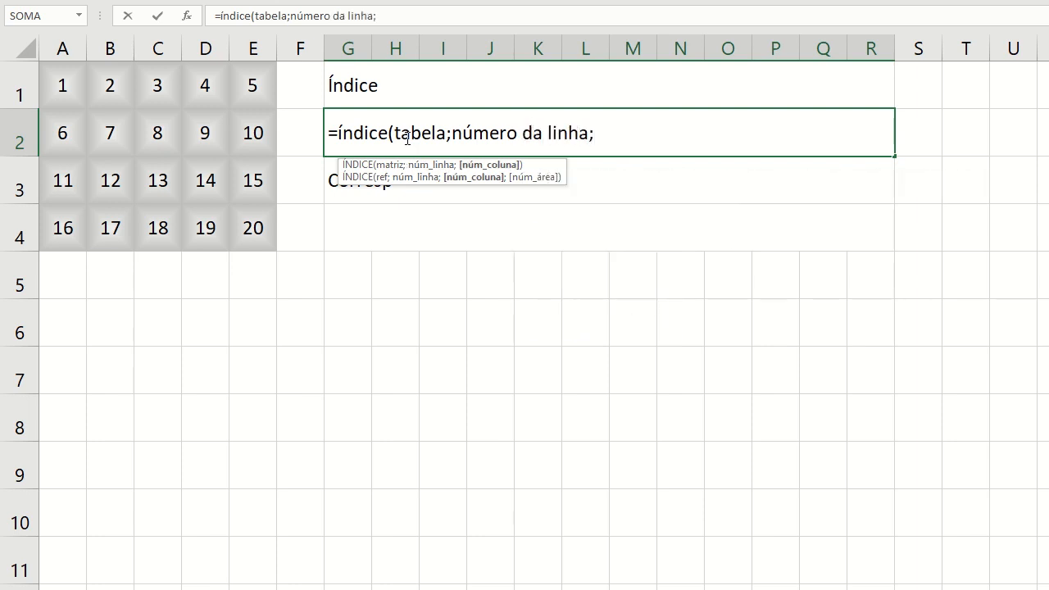
{"action": "type", "text": " numero "}
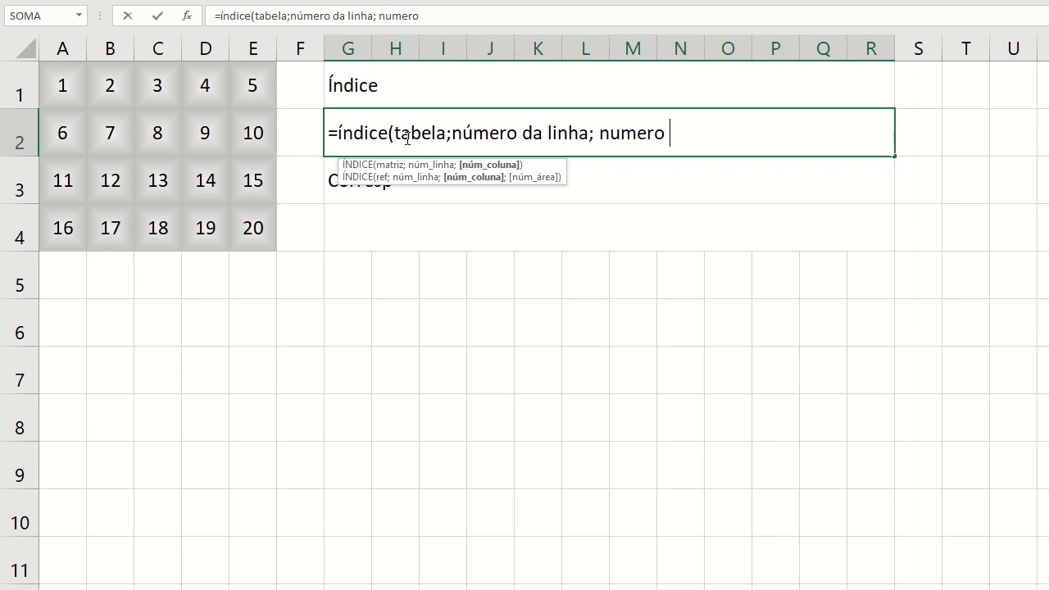
{"action": "type", "text": "da coluna"}
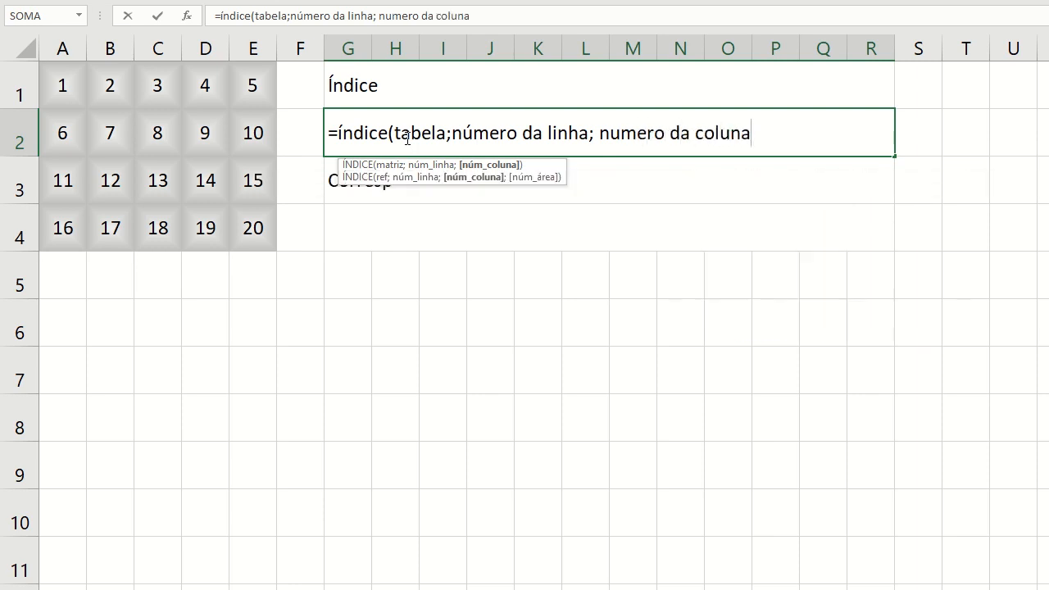
{"action": "type", "text": ")"}
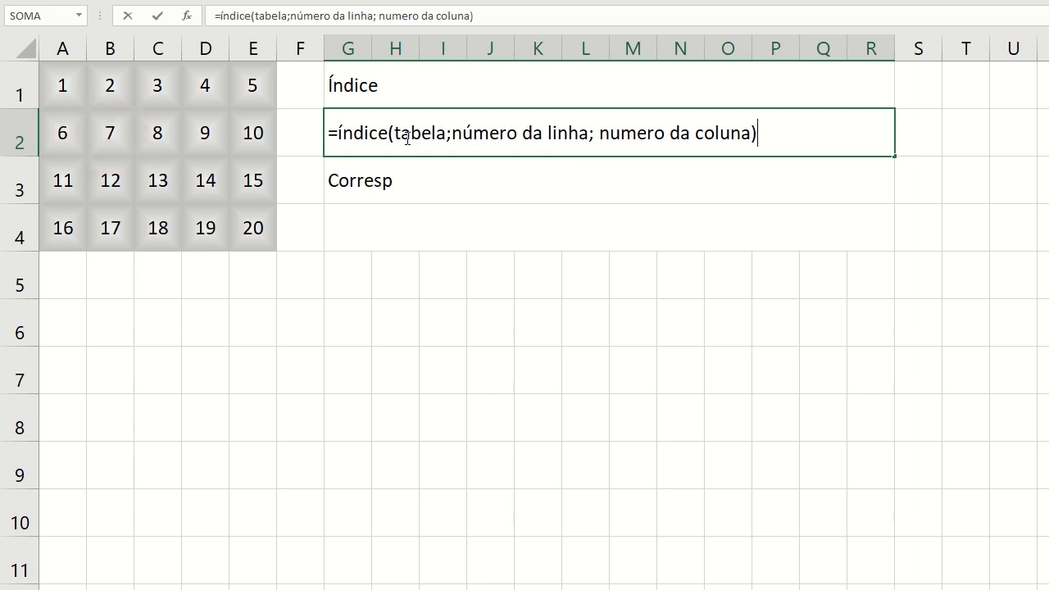
Replace tabela with coluna in the G2 formula and remove the número da linha argument.
{"action": "double_click", "coordinate": [415, 133]}
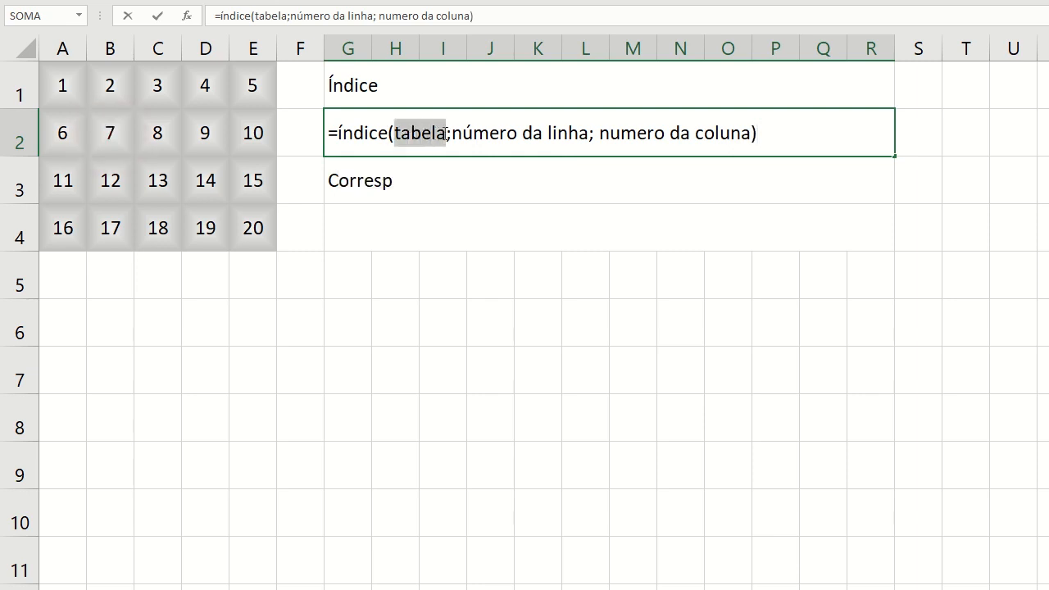
{"action": "type", "text": "coluna"}
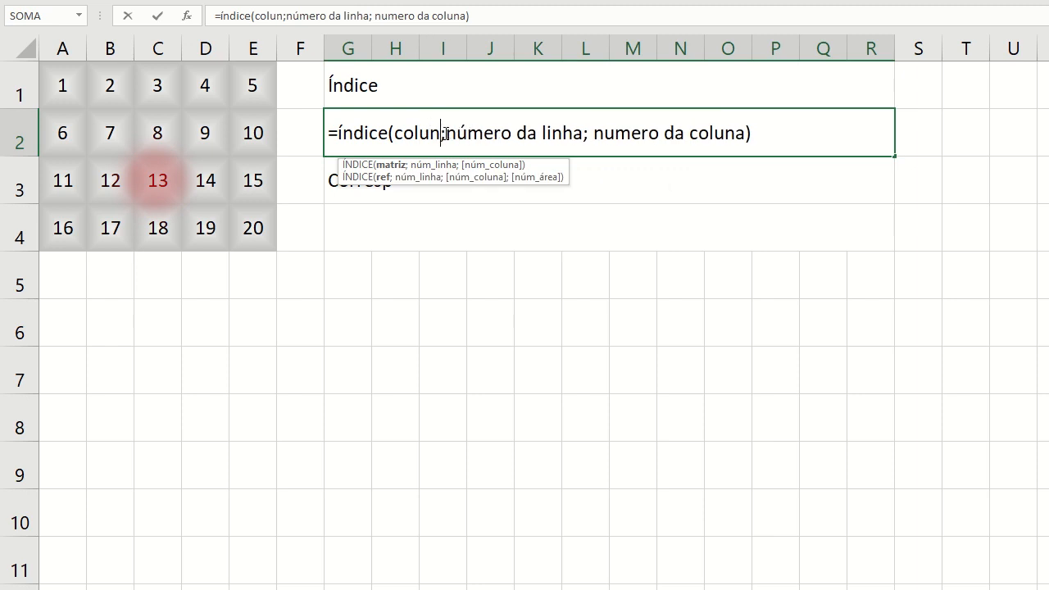
{"action": "left_click_drag", "start_coordinate": [459, 132], "coordinate": [609, 138]}
{"action": "key", "text": "BackSpace"}
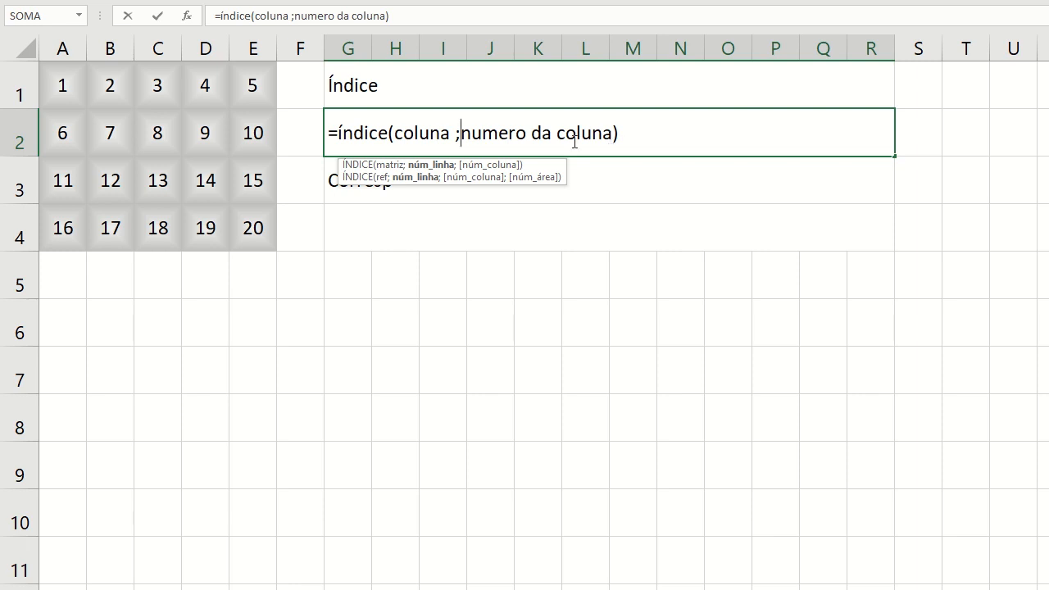
Change the placeholder arguments in G2 so the formula reads =índice(linha;numero da linha).
{"action": "left_click_drag", "start_coordinate": [396, 136], "coordinate": [446, 134]}
{"action": "left_click_drag", "start_coordinate": [460, 136], "coordinate": [460, 136]}
{"action": "type", "text": "linha"}
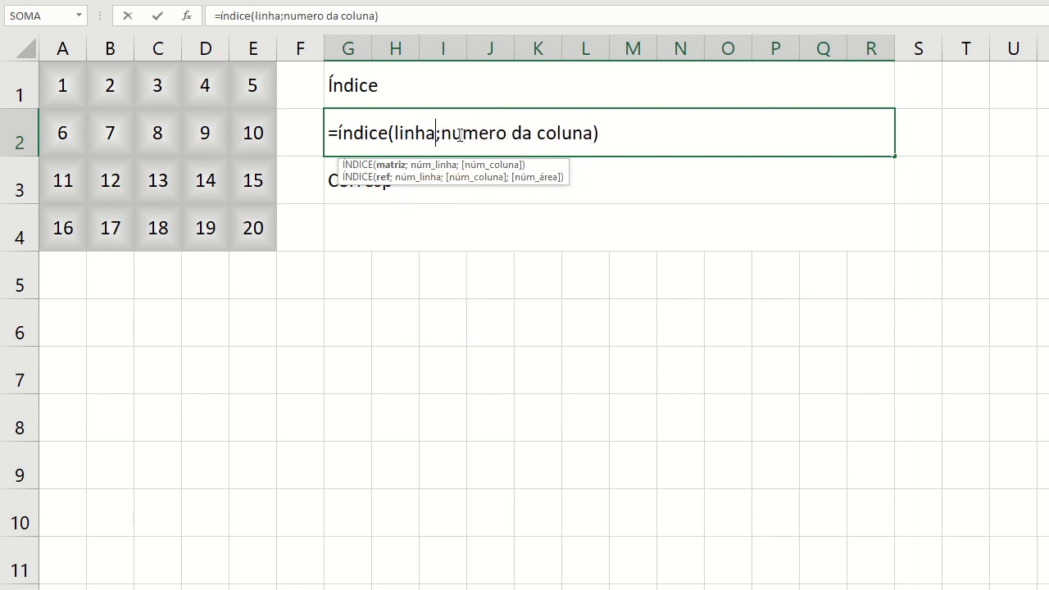
{"action": "left_click_drag", "start_coordinate": [540, 134], "coordinate": [595, 135]}
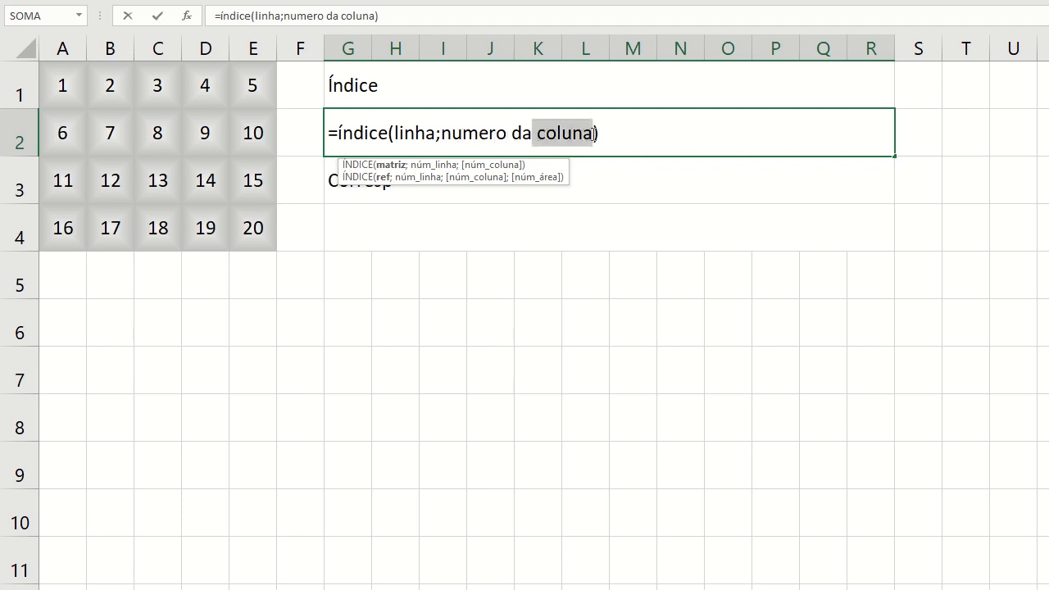
{"action": "type", "text": "l"}
{"action": "key", "text": "BackSpace"}
{"action": "key", "text": "BackSpace"}
{"action": "type", "text": "linha"}
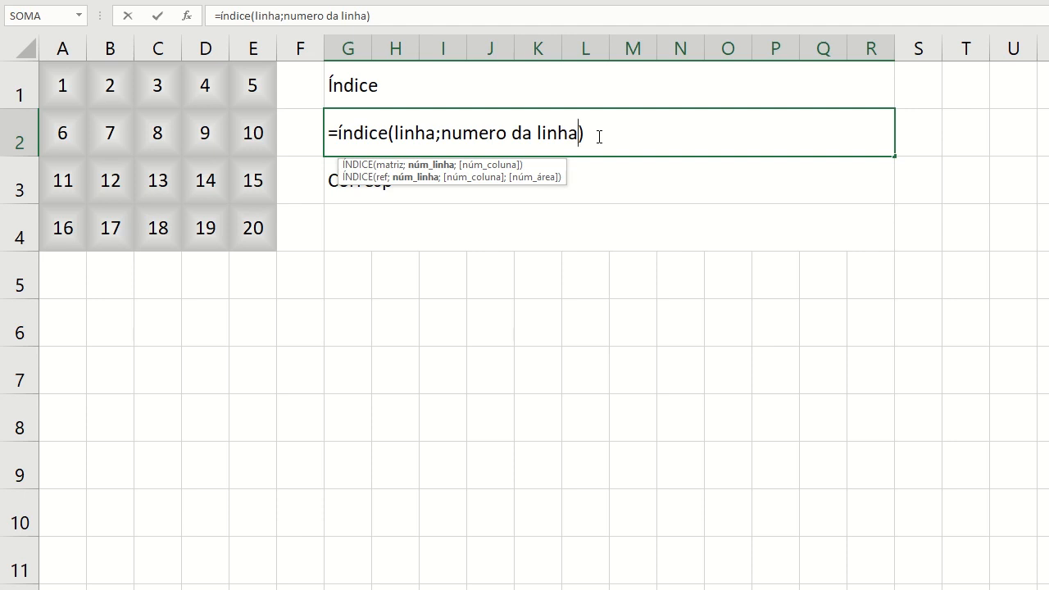
Replace the placeholder arguments with the range A1:A4 and position 3, and enter =índice(A1:A4;3) in G2.
{"action": "left_click_drag", "start_coordinate": [599, 133], "coordinate": [392, 133]}
{"action": "key", "text": "BackSpace"}
{"action": "left_click_drag", "start_coordinate": [60, 80], "coordinate": [83, 229]}
{"action": "type", "text": ";"}
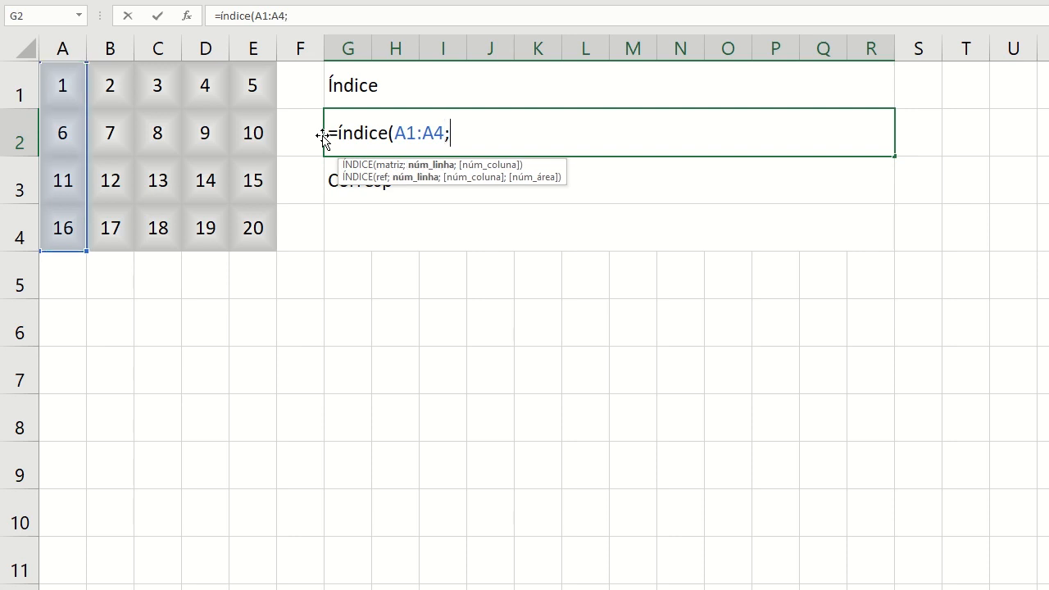
{"action": "type", "text": "3)"}
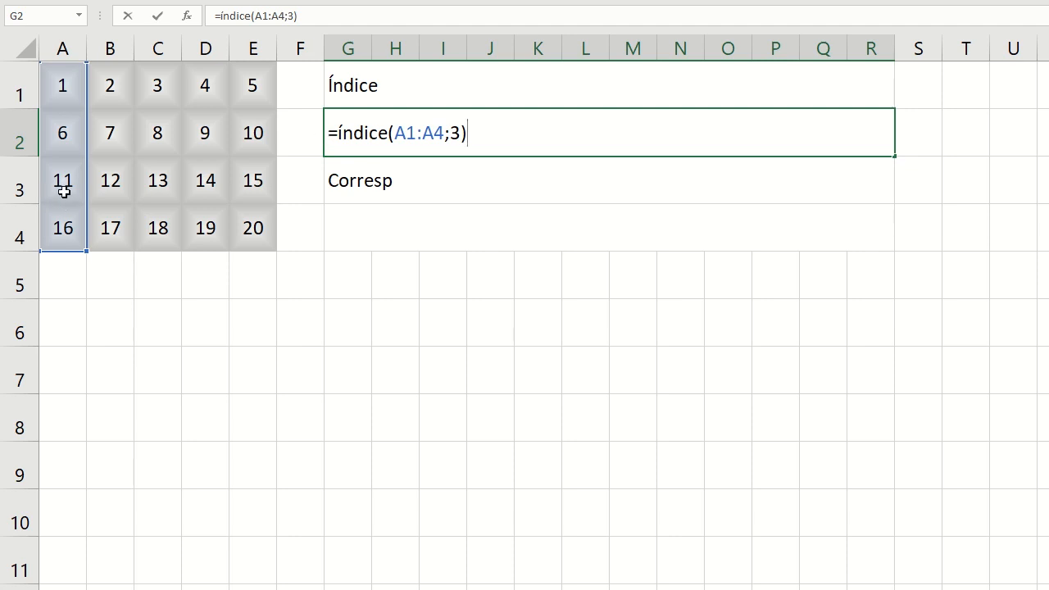
{"action": "key", "text": "Return"}
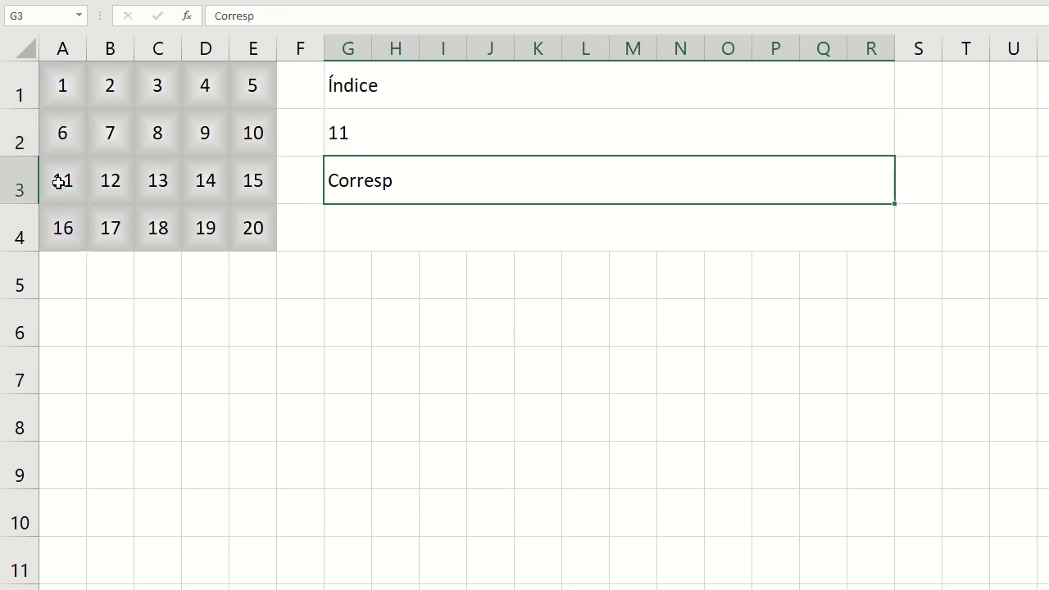
Count down column A from A1 to A3 to check the third position of the range.
{"action": "left_click", "coordinate": [59, 85]}
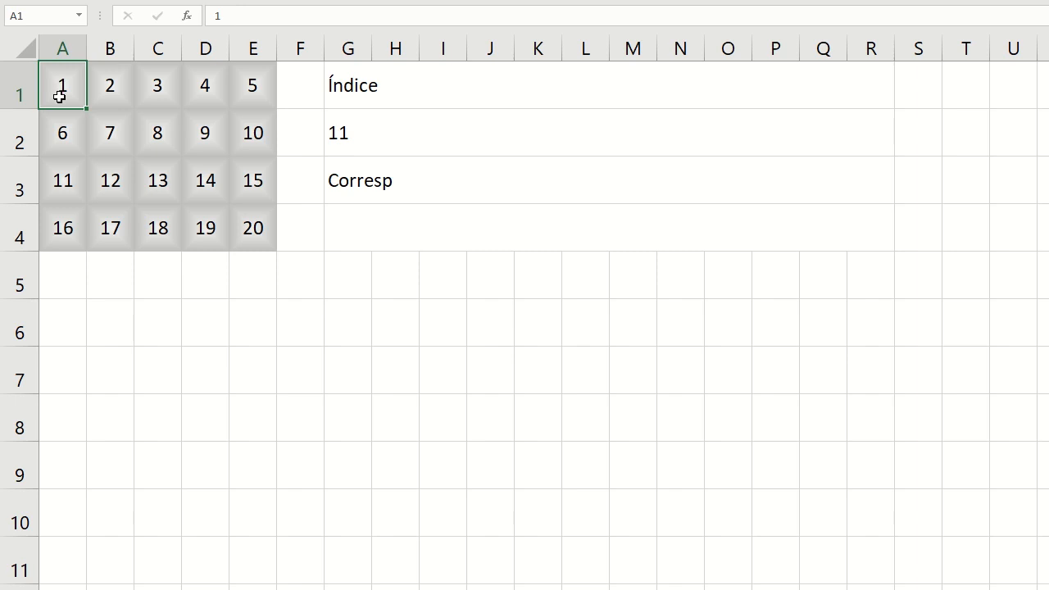
{"action": "left_click", "coordinate": [59, 131]}
{"action": "left_click", "coordinate": [59, 191]}
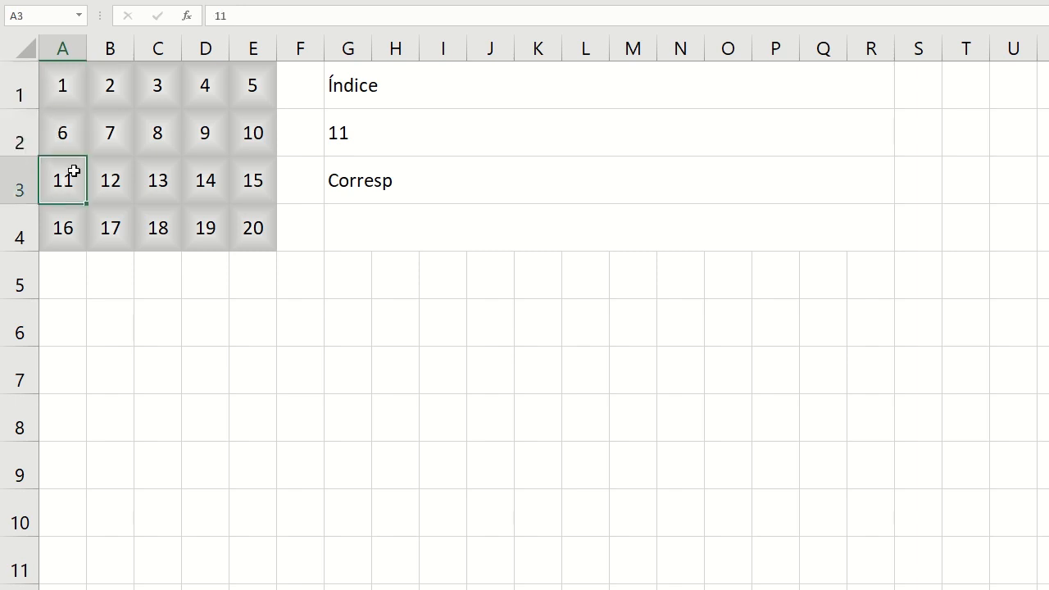
Change the G2 formula to use the second matrix row A2:E2 and position 4, giving =ÍNDICE(A2:E2;4).
{"action": "double_click", "coordinate": [373, 127]}
{"action": "left_click_drag", "start_coordinate": [398, 133], "coordinate": [451, 133]}
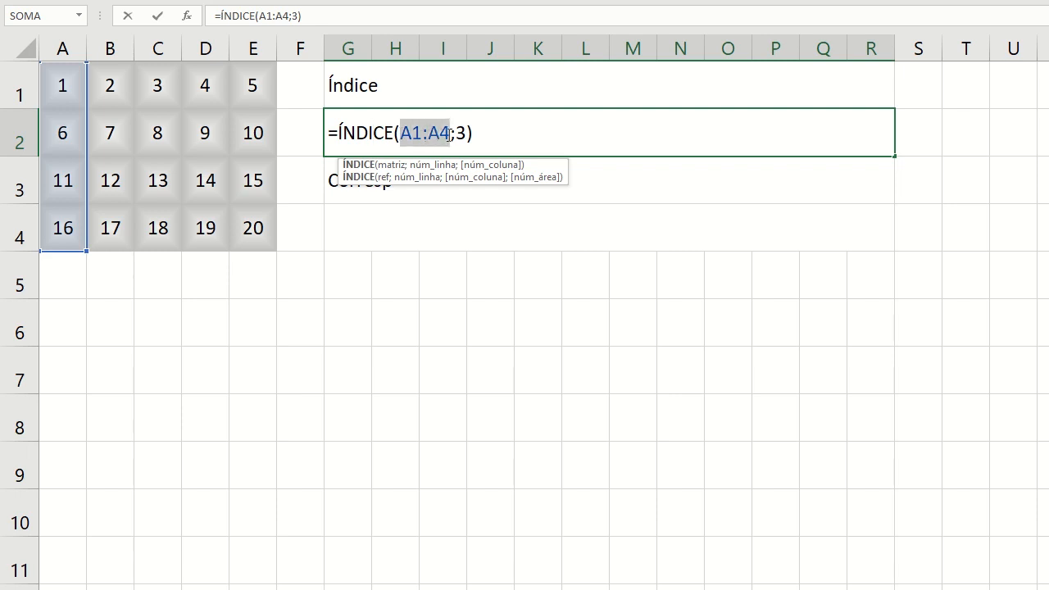
{"action": "left_click_drag", "start_coordinate": [67, 131], "coordinate": [270, 129]}
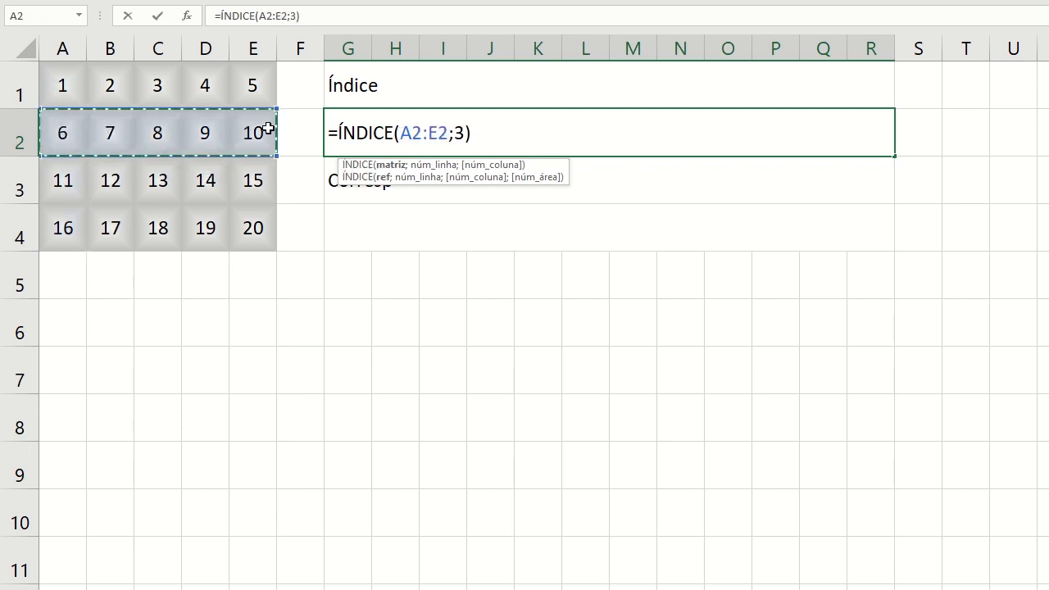
{"action": "double_click", "coordinate": [457, 133]}
{"action": "type", "text": "4"}
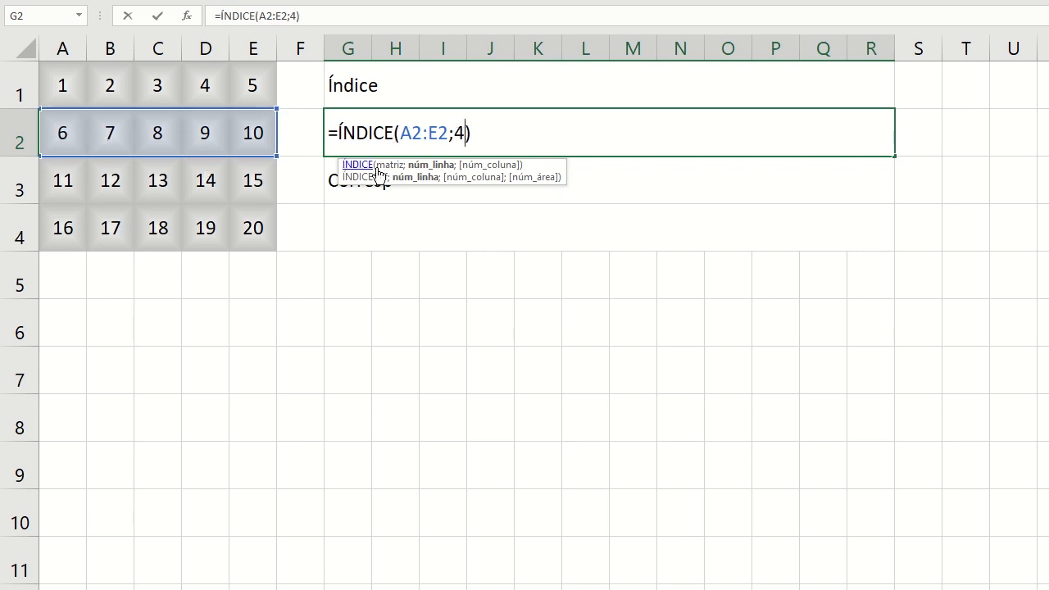
{"action": "key", "text": "Return"}
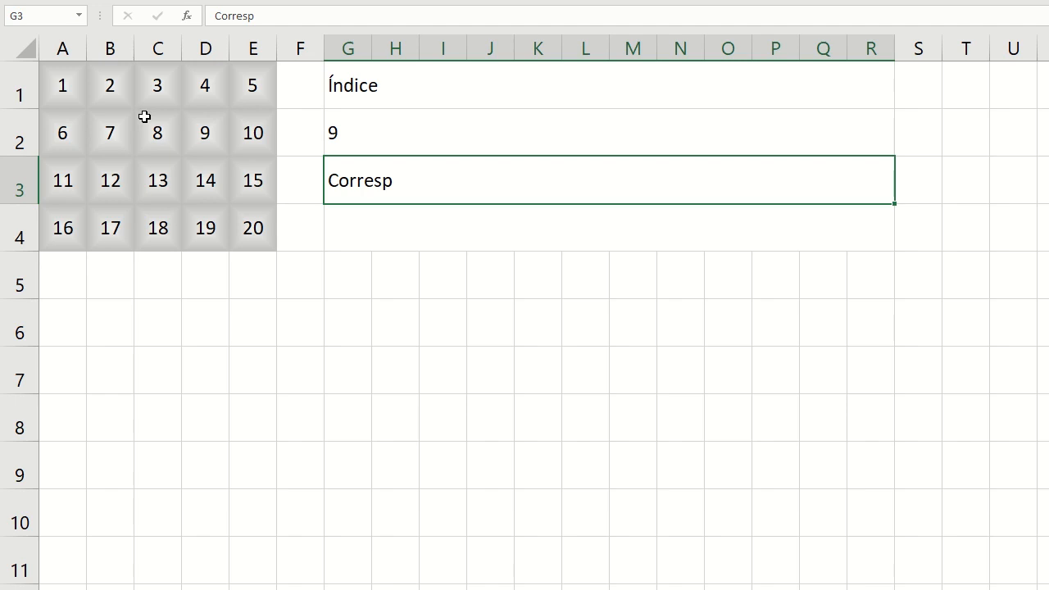
Count across row 2 from A2 to D2 to check the fourth position of the range.
{"action": "left_click", "coordinate": [66, 133]}
{"action": "left_click", "coordinate": [109, 136]}
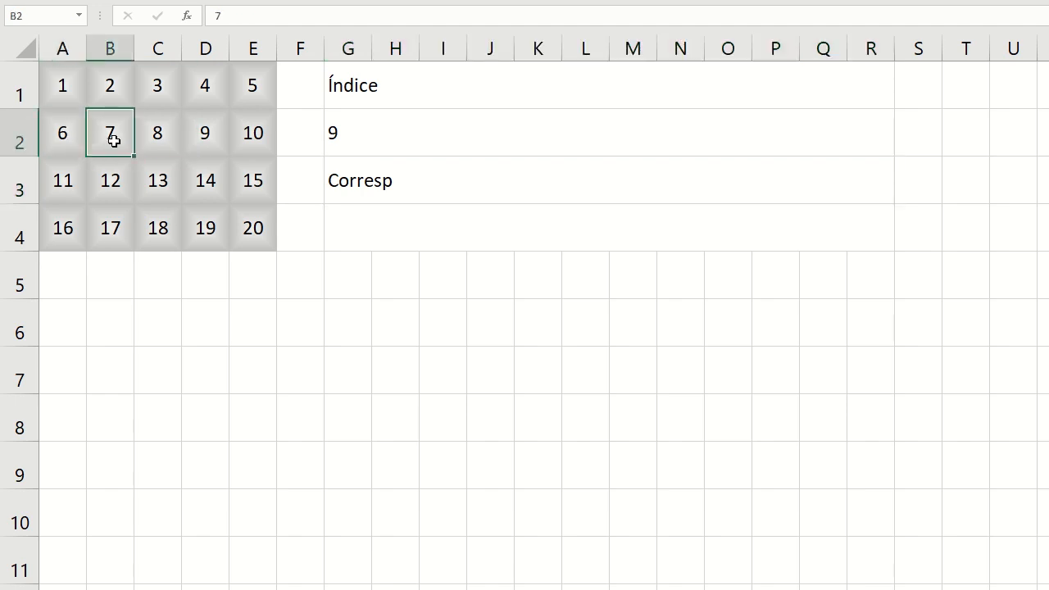
{"action": "left_click", "coordinate": [154, 138]}
{"action": "left_click", "coordinate": [208, 132]}
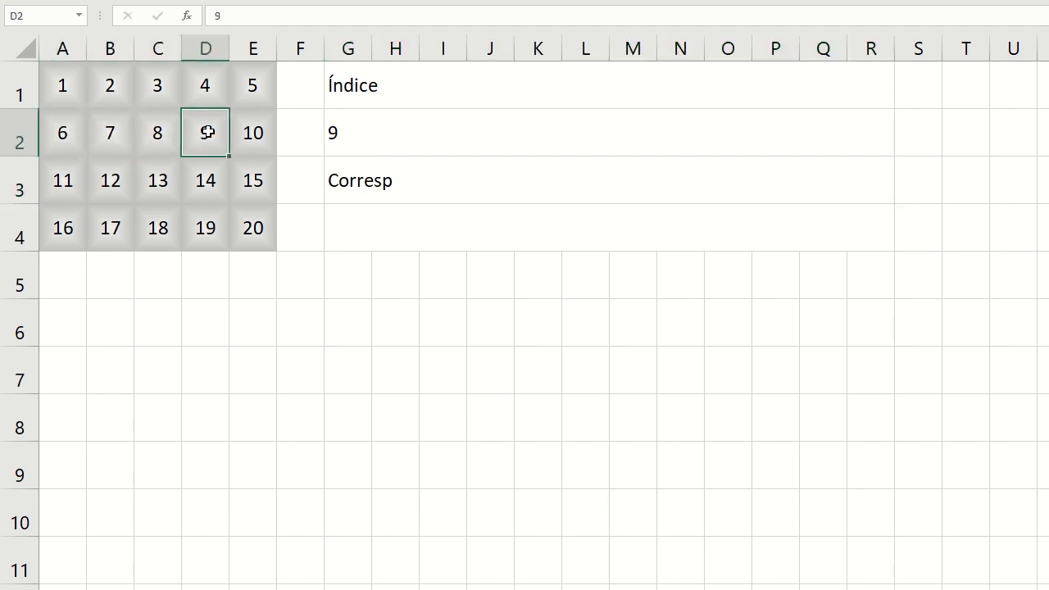
Review the arguments of the ÍNDICE formula in G2 against the function's syntax hint.
{"action": "double_click", "coordinate": [360, 128]}
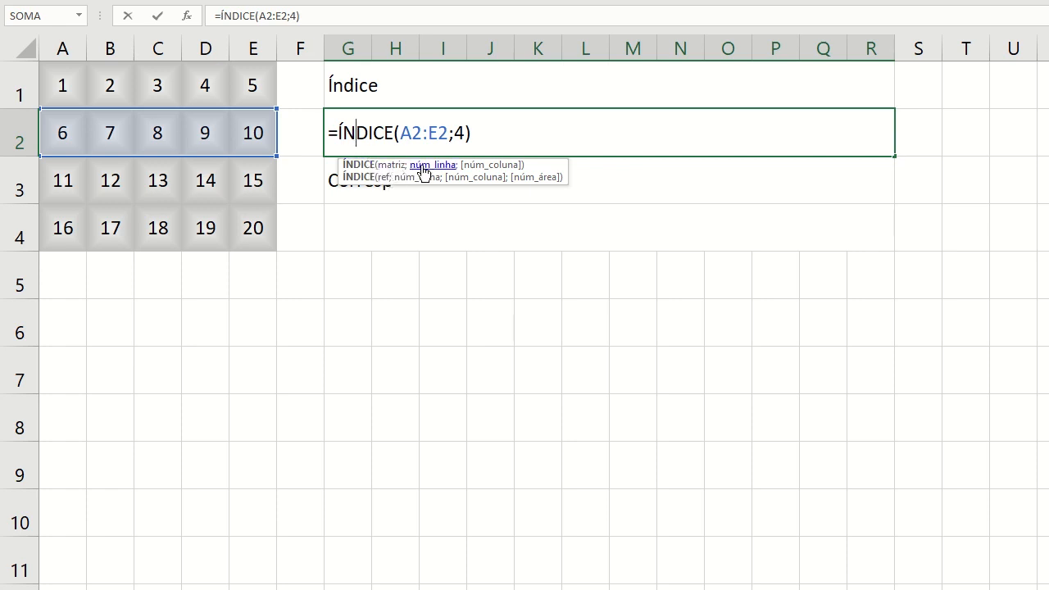
{"action": "left_click", "coordinate": [477, 134]}
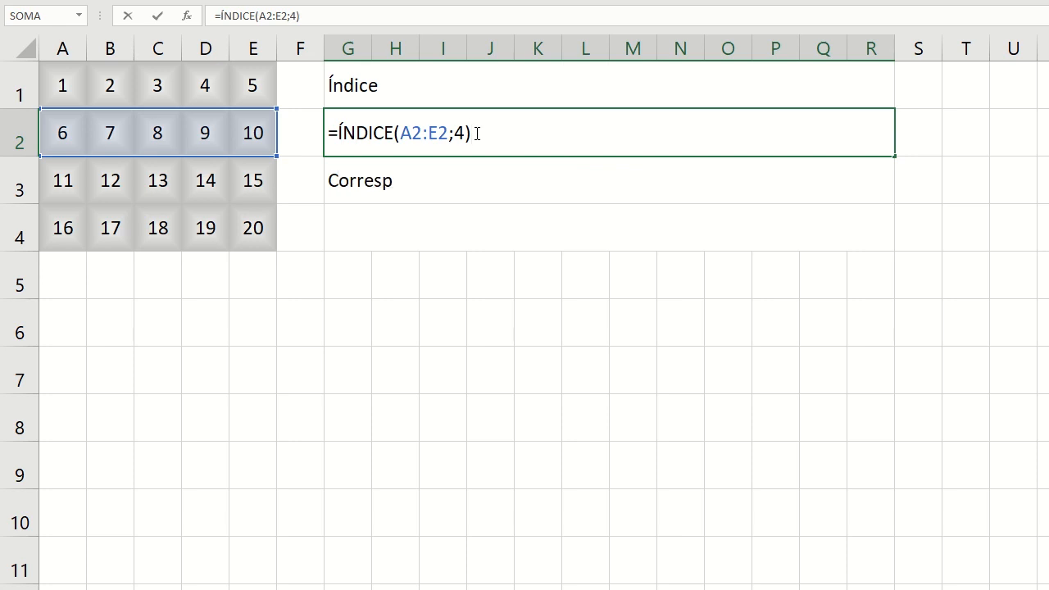
{"action": "key", "text": "Return"}
Write a CORRESP formula in G4 with explanatory placeholder arguments: =CORRESP(o que eu quero; em qual linha ou coluna).
{"action": "left_click", "coordinate": [371, 221]}
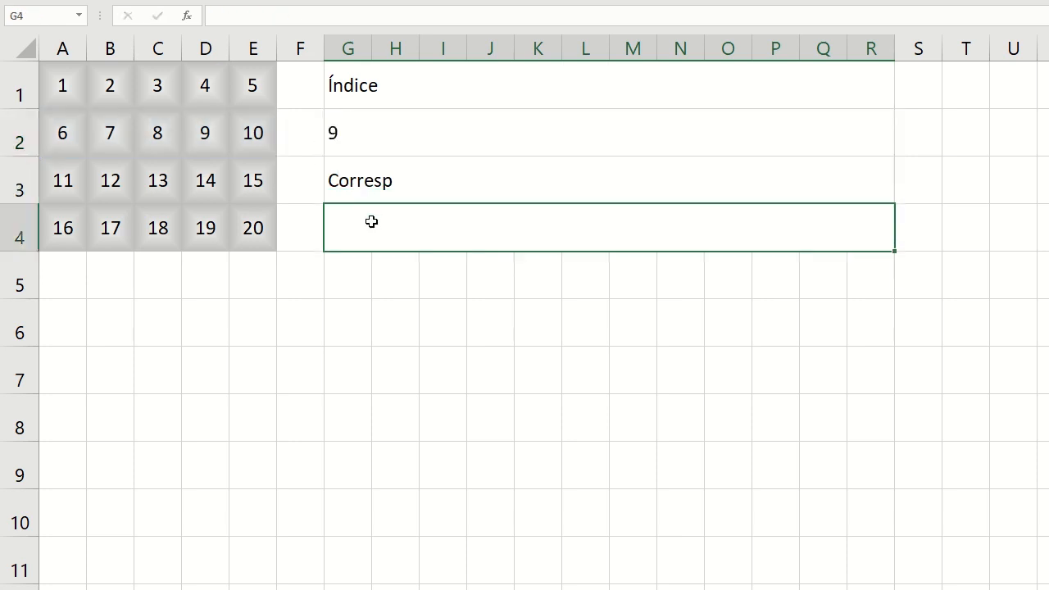
{"action": "double_click", "coordinate": [371, 222]}
{"action": "type", "text": "=core"}
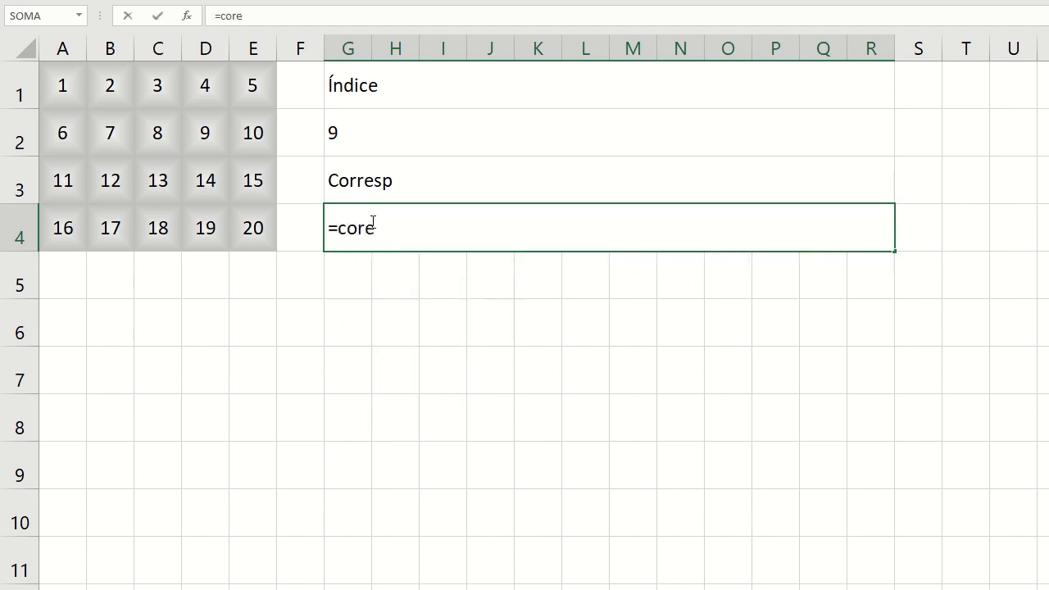
{"action": "key", "text": "BackSpace"}
{"action": "type", "text": "re"}
{"action": "left_click", "coordinate": [362, 276]}
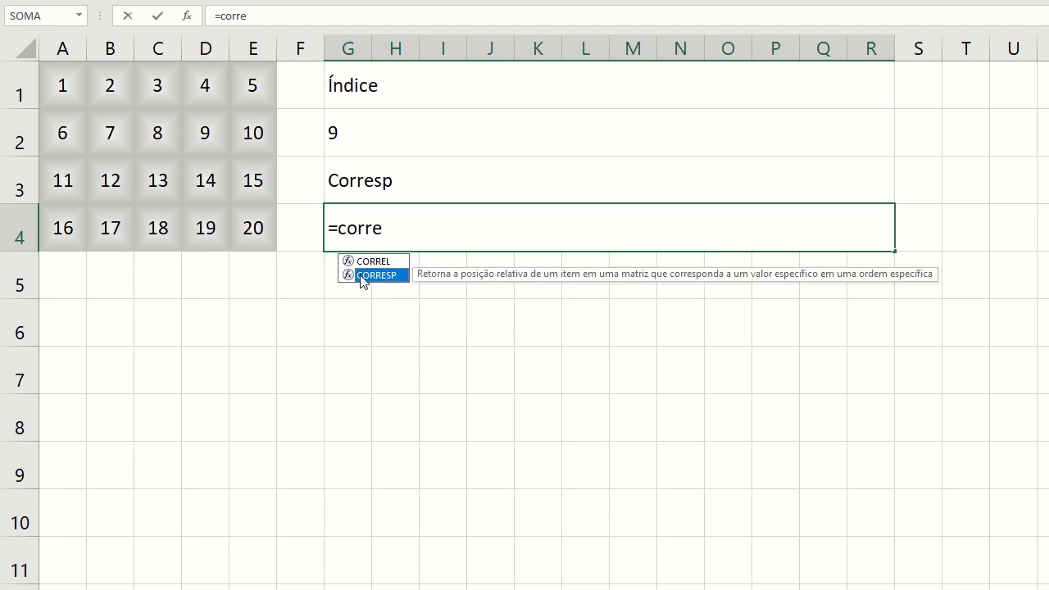
{"action": "key", "text": "Tab"}
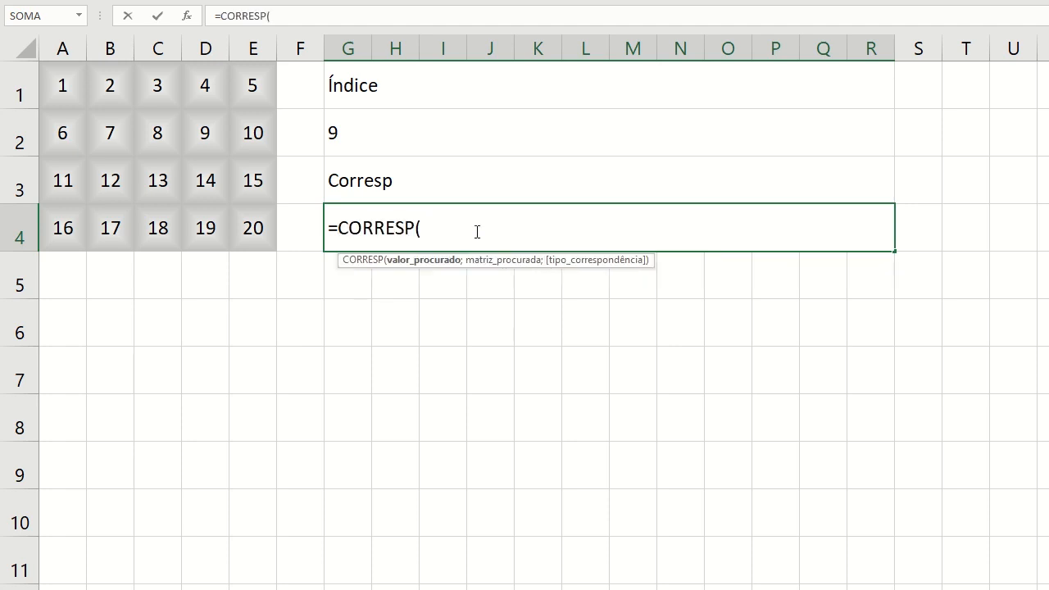
{"action": "type", "text": "o que eu quero"}
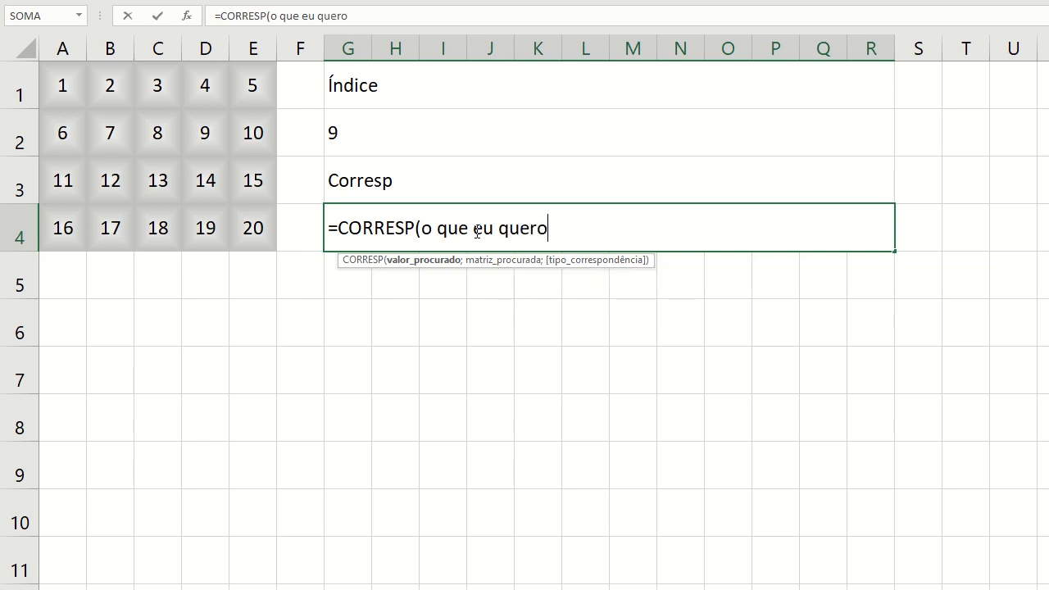
{"action": "type", "text": ";"}
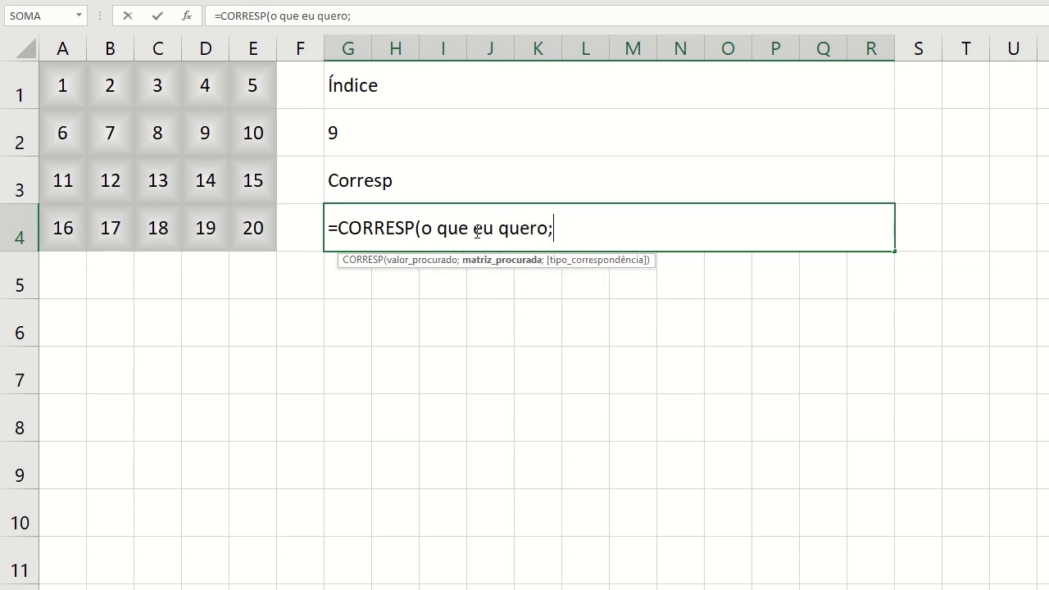
{"action": "type", "text": " em qual lin"}
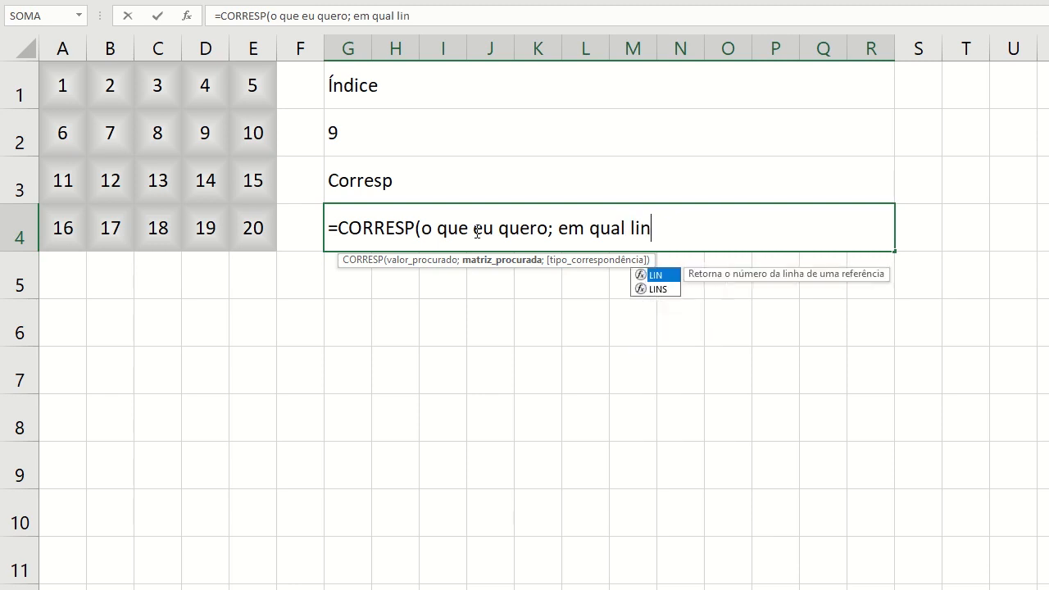
{"action": "type", "text": "ha ou col"}
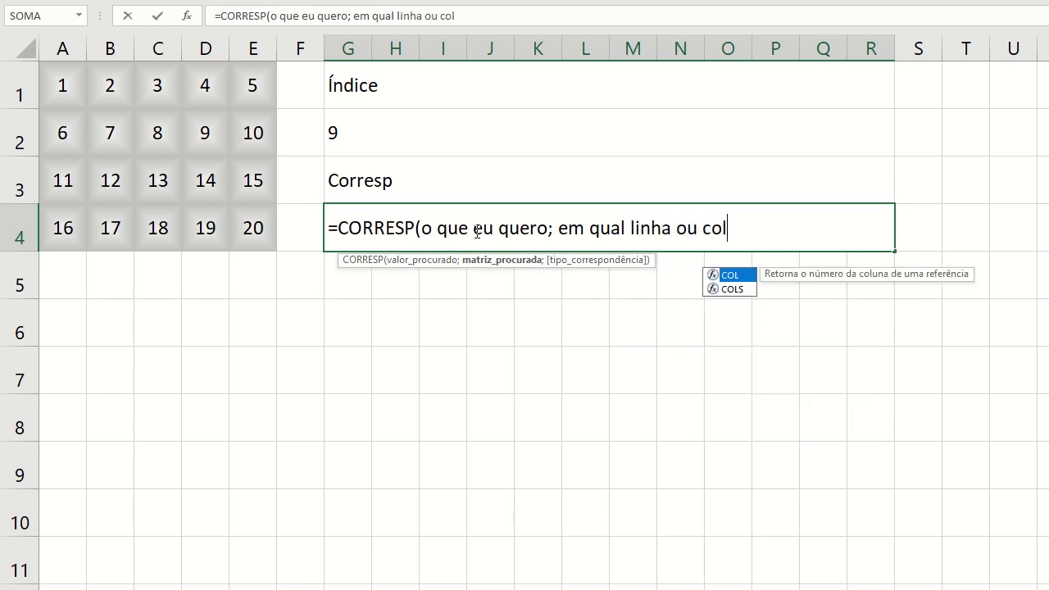
{"action": "type", "text": "una)"}
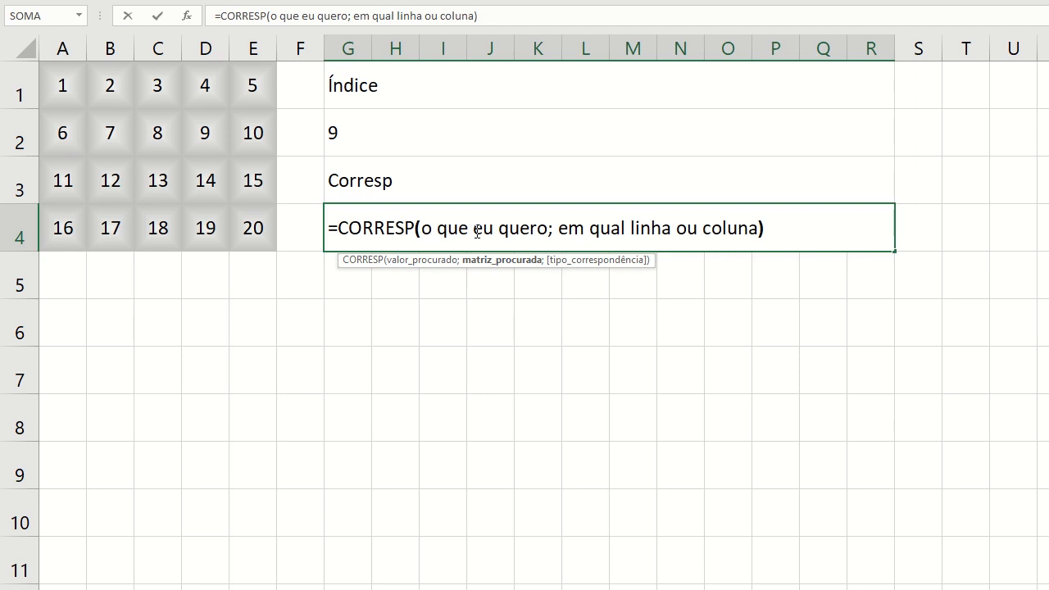
Replace the placeholder arguments in G4 to find 13 in column range C1:C4 with exact match, giving =CORRESP(13;C1:C4;0).
{"action": "left_click_drag", "start_coordinate": [761, 232], "coordinate": [421, 231]}
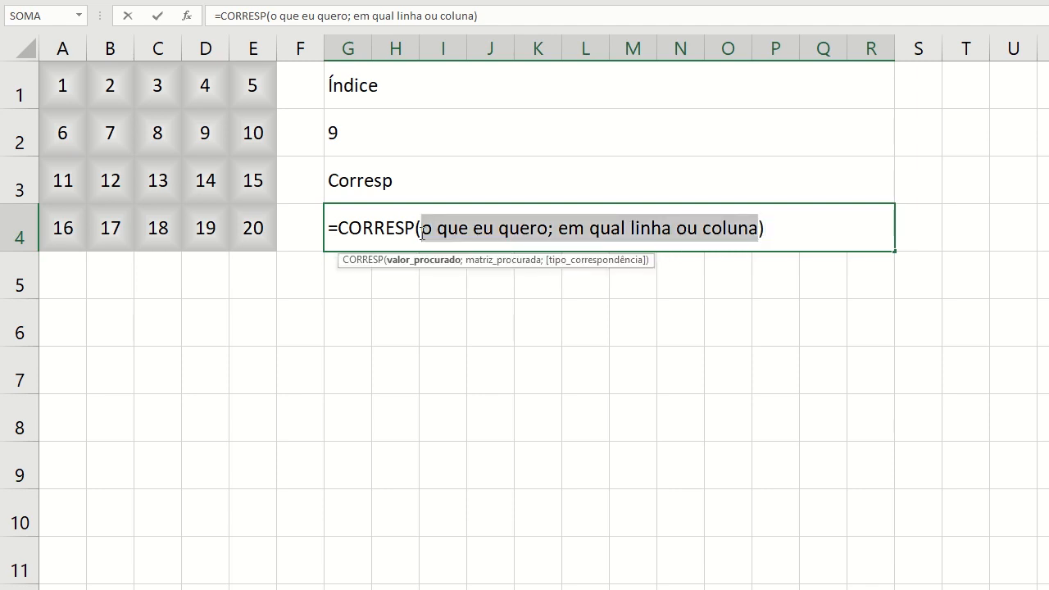
{"action": "type", "text": "13"}
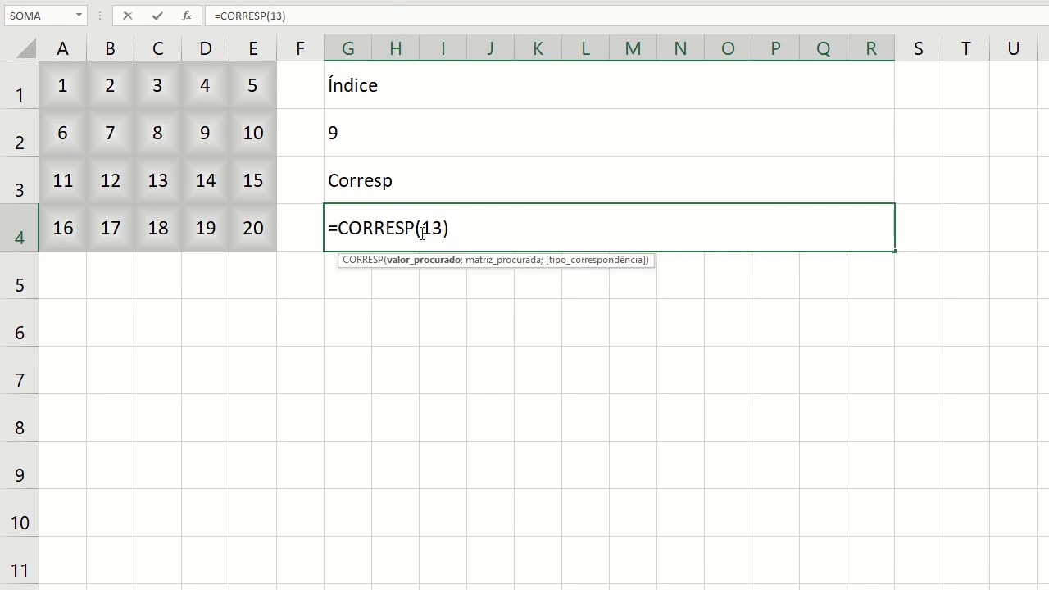
{"action": "type", "text": ";"}
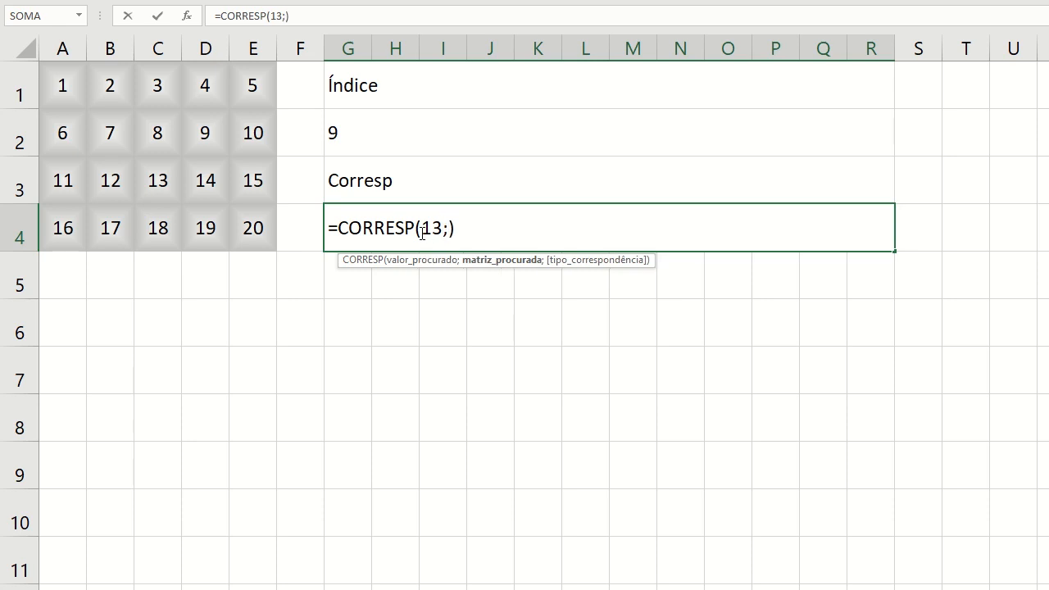
{"action": "left_click_drag", "start_coordinate": [178, 81], "coordinate": [159, 228]}
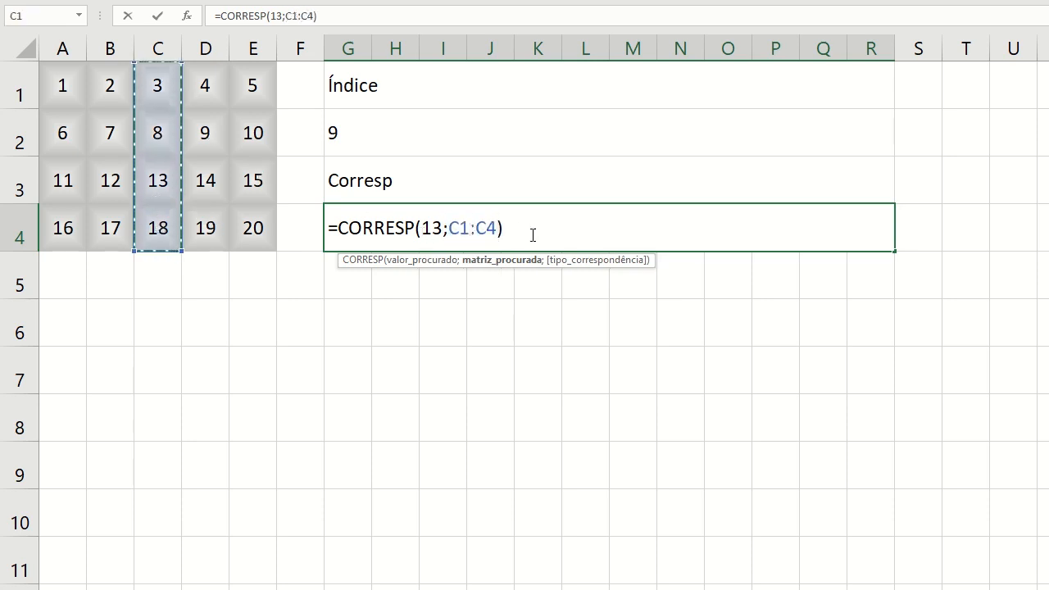
{"action": "type", "text": ";"}
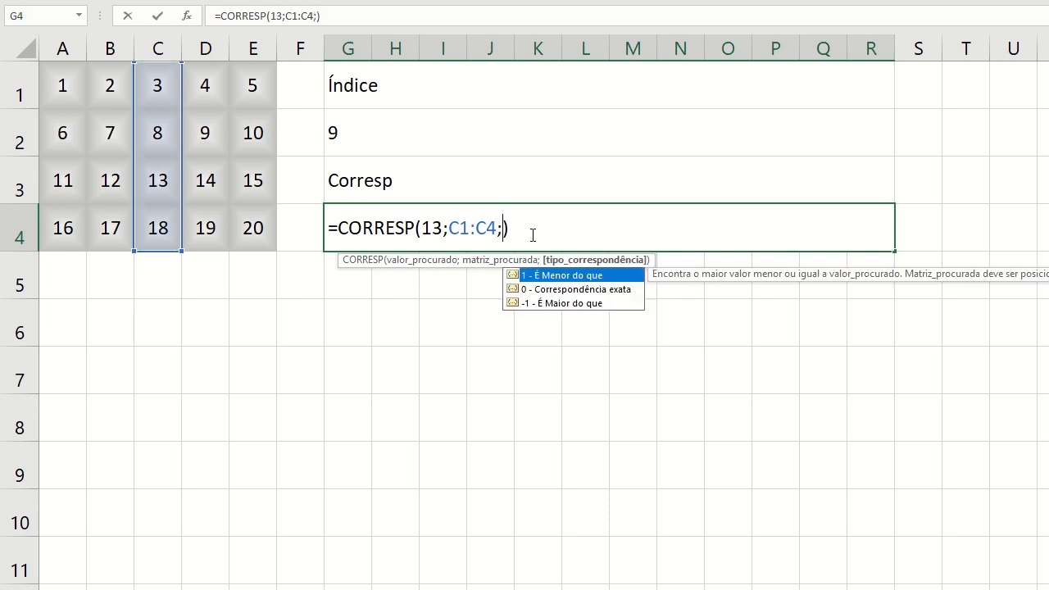
{"action": "double_click", "coordinate": [576, 289]}
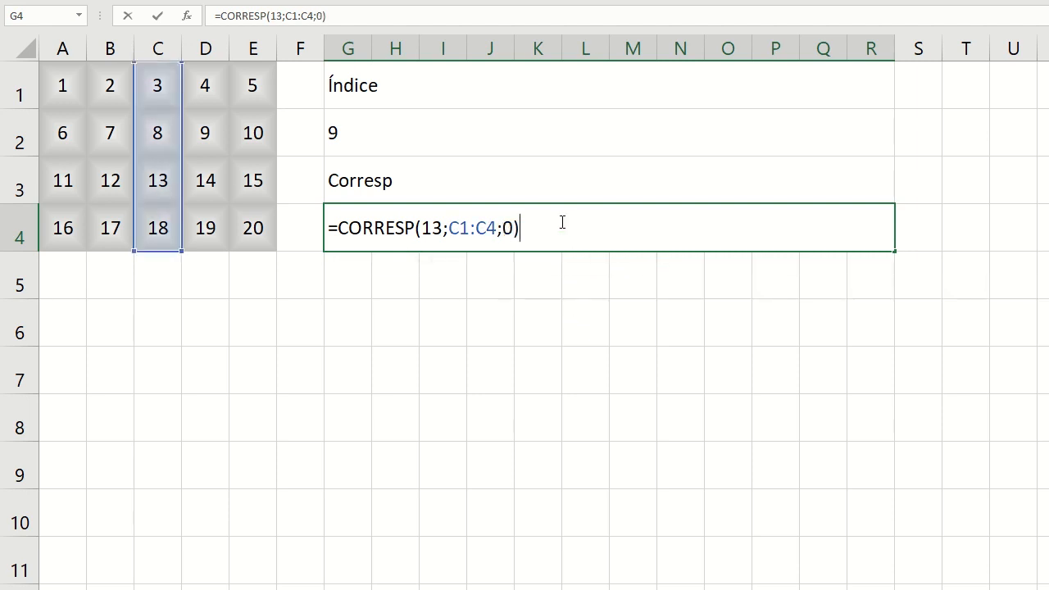
{"action": "key", "text": "Return"}
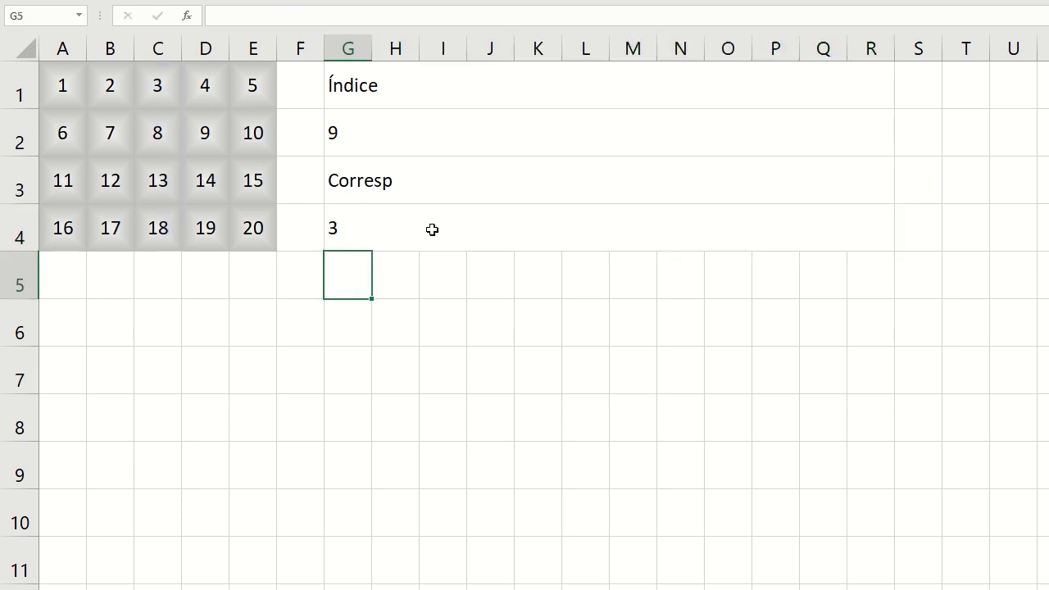
Count down column C from C1 to C3 to check the position reported by the G4 formula.
{"action": "left_click", "coordinate": [344, 228]}
{"action": "left_click", "coordinate": [150, 80]}
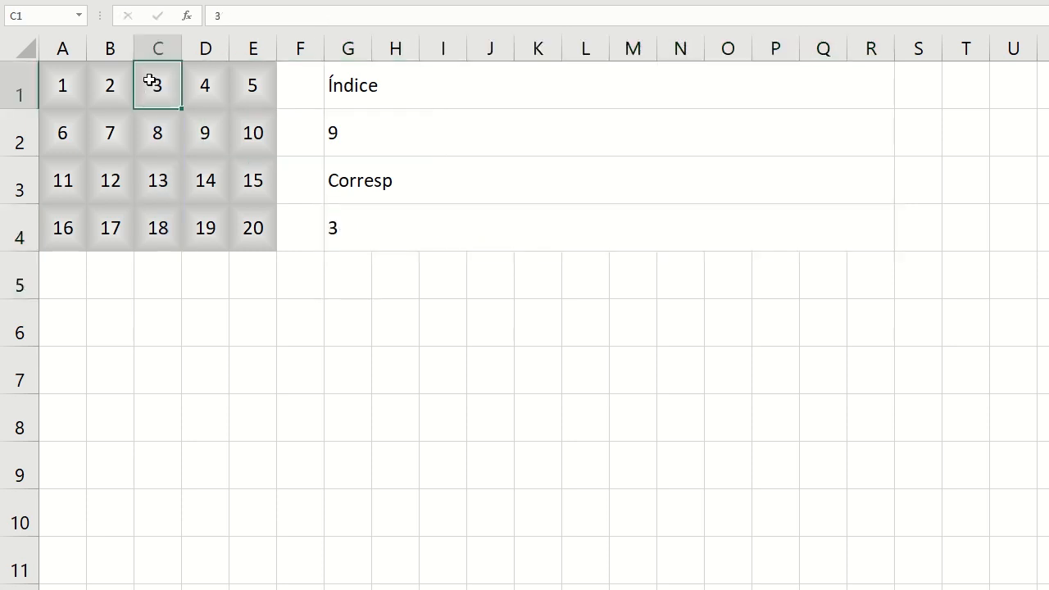
{"action": "left_click", "coordinate": [149, 123]}
{"action": "left_click", "coordinate": [154, 173]}
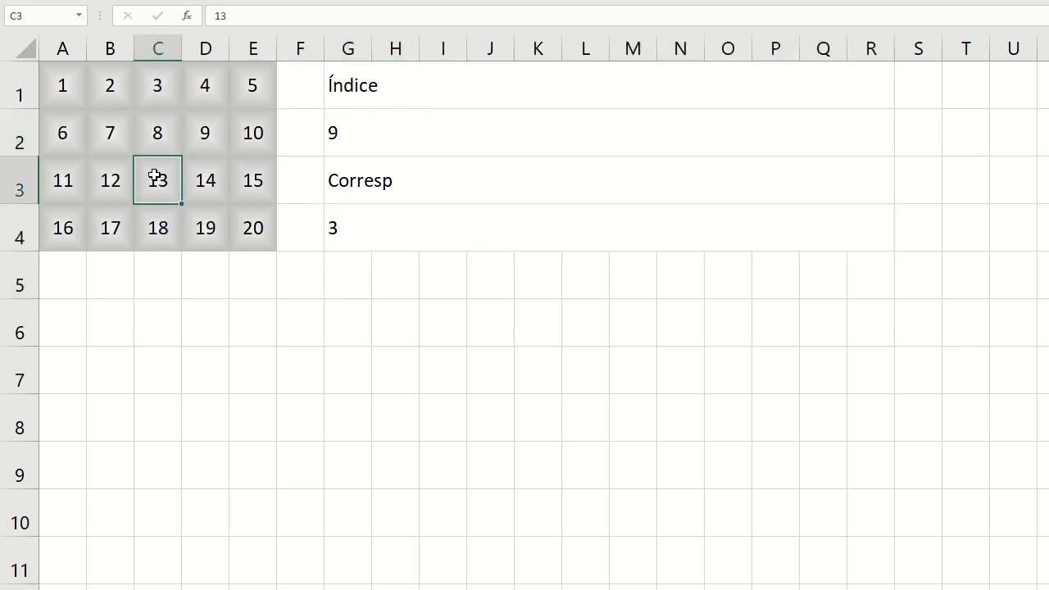
Change the G4 formula to search for 9 in the second matrix row A2:E2, giving =CORRESP(9;A2:E2;0).
{"action": "double_click", "coordinate": [364, 221]}
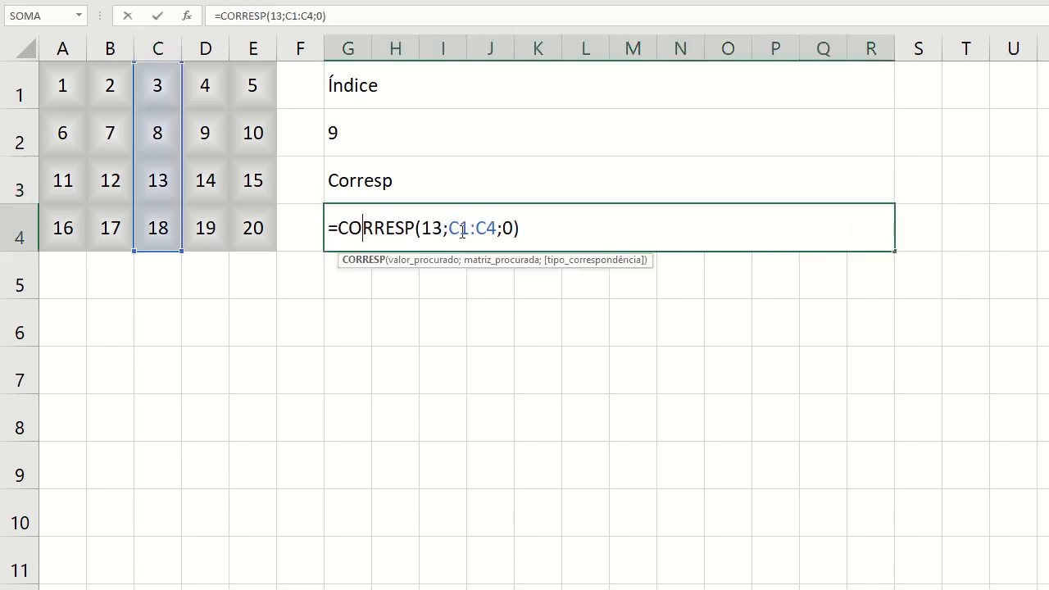
{"action": "double_click", "coordinate": [427, 232]}
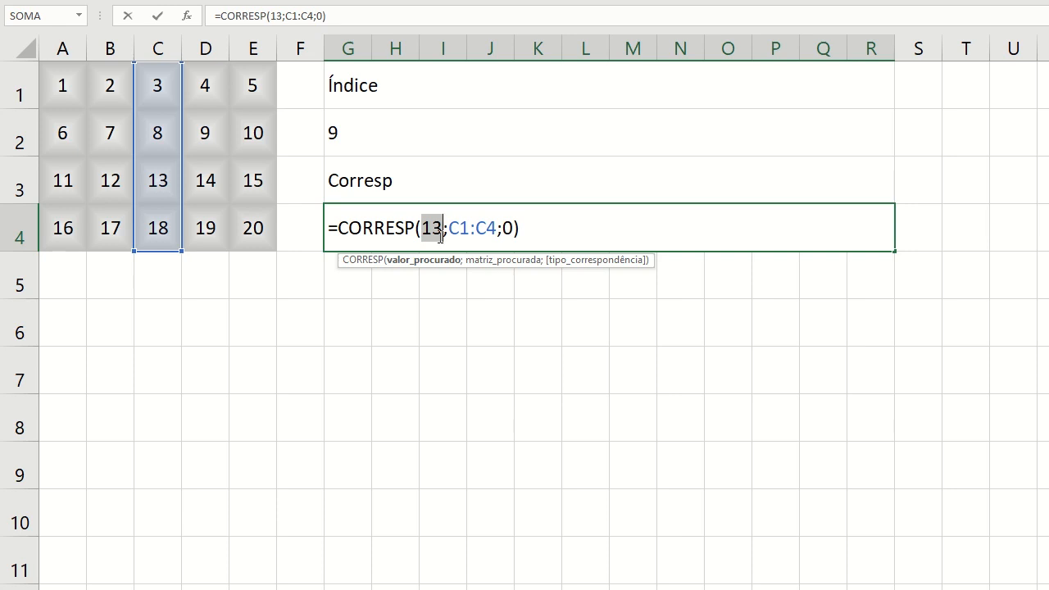
{"action": "type", "text": "9"}
{"action": "left_click_drag", "start_coordinate": [442, 232], "coordinate": [488, 233]}
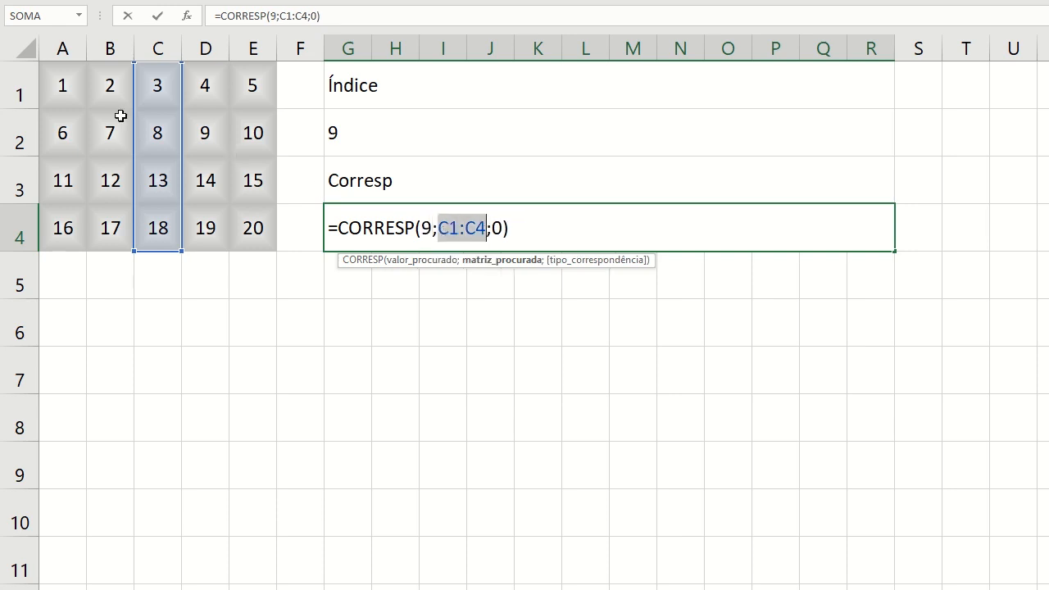
{"action": "left_click_drag", "start_coordinate": [67, 118], "coordinate": [260, 133]}
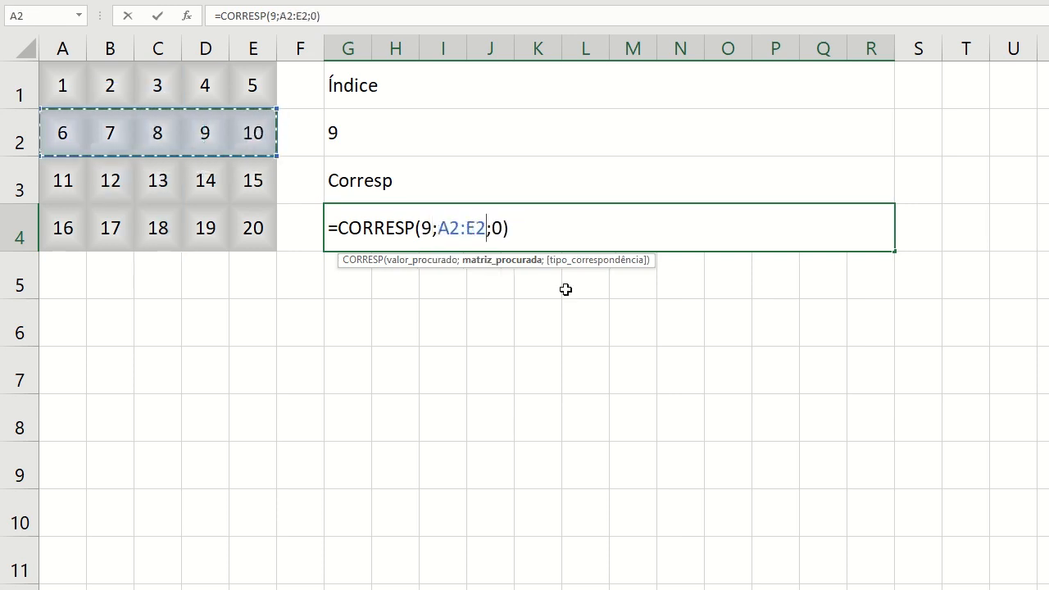
{"action": "left_click_drag", "start_coordinate": [486, 228], "coordinate": [503, 231]}
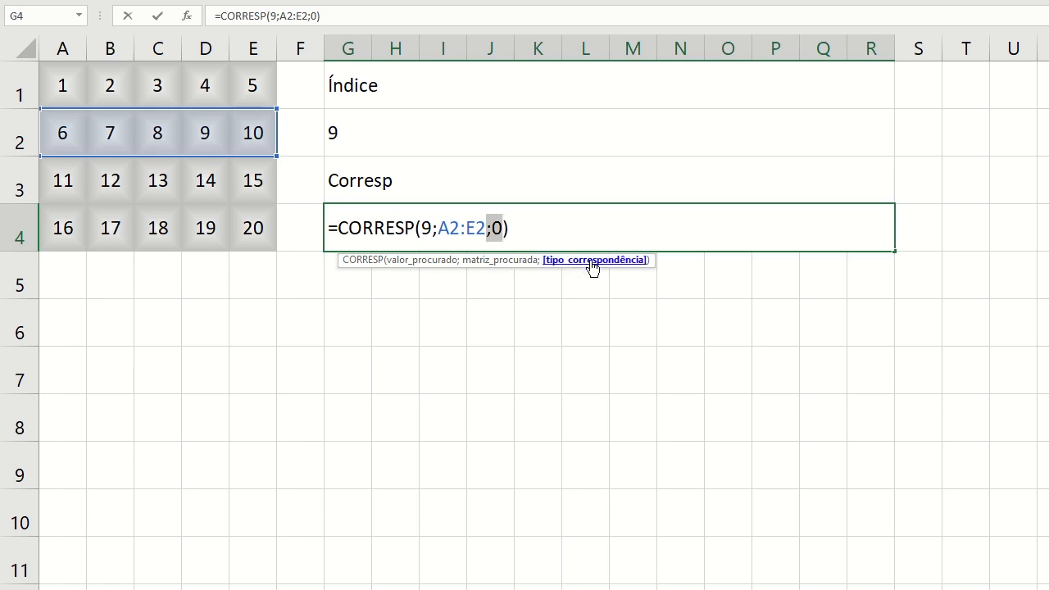
{"action": "key", "text": "Return"}
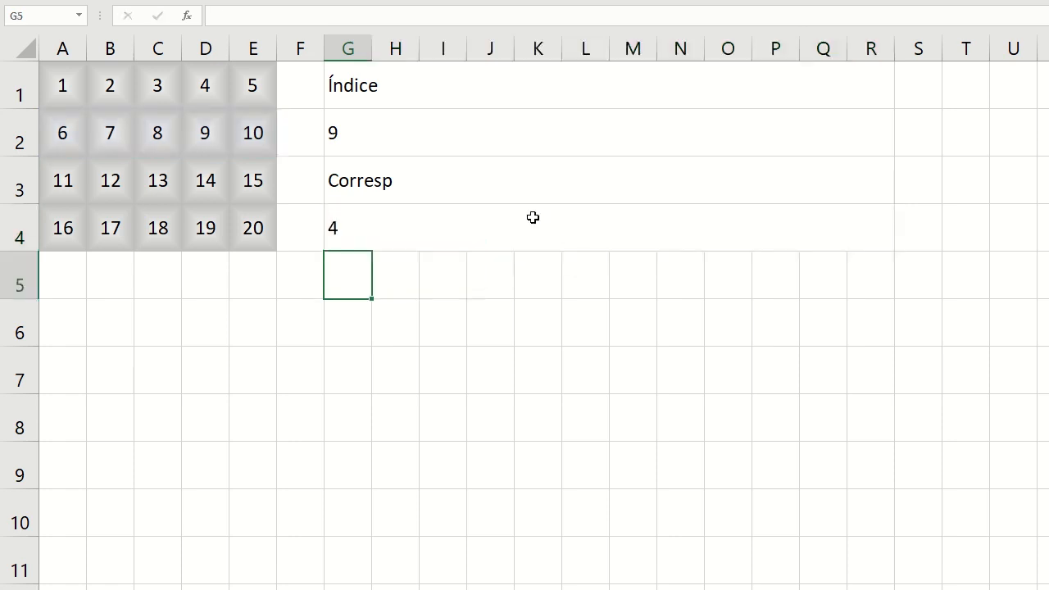
Count across row 2 from A2 to D2 to check the position of 9 against the CORRESP result.
{"action": "left_click", "coordinate": [56, 123]}
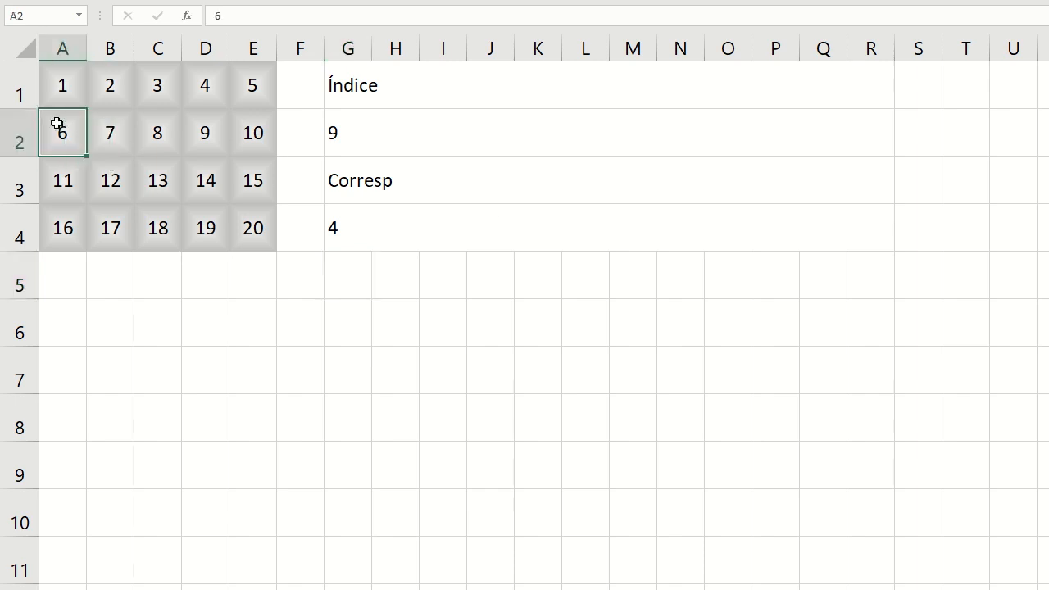
{"action": "left_click", "coordinate": [122, 134]}
{"action": "left_click", "coordinate": [155, 133]}
{"action": "left_click", "coordinate": [207, 133]}
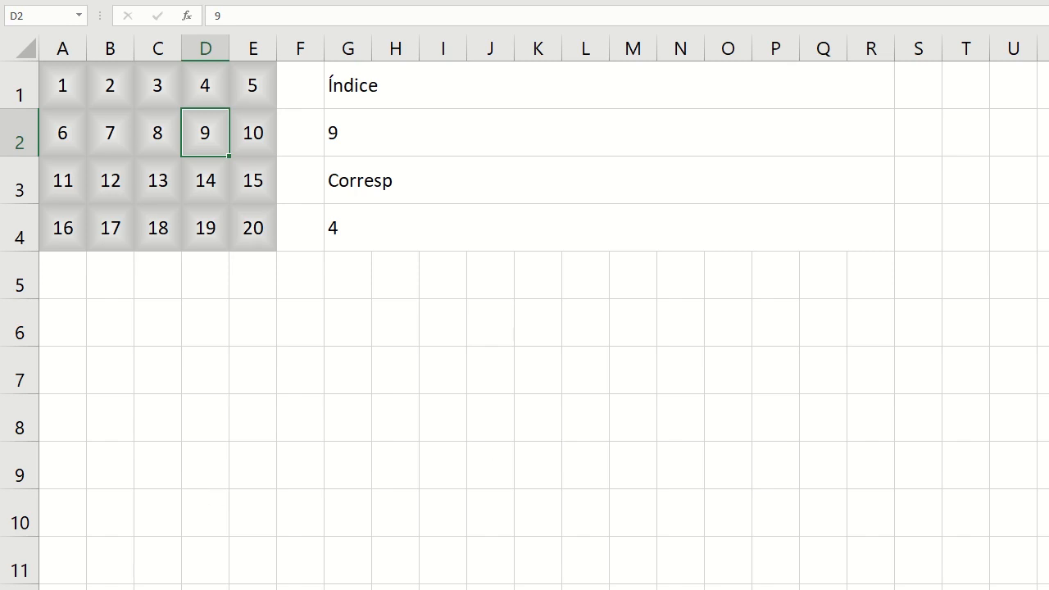
On the Escola Aulabs sheet, enter =ÍNDICE(A4:A8;2) in the Aprendiz cell B11 to return the second entry of the Nome column.
{"action": "left_click", "coordinate": [123, 589]}
{"action": "left_click", "coordinate": [200, 366]}
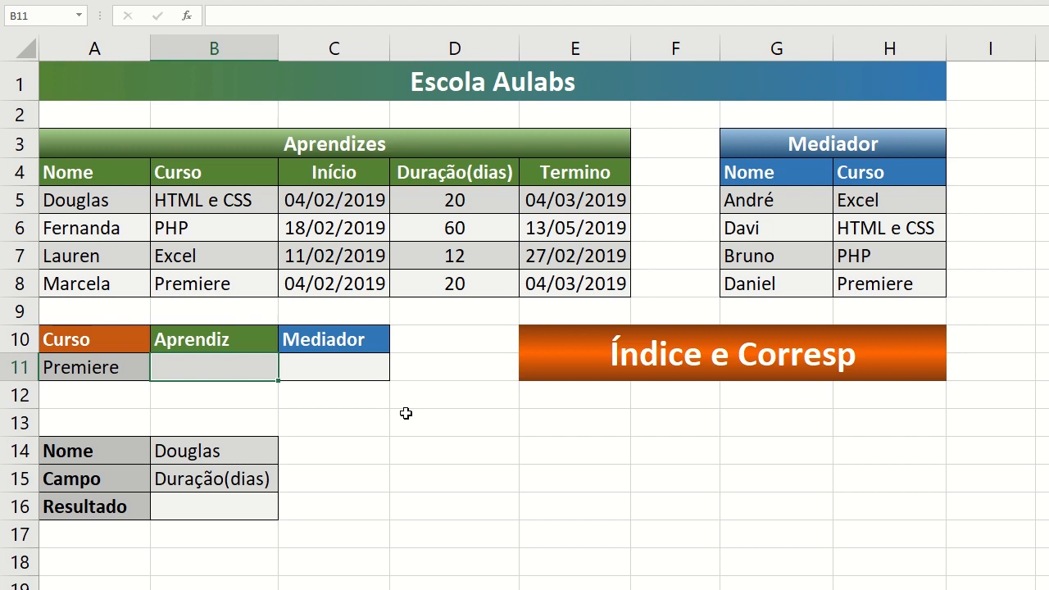
{"action": "type", "text": "="}
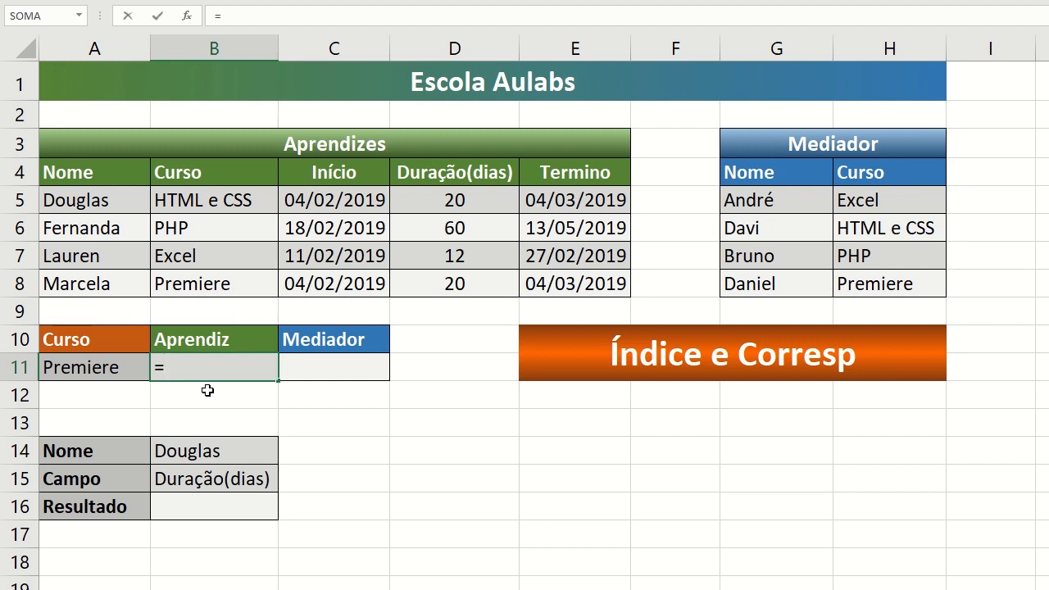
{"action": "type", "text": "in"}
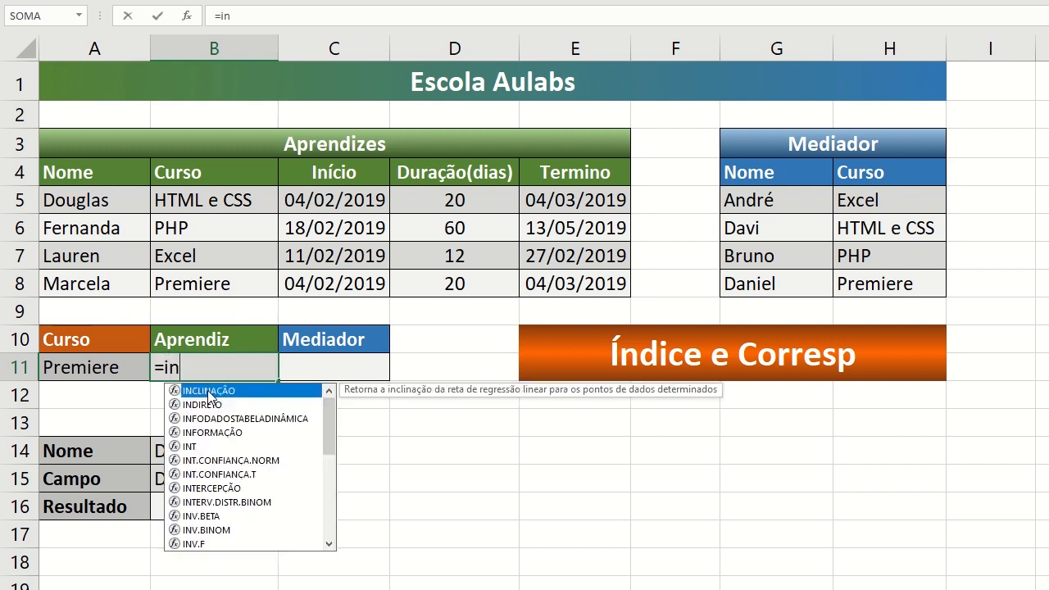
{"action": "key", "text": "BackSpace"}
{"action": "key", "text": "BackSpace"}
{"action": "type", "text": "ín"}
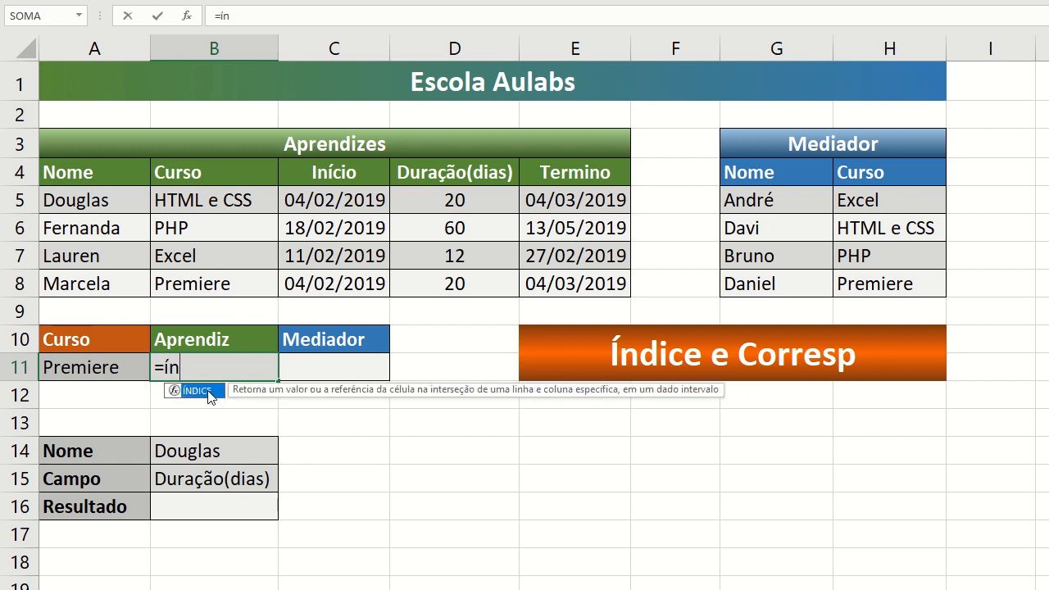
{"action": "double_click", "coordinate": [209, 392]}
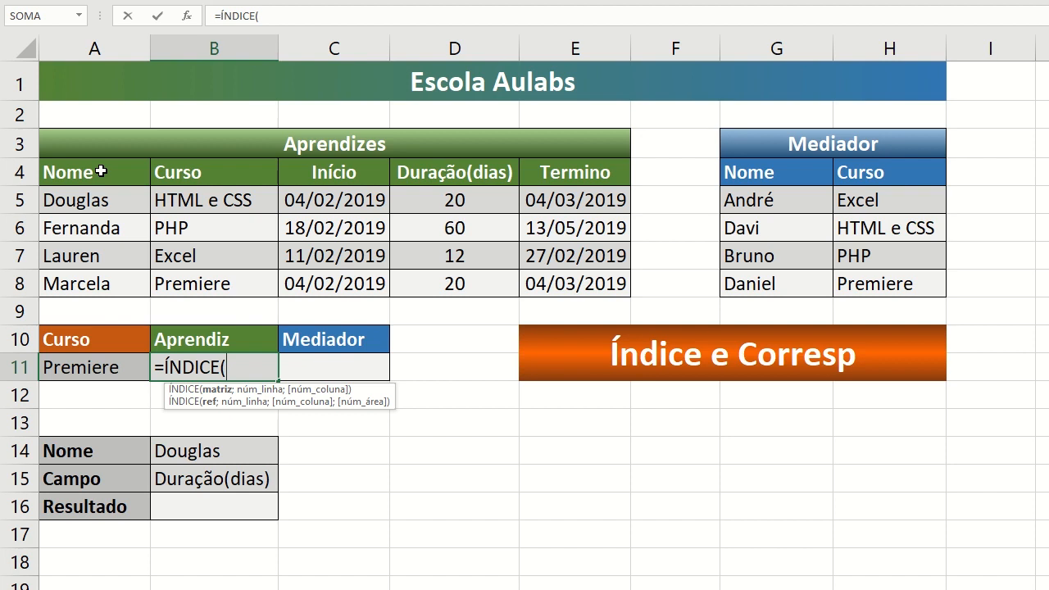
{"action": "left_click_drag", "start_coordinate": [100, 171], "coordinate": [117, 283]}
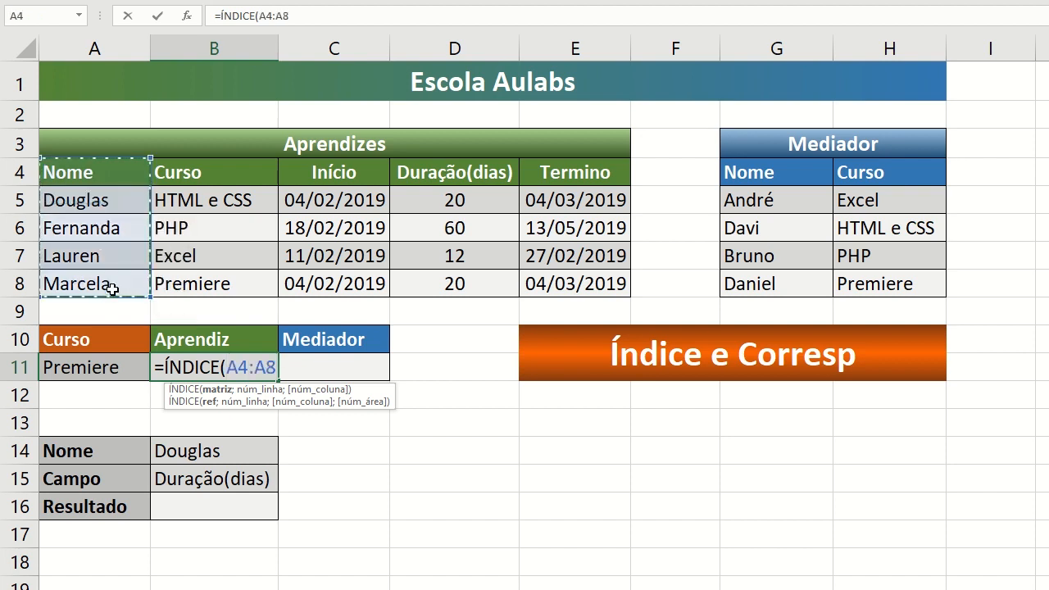
{"action": "type", "text": ";"}
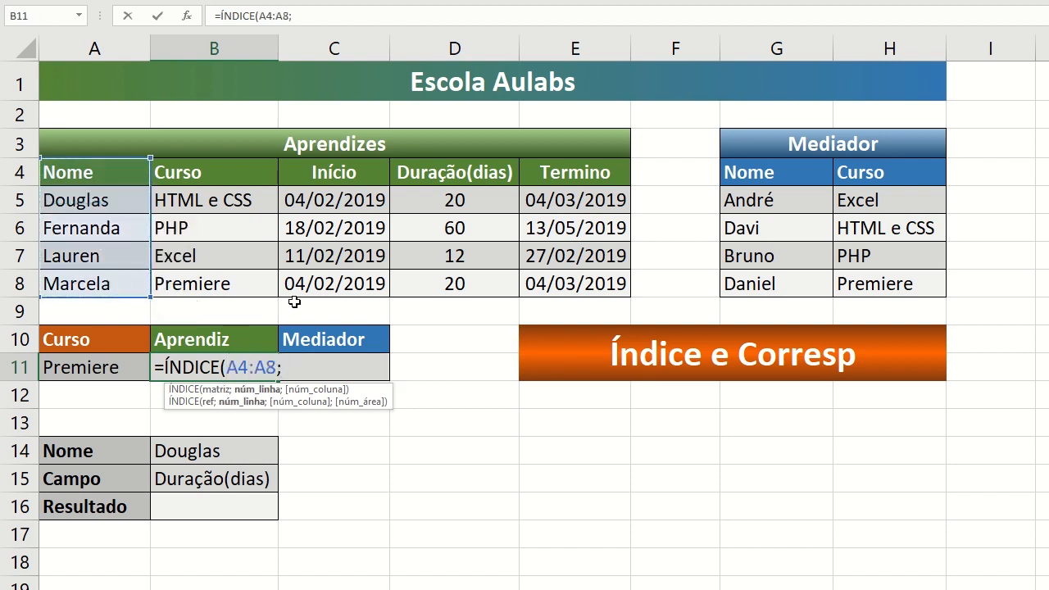
{"action": "type", "text": "2)"}
{"action": "key", "text": "Return"}
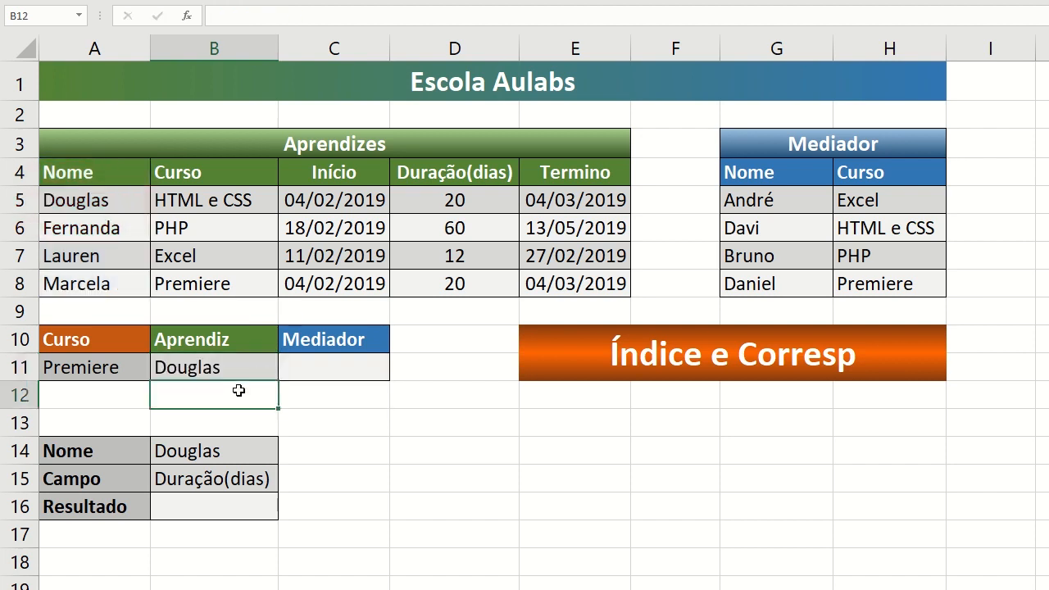
Replace the fixed row number in the Aprendiz cell B11 with CORRESP, giving =ÍNDICE(A4:A8;CORRESP(A11;B4:B8;0)).
{"action": "double_click", "coordinate": [219, 368]}
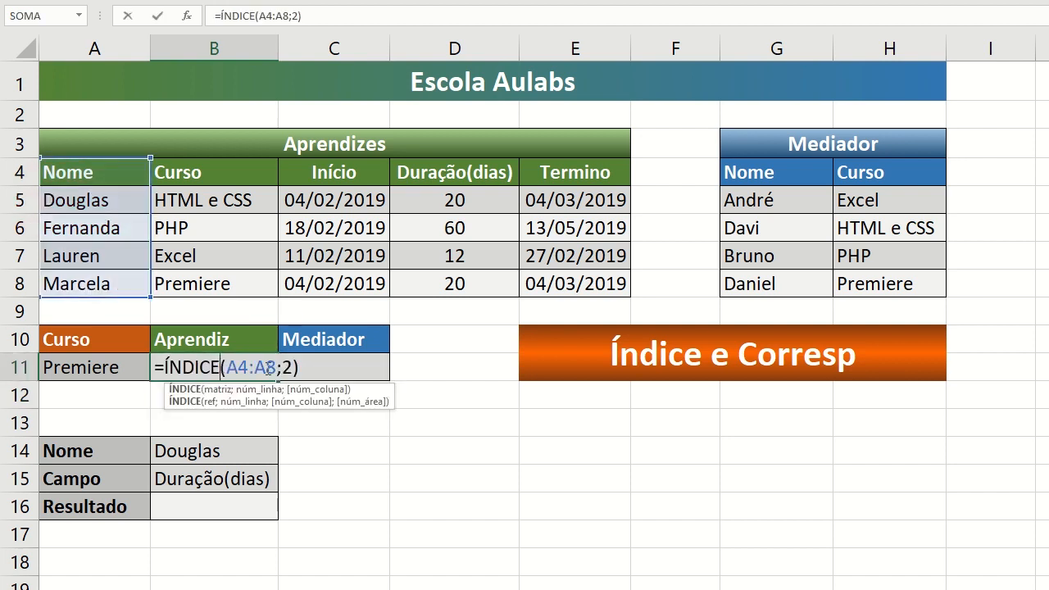
{"action": "left_click", "coordinate": [293, 367]}
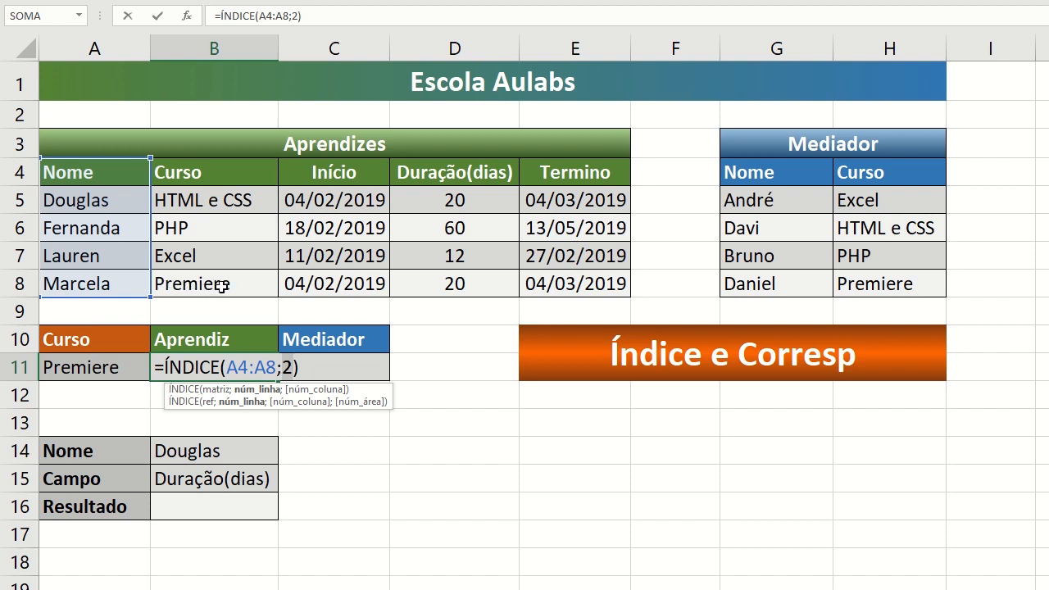
{"action": "key", "text": "BackSpace"}
{"action": "type", "text": "corr"}
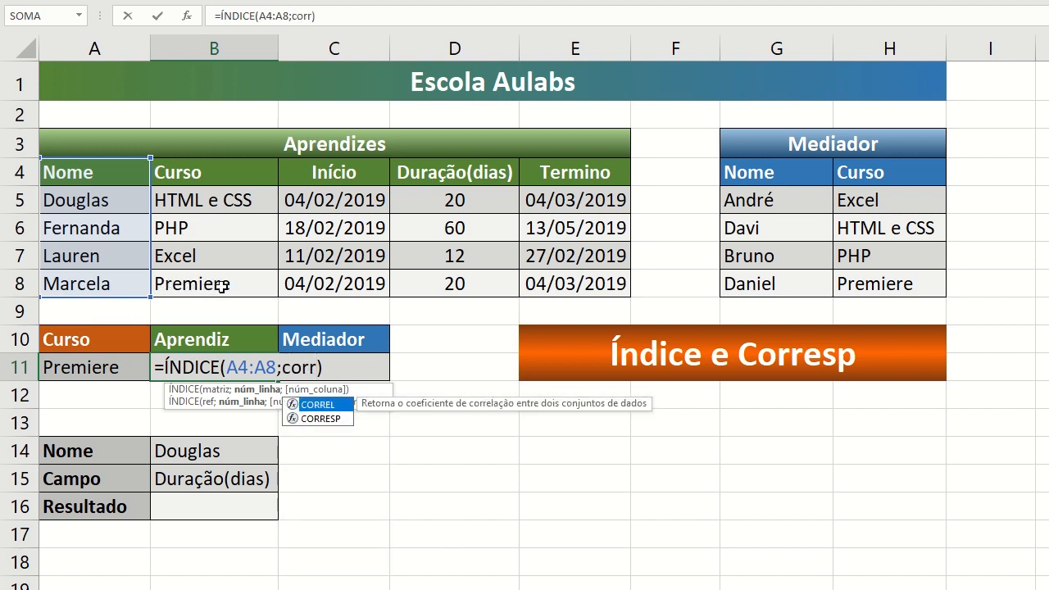
{"action": "double_click", "coordinate": [313, 419]}
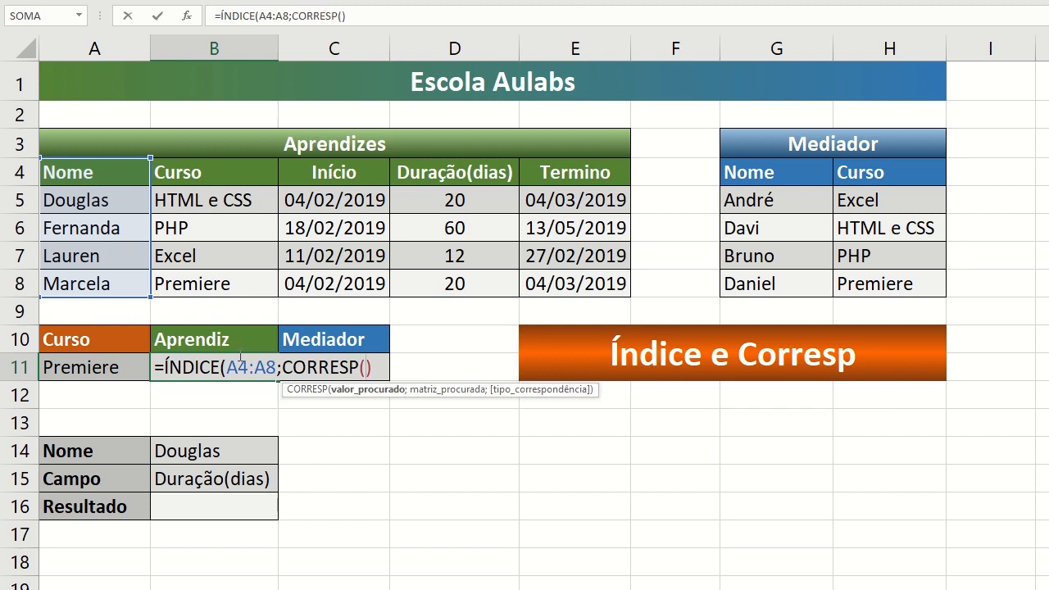
{"action": "left_click", "coordinate": [66, 367]}
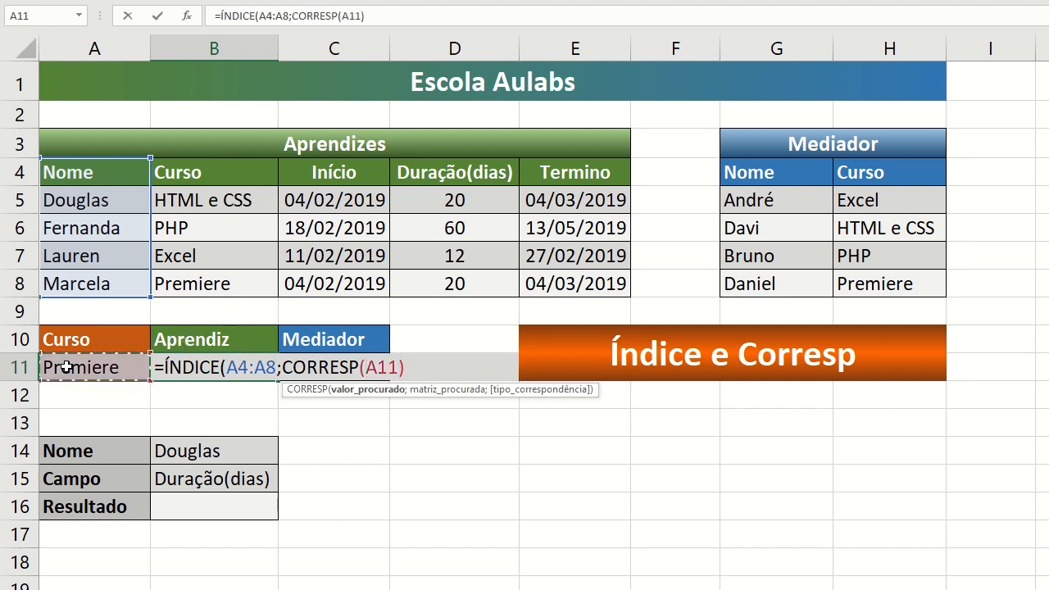
{"action": "type", "text": ";"}
{"action": "left_click_drag", "start_coordinate": [200, 170], "coordinate": [205, 277]}
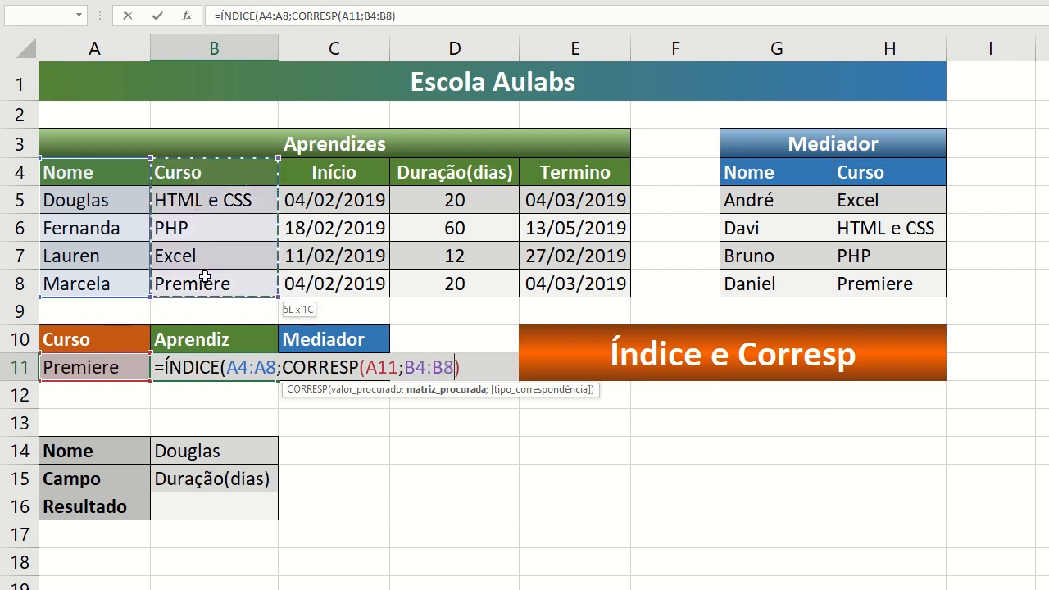
{"action": "type", "text": ";0"}
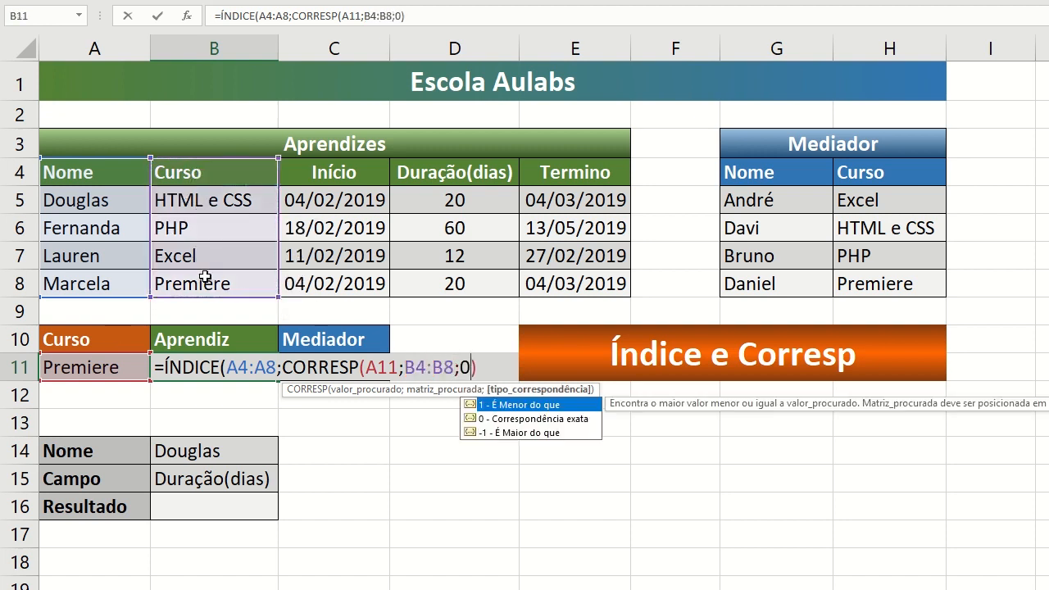
{"action": "left_click_drag", "start_coordinate": [282, 374], "coordinate": [481, 370]}
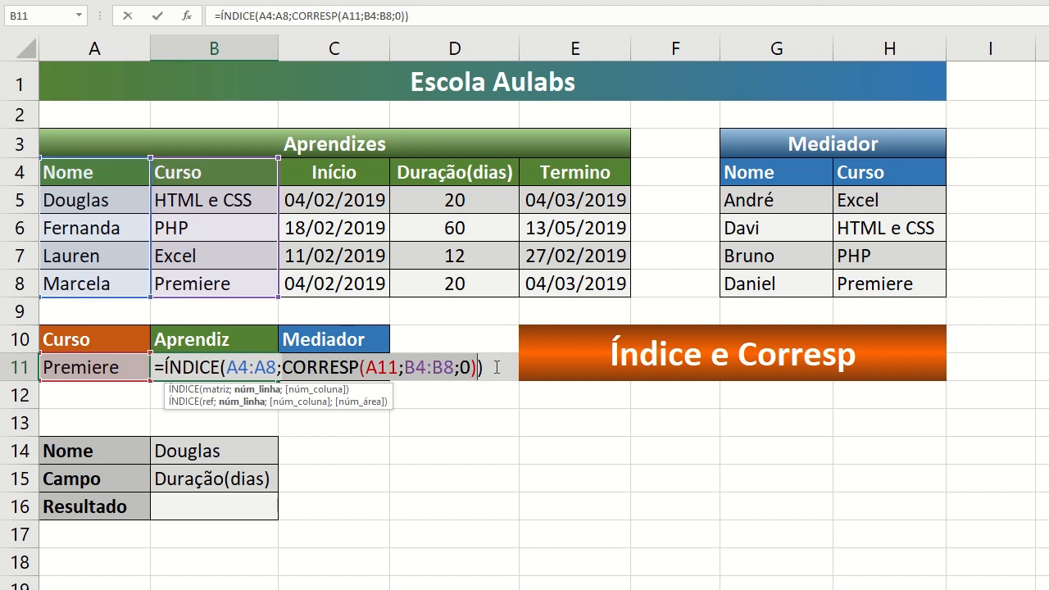
{"action": "key", "text": "Return"}
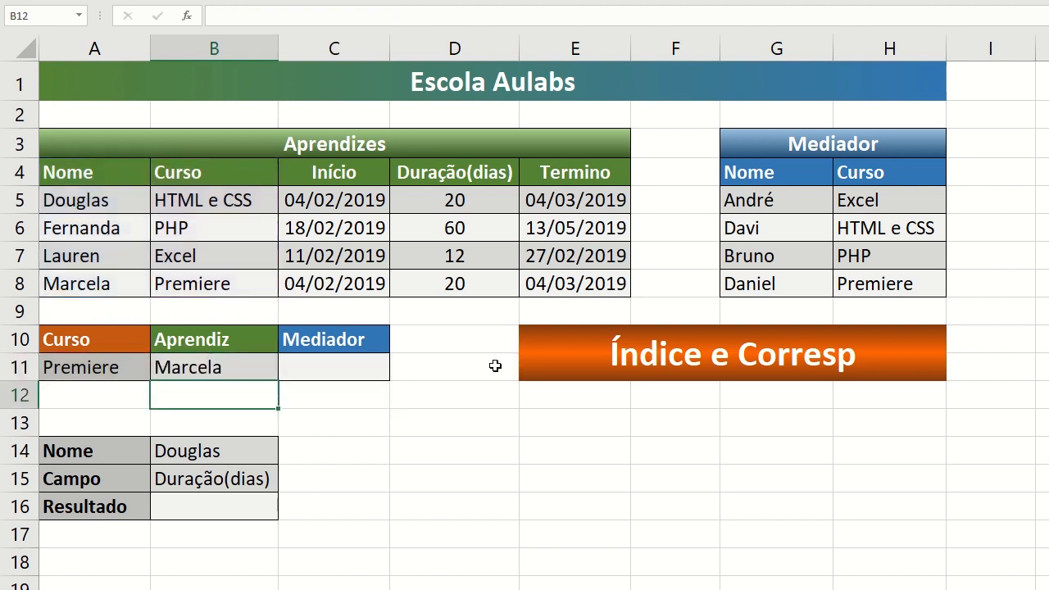
Enter =ÍNDICE(G4:G8;CORRESP(A11;H4:H8;0)) in the Mediador cell C11 to look up the mediator of the chosen course.
{"action": "left_click", "coordinate": [338, 366]}
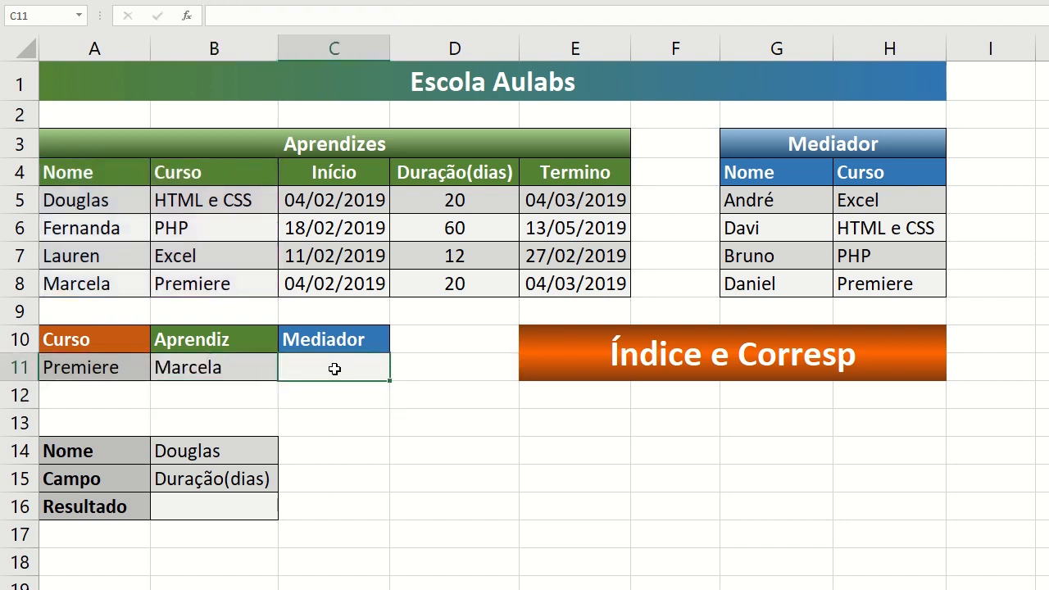
{"action": "type", "text": "=ín"}
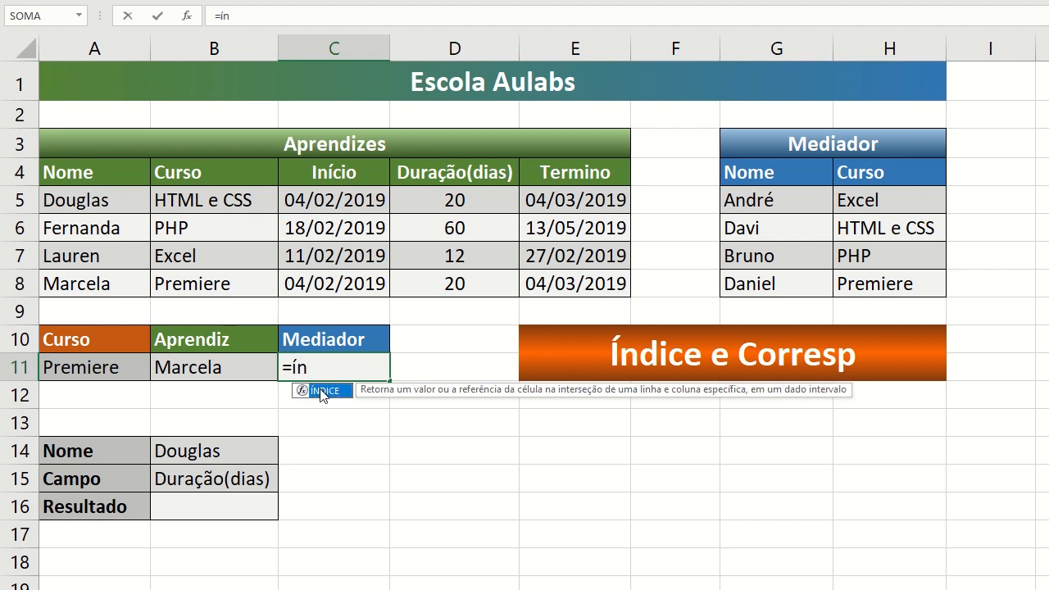
{"action": "double_click", "coordinate": [325, 390]}
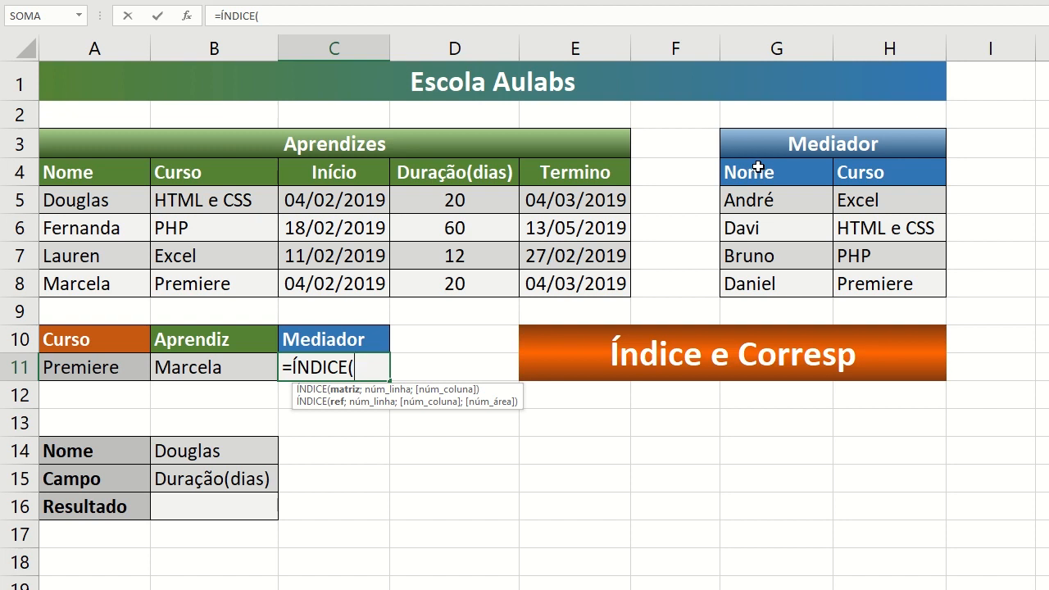
{"action": "left_click_drag", "start_coordinate": [758, 168], "coordinate": [760, 287]}
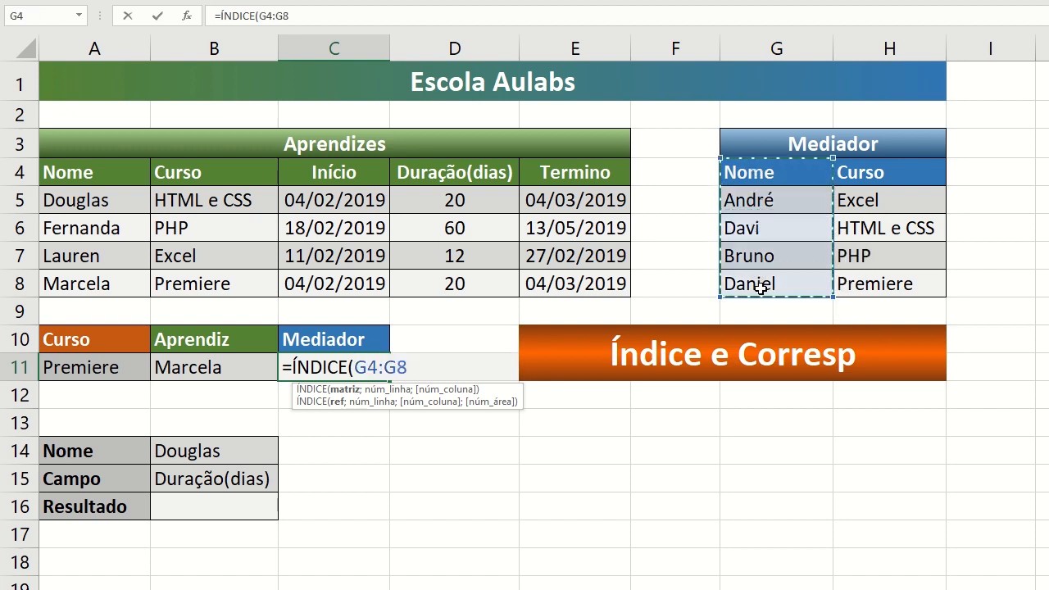
{"action": "type", "text": ";co"}
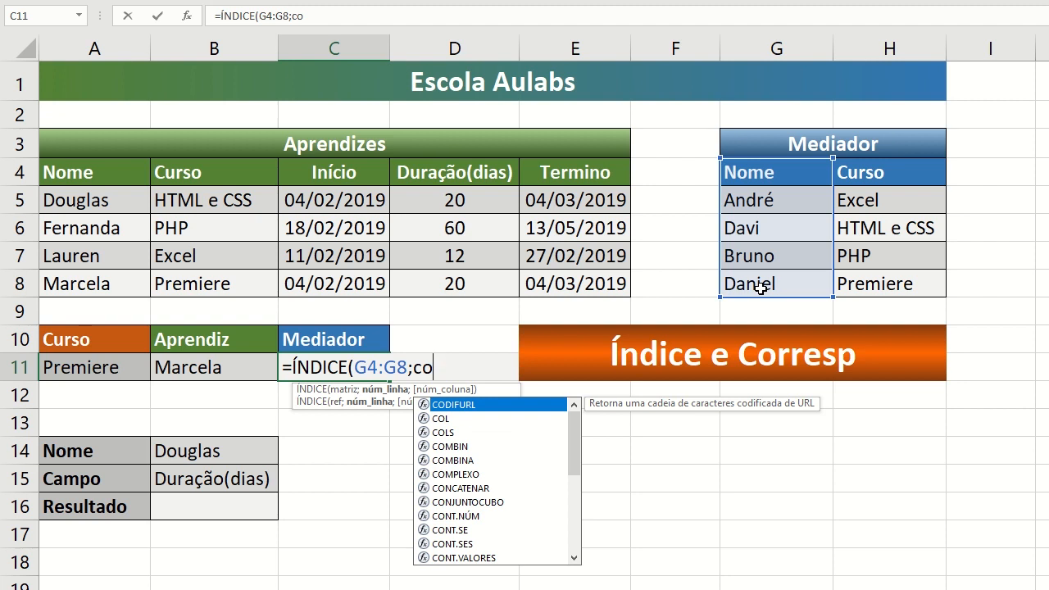
{"action": "type", "text": "rr"}
{"action": "double_click", "coordinate": [460, 421]}
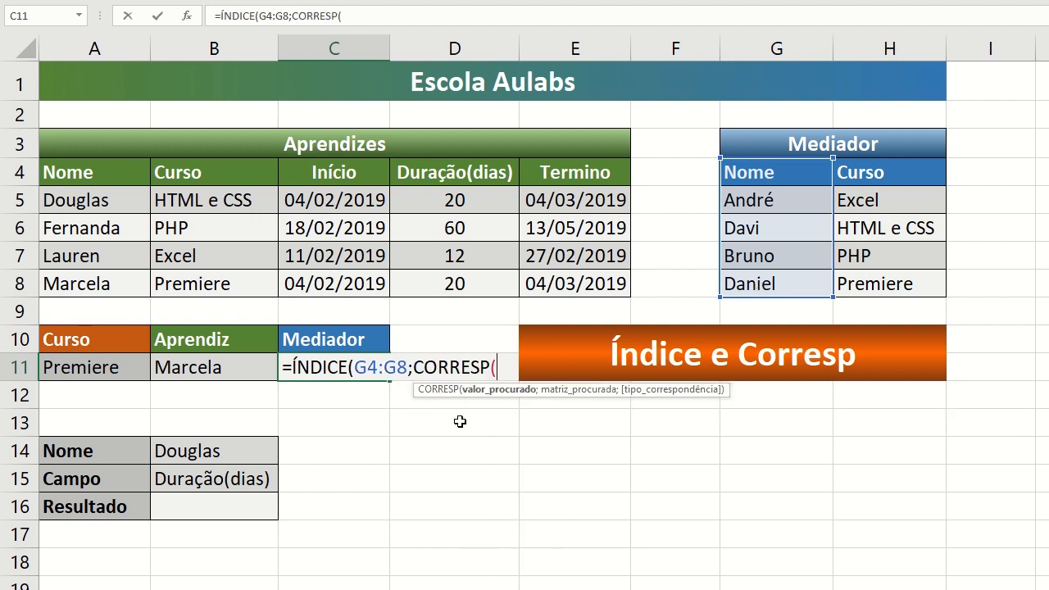
{"action": "left_click", "coordinate": [71, 370]}
{"action": "type", "text": ";"}
{"action": "left_click_drag", "start_coordinate": [838, 177], "coordinate": [876, 285]}
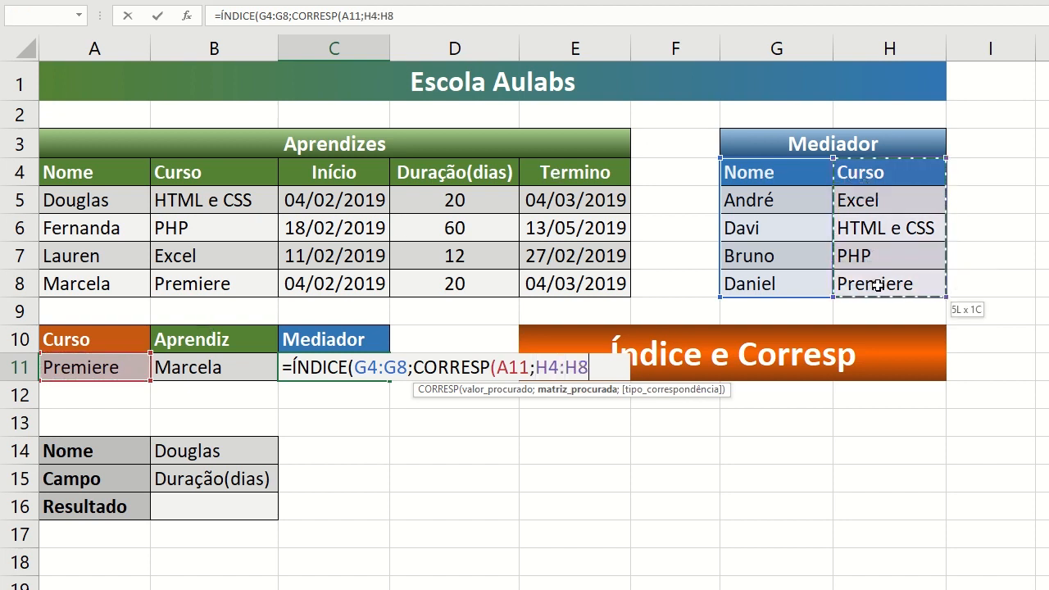
{"action": "type", "text": ";0))"}
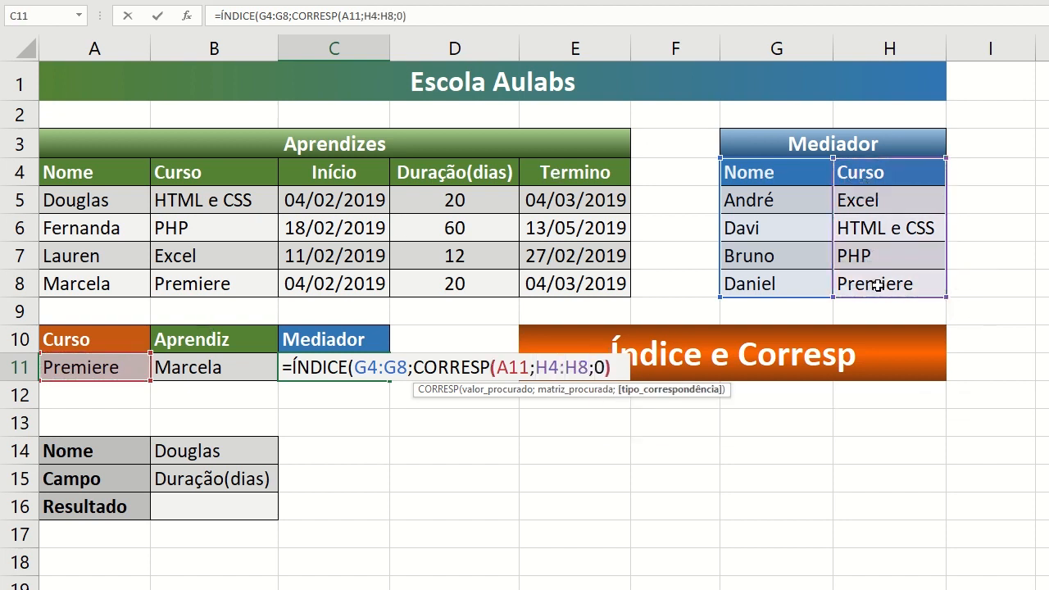
{"action": "left_click_drag", "start_coordinate": [417, 367], "coordinate": [608, 367]}
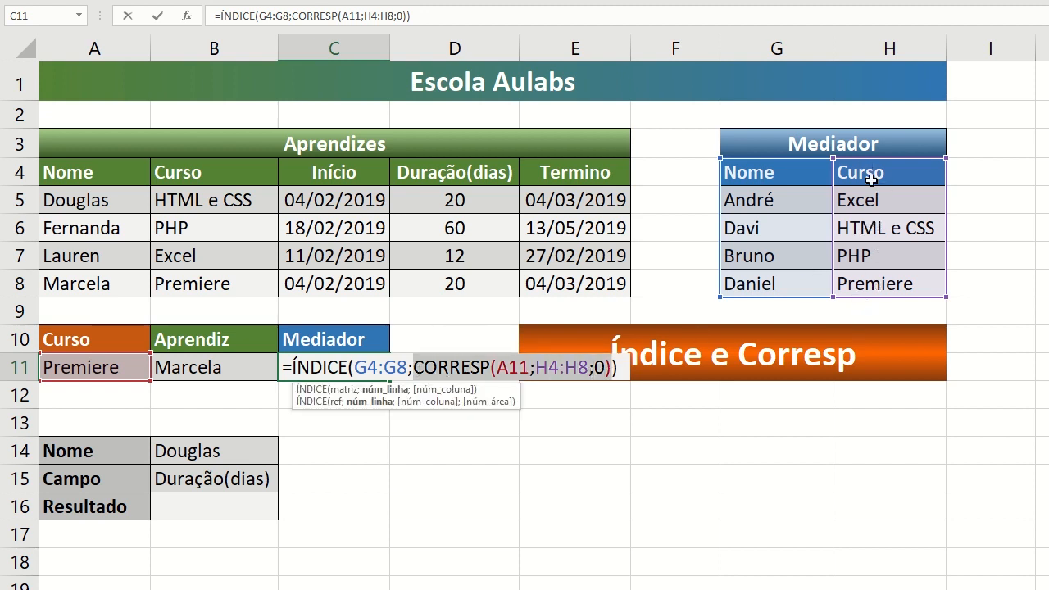
{"action": "left_click_drag", "start_coordinate": [292, 367], "coordinate": [350, 367]}
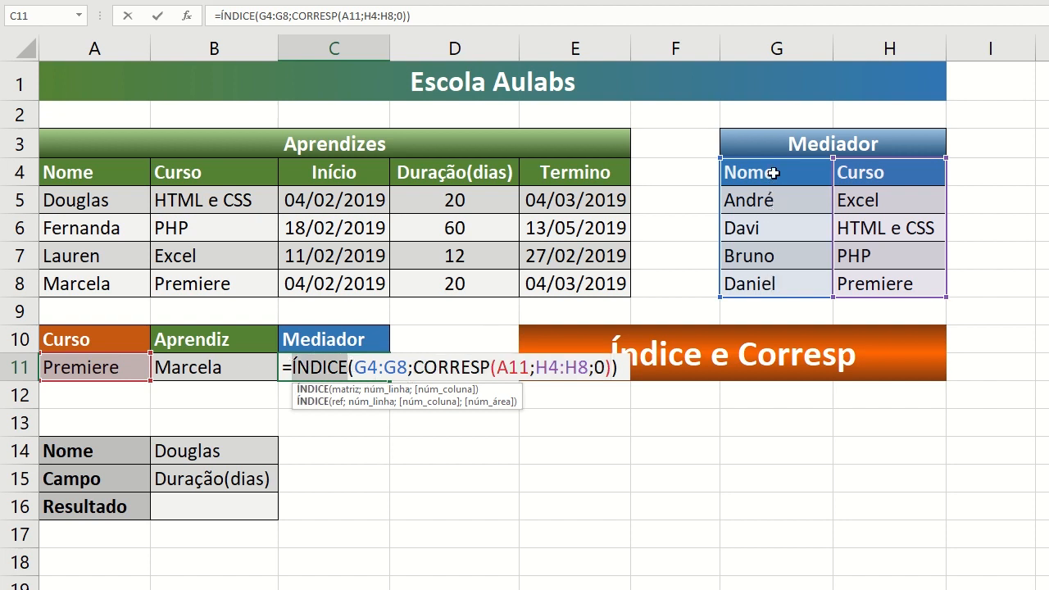
{"action": "key", "text": "Return"}
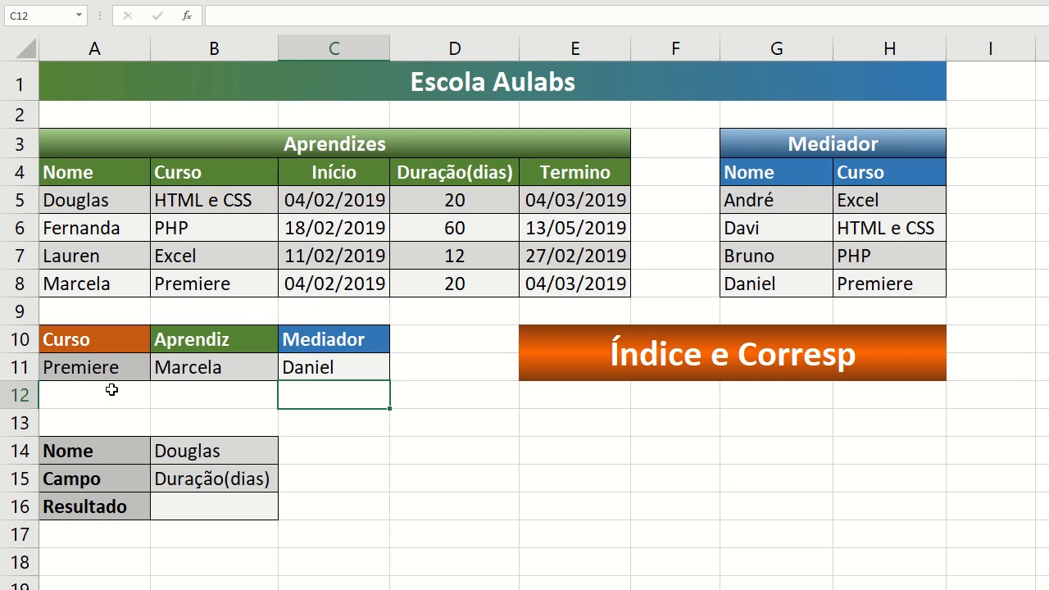
Change the Curso selection in A11 to Excel to test both lookup formulas.
{"action": "left_click", "coordinate": [131, 375]}
{"action": "left_click", "coordinate": [158, 372]}
{"action": "left_click", "coordinate": [93, 409]}
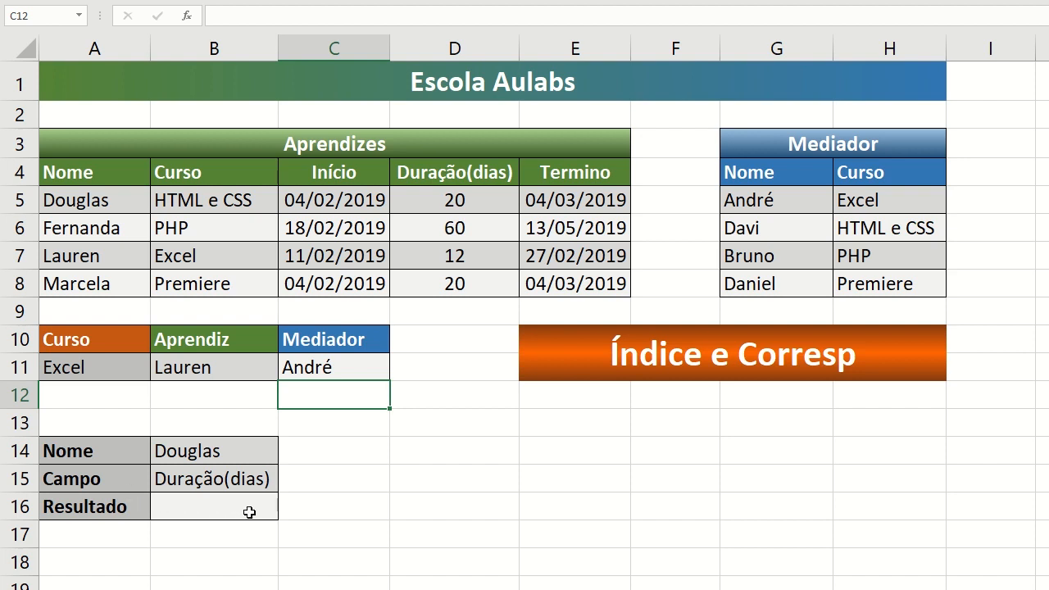
Enter =ÍNDICE(A4:E8;2;4) in the Resultado cell B16 to return row 2, column 4 of the Aprendizes table.
{"action": "left_click", "coordinate": [202, 516]}
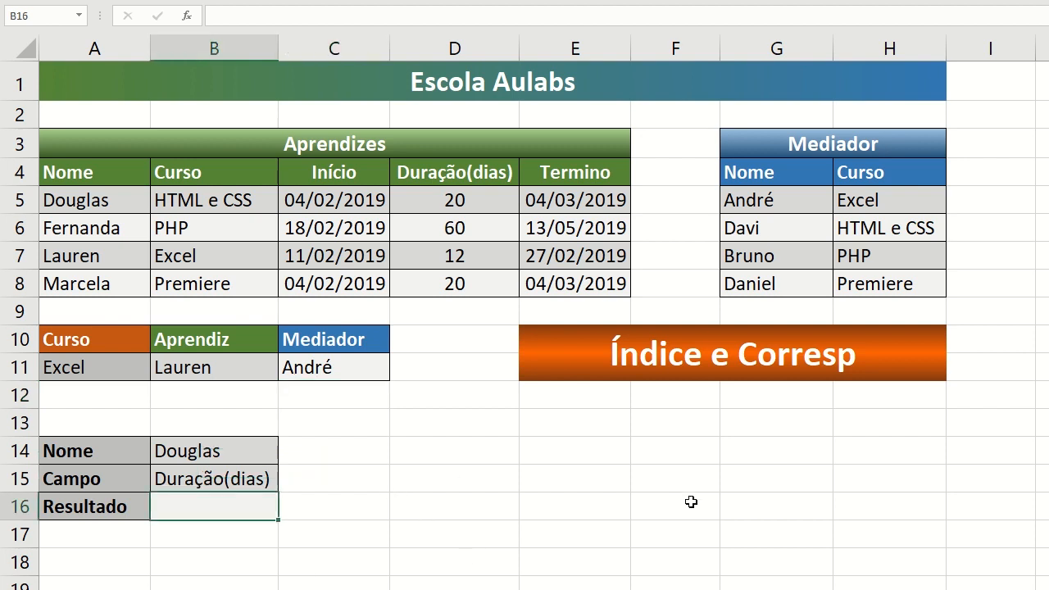
{"action": "type", "text": "=índi"}
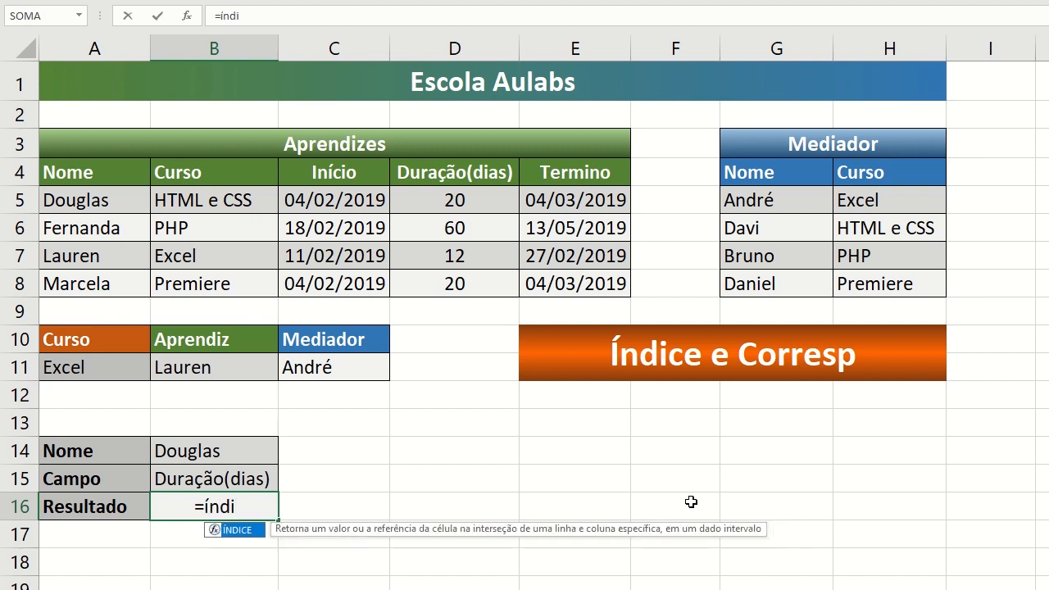
{"action": "double_click", "coordinate": [235, 530]}
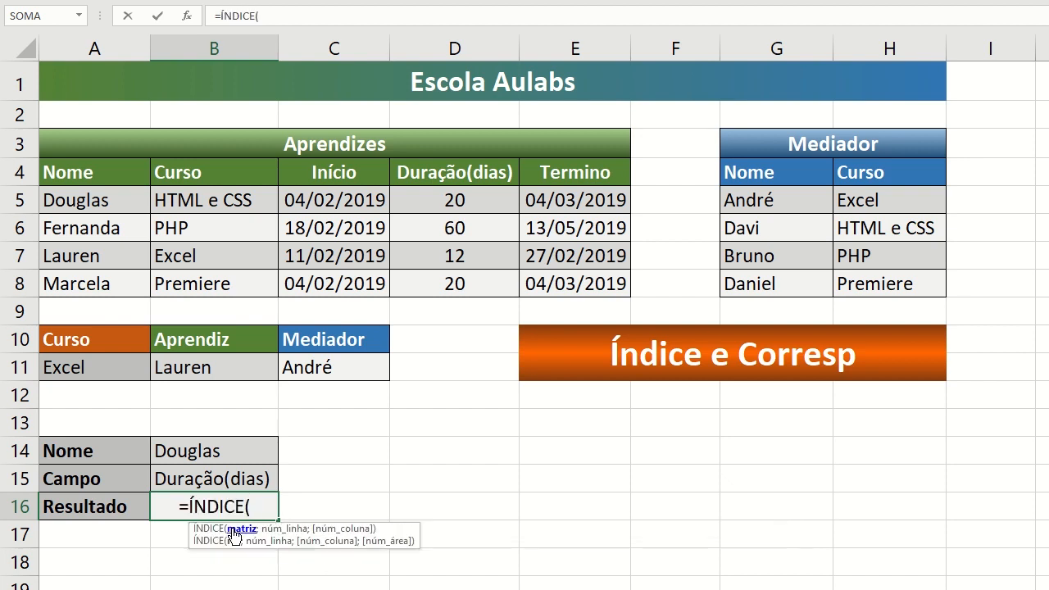
{"action": "left_click_drag", "start_coordinate": [61, 172], "coordinate": [577, 280]}
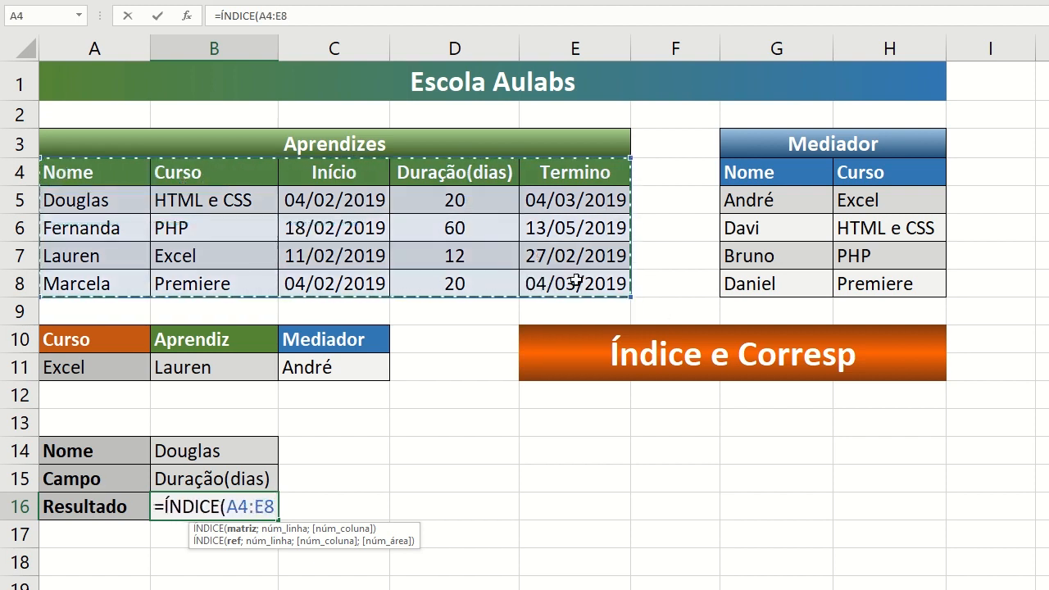
{"action": "type", "text": ";"}
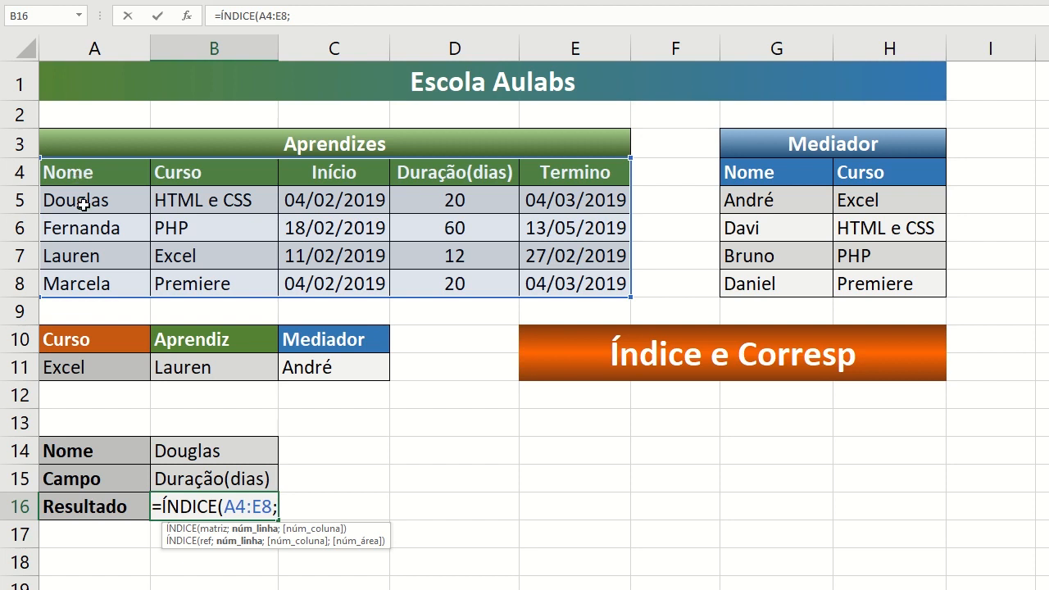
{"action": "type", "text": "2"}
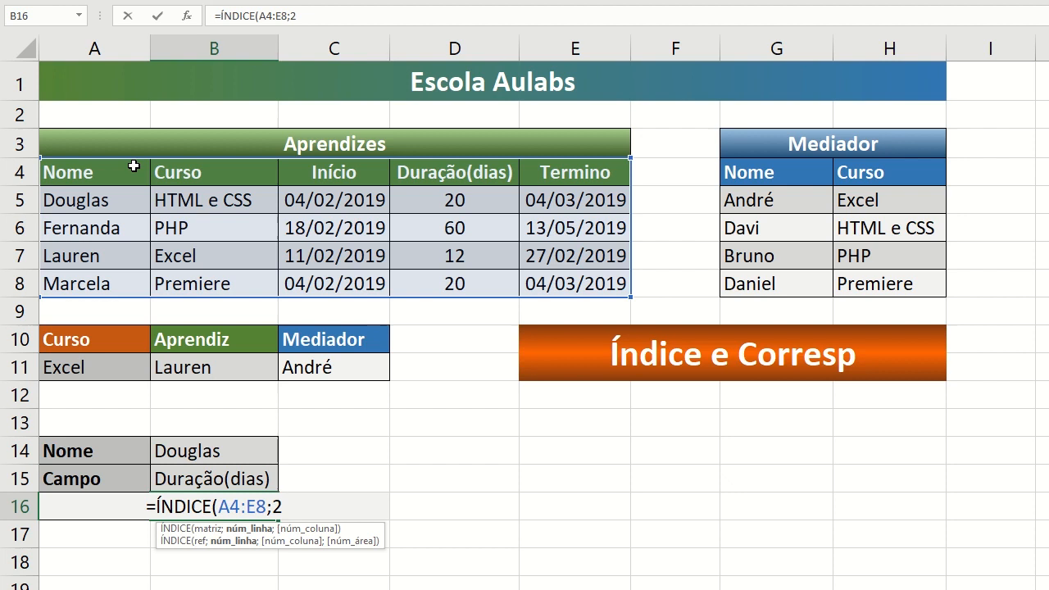
{"action": "type", "text": ";4"}
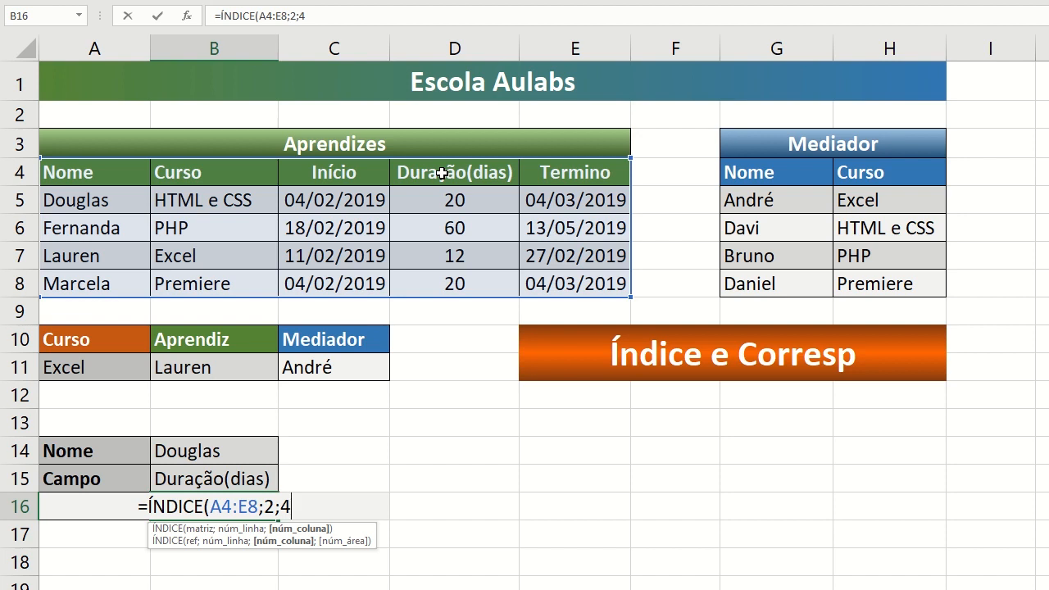
{"action": "type", "text": ")"}
{"action": "key", "text": "Return"}
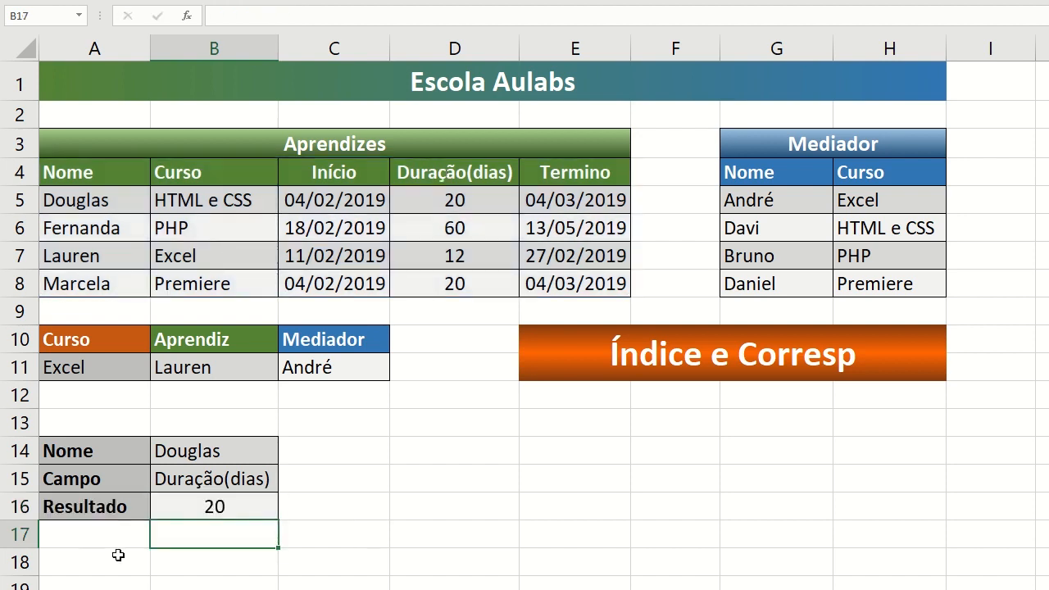
Replace the fixed row number in the Resultado formula in B16 with CORRESP(B14;A4:A8;0) to find the chosen name's row.
{"action": "double_click", "coordinate": [213, 507]}
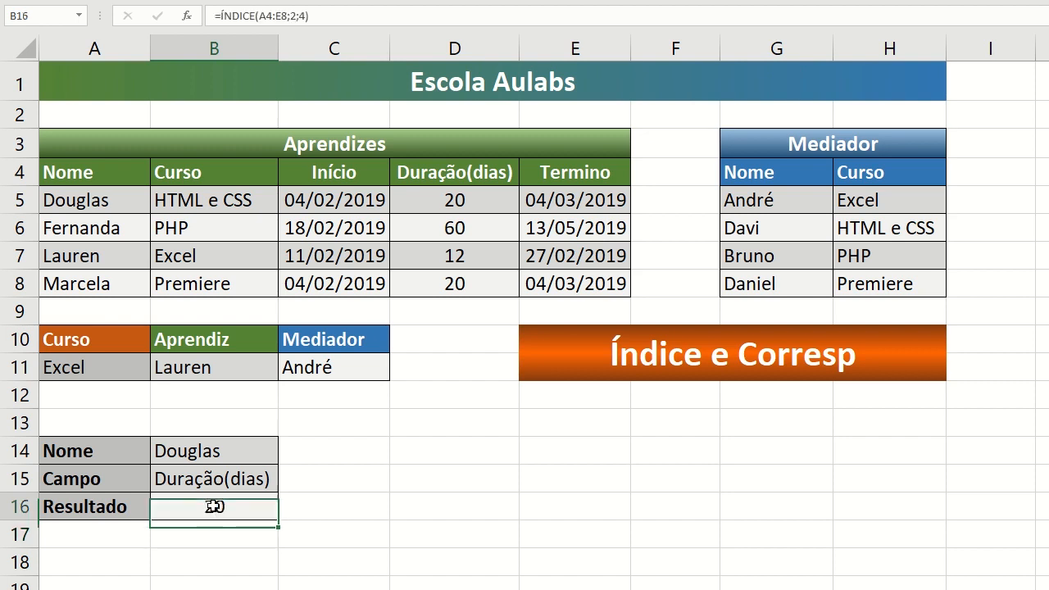
{"action": "double_click", "coordinate": [265, 506]}
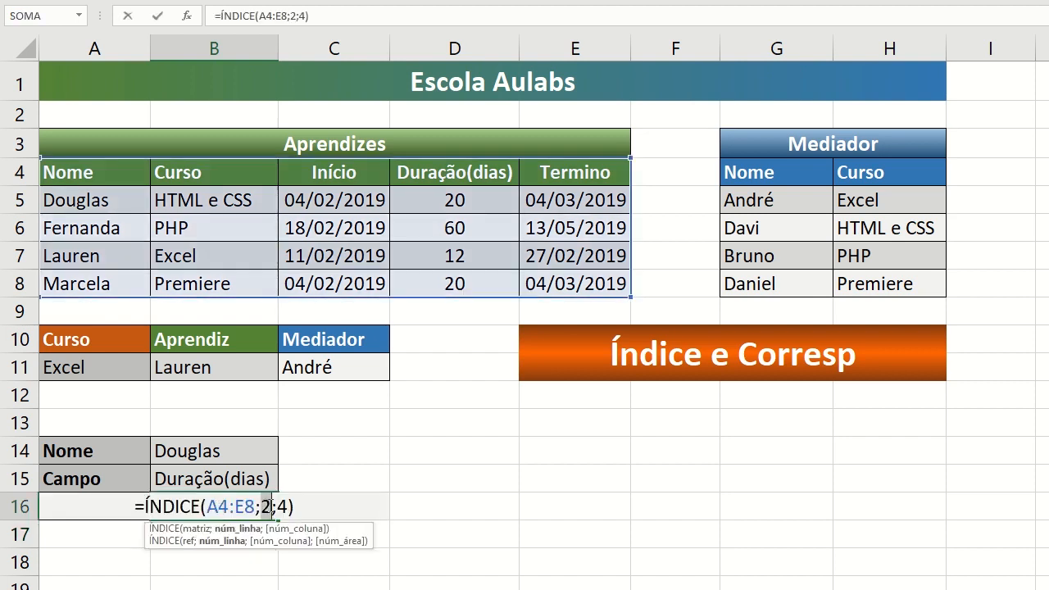
{"action": "type", "text": "corre"}
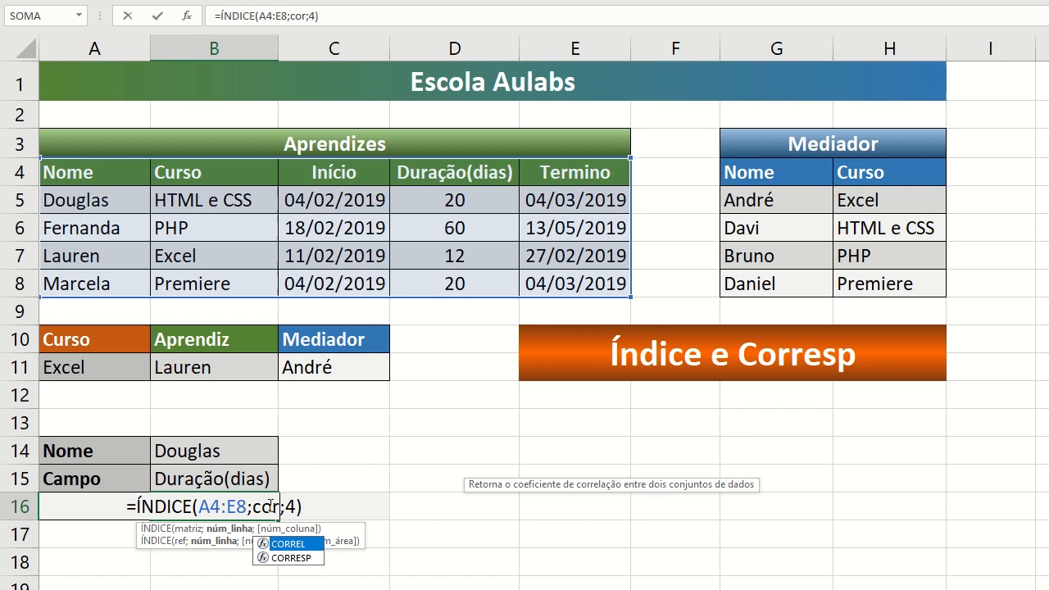
{"action": "double_click", "coordinate": [279, 558]}
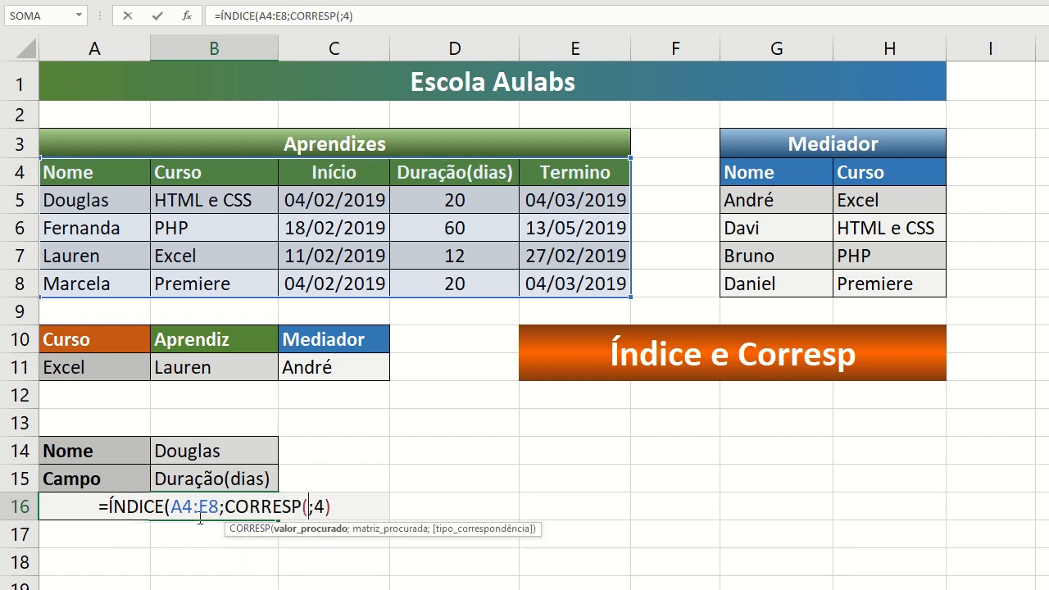
{"action": "left_click", "coordinate": [171, 451]}
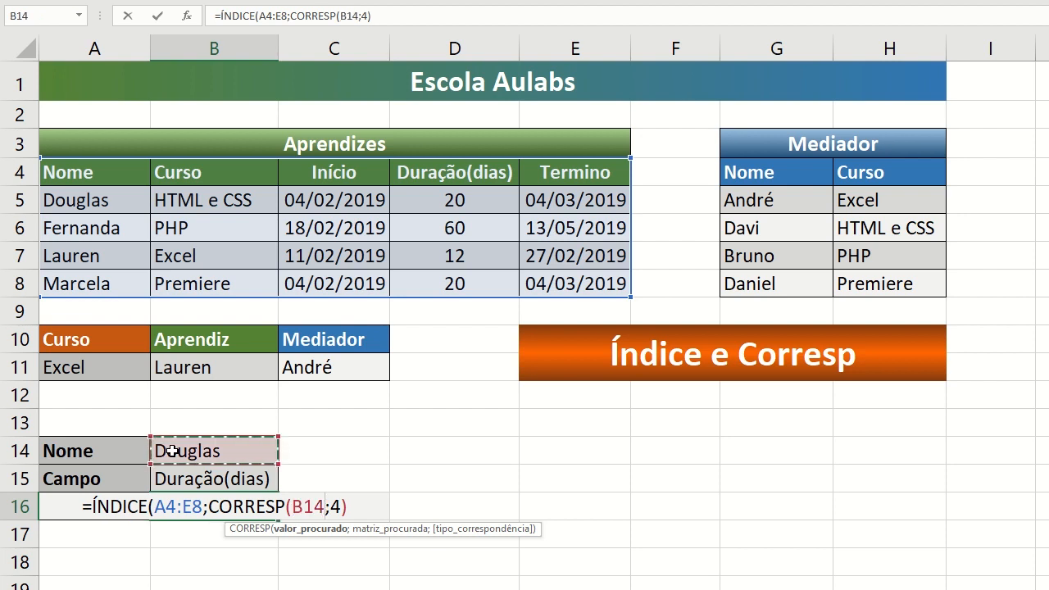
{"action": "type", "text": ";"}
{"action": "left_click_drag", "start_coordinate": [74, 168], "coordinate": [87, 275]}
{"action": "type", "text": ";0"}
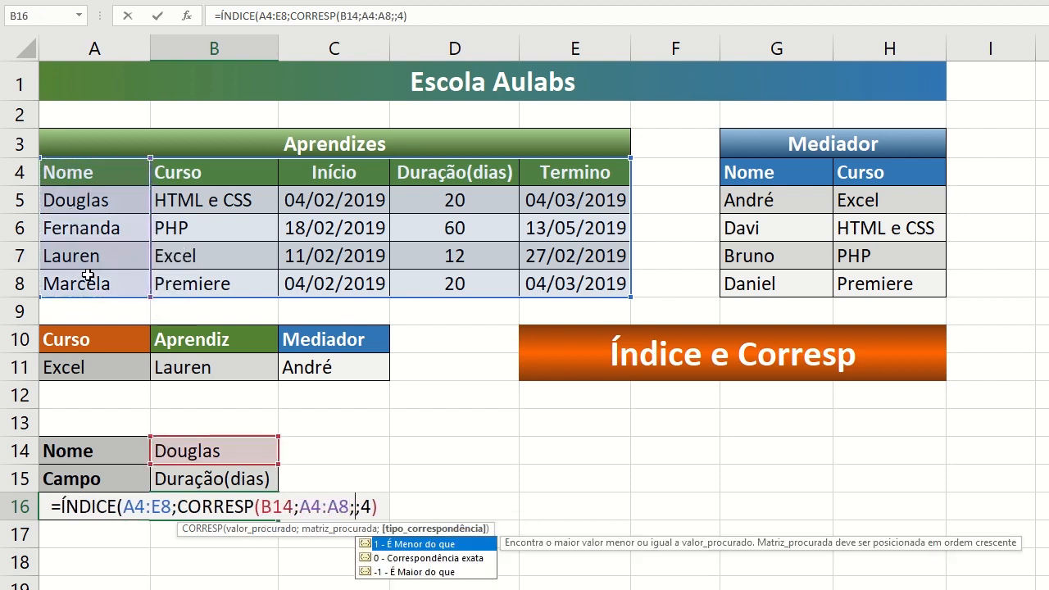
{"action": "type", "text": ")"}
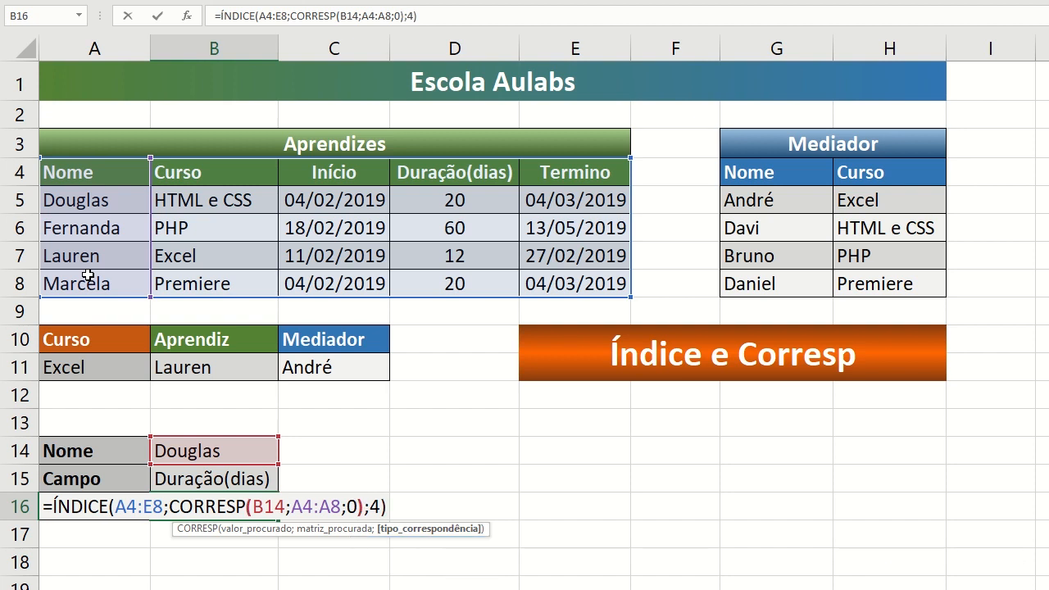
Replace the fixed column number in B16 with CORRESP, giving =ÍNDICE(A4:E8;CORRESP(B14;A4:A8;0);CORRESP(B15;A4:E4;0)).
{"action": "key", "text": "Right"}
{"action": "double_click", "coordinate": [377, 508]}
{"action": "type", "text": "co"}
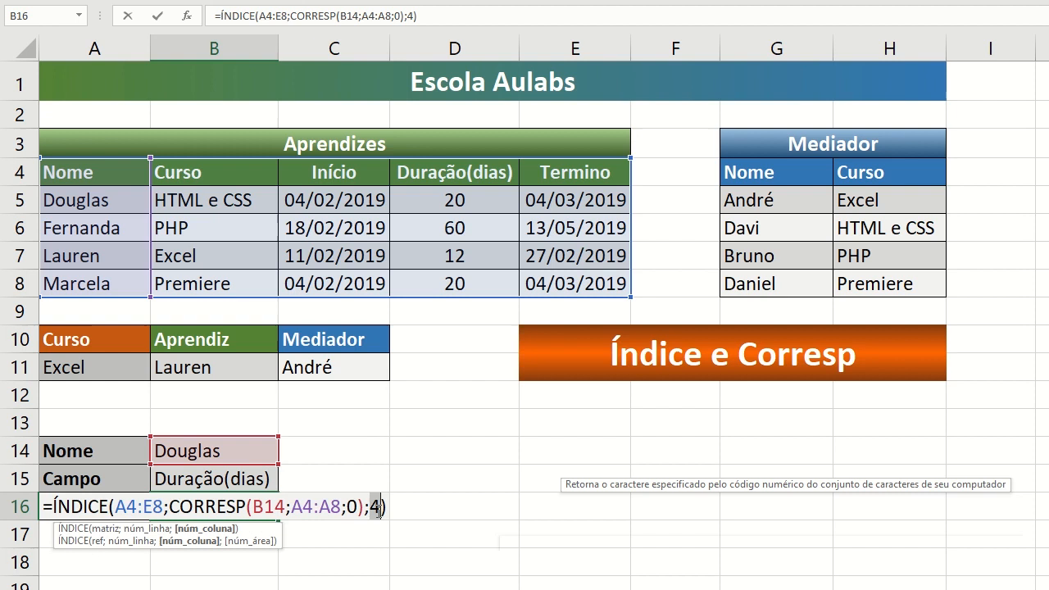
{"action": "type", "text": "rr"}
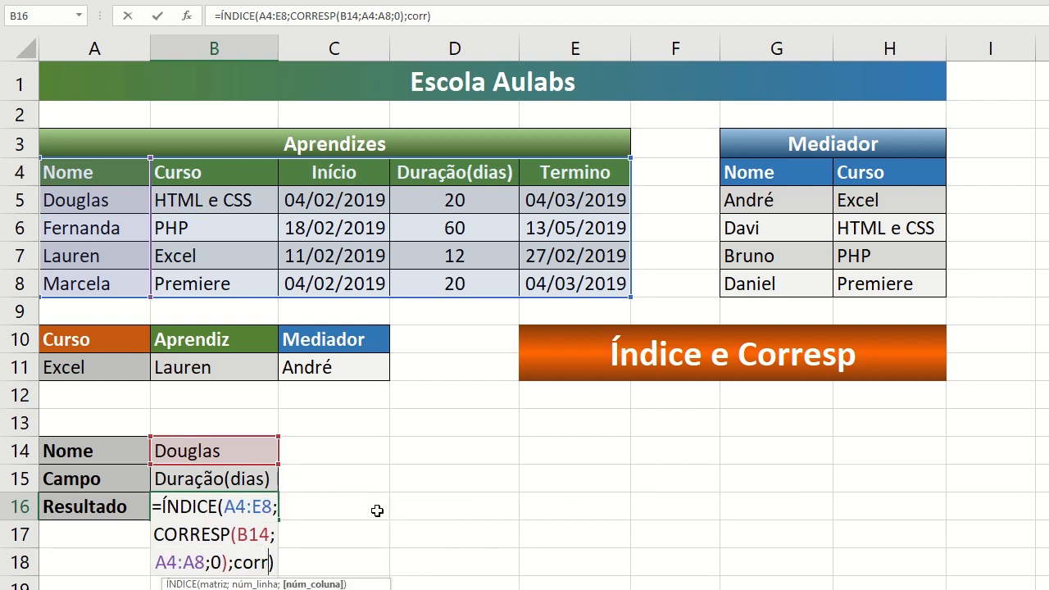
{"action": "key", "text": "Tab"}
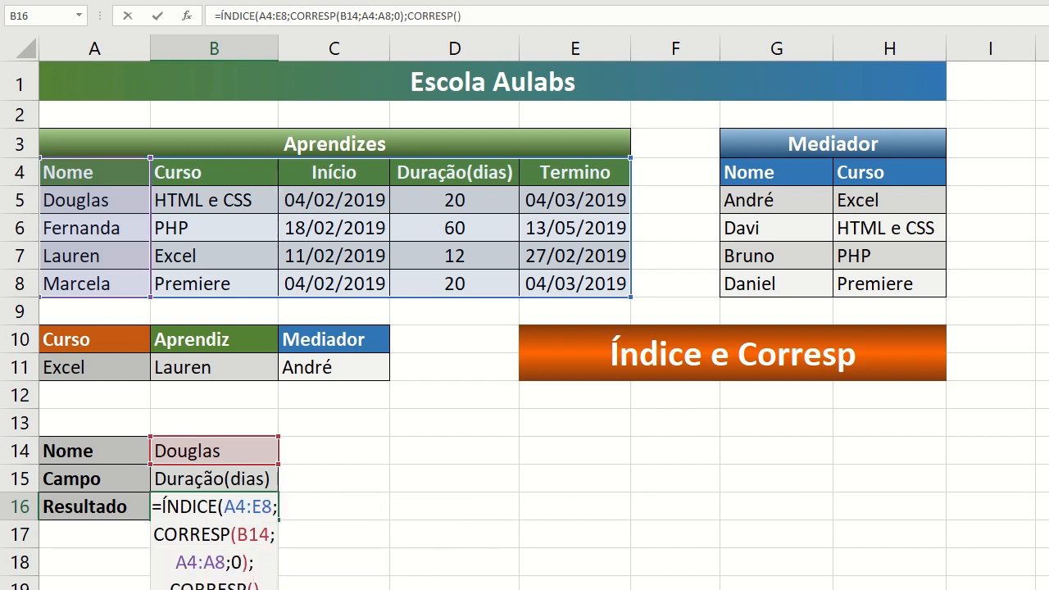
{"action": "left_click", "coordinate": [179, 474]}
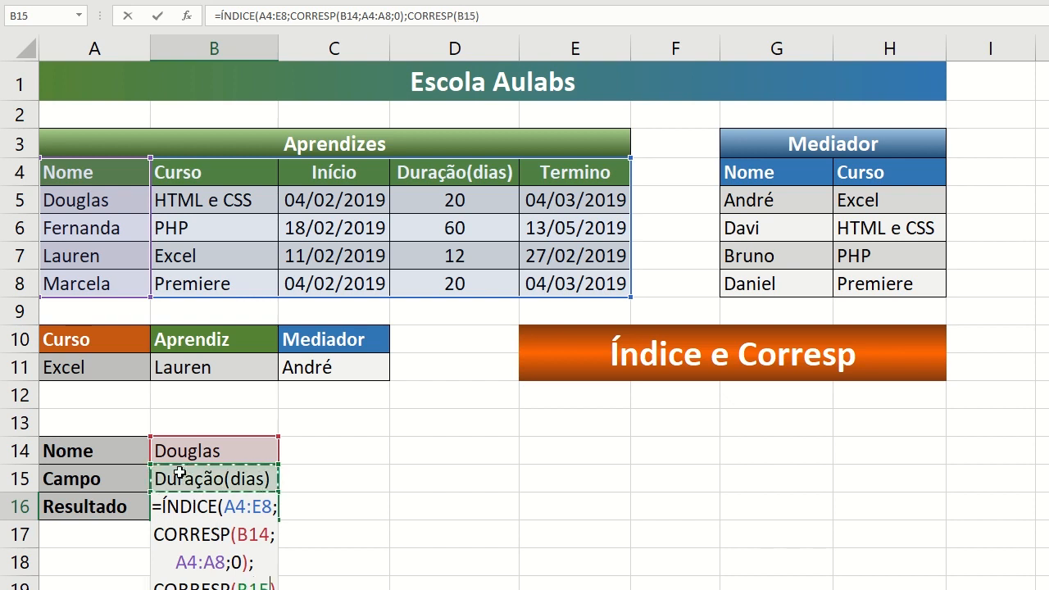
{"action": "type", "text": ";"}
{"action": "left_click_drag", "start_coordinate": [57, 172], "coordinate": [547, 170]}
{"action": "type", "text": ";0"}
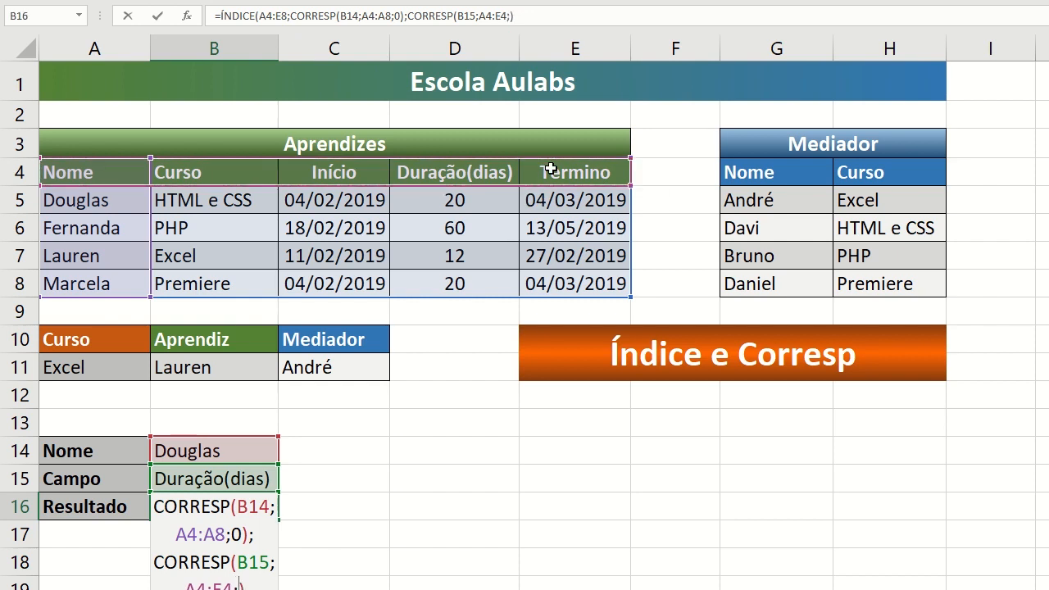
{"action": "type", "text": ")"}
{"action": "key", "text": "Return"}
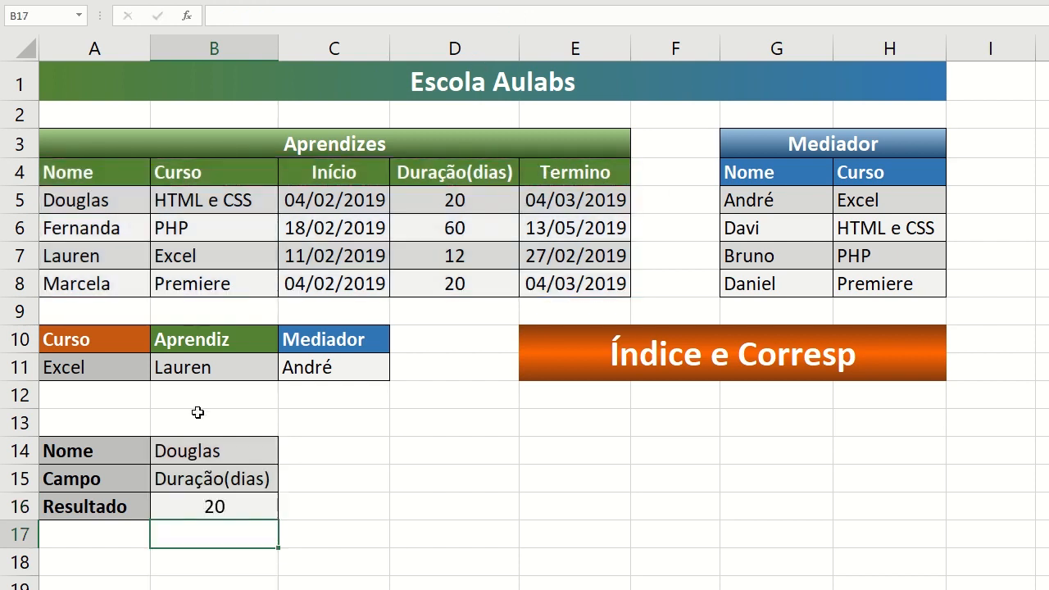
Review the ÍNDICE formula in B16, examining the CORRESP that supplies the row and the one that supplies the column.
{"action": "left_click", "coordinate": [247, 508]}
{"action": "double_click", "coordinate": [206, 509]}
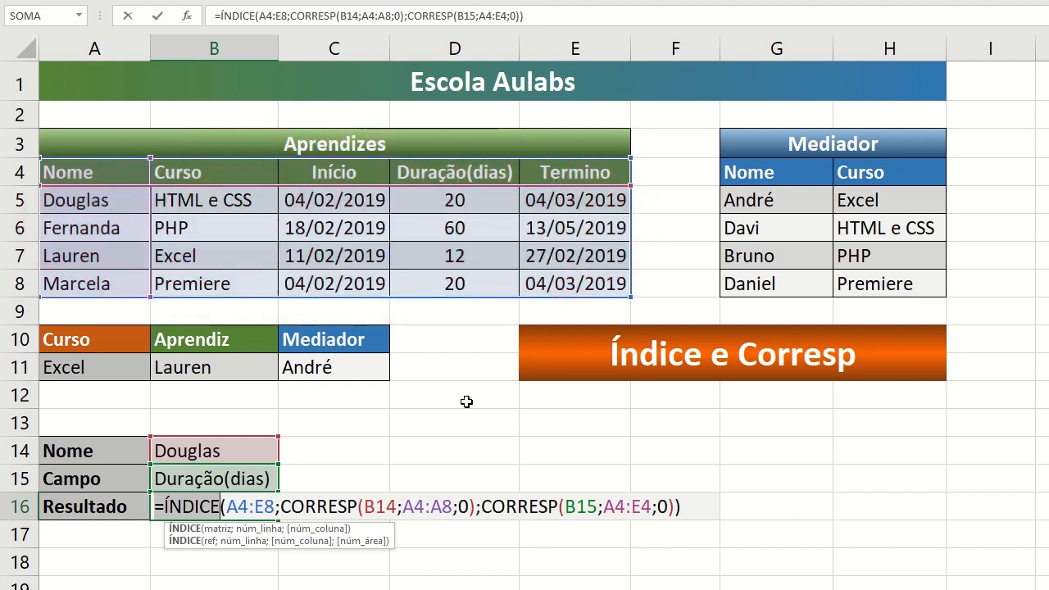
{"action": "left_click_drag", "start_coordinate": [280, 507], "coordinate": [475, 507]}
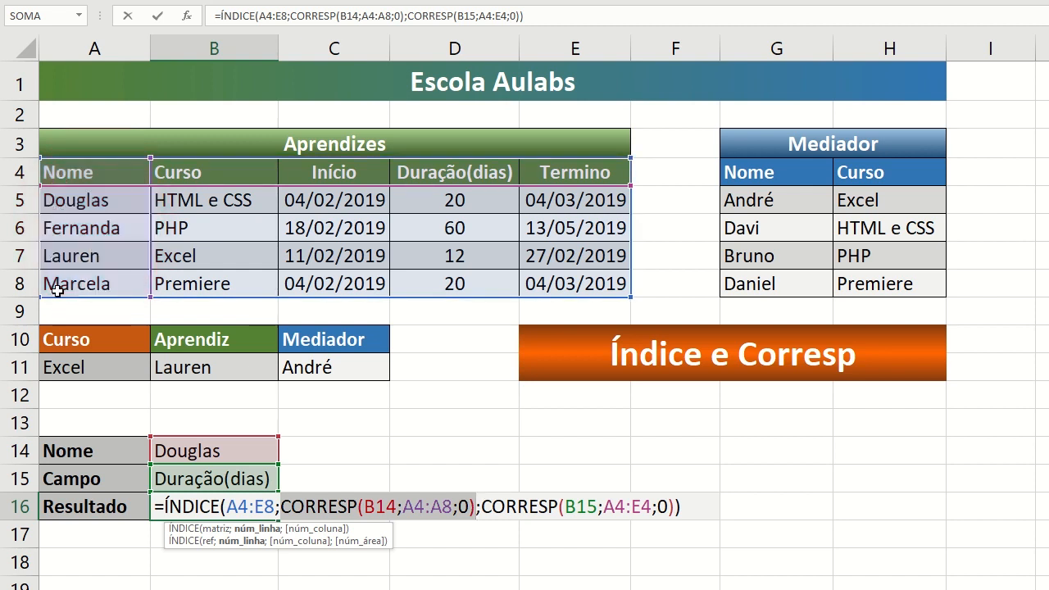
{"action": "left_click_drag", "start_coordinate": [481, 507], "coordinate": [680, 506]}
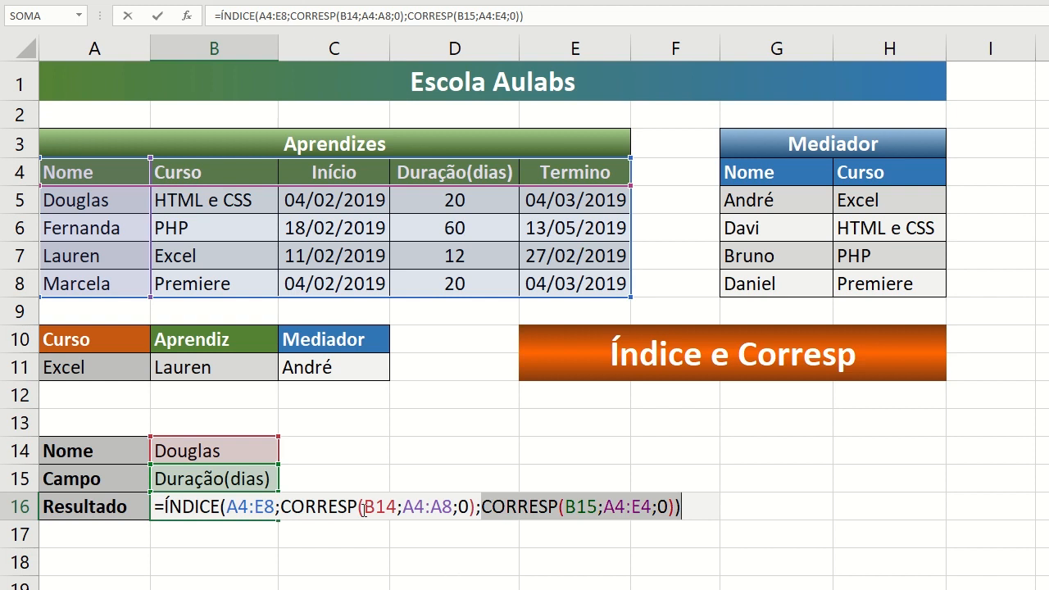
{"action": "key", "text": "Return"}
Test the lookup by choosing the PHP and then the Excel apprentice in Nome (B14), and set Campo (B15) to Curso.
{"action": "left_click", "coordinate": [246, 454]}
{"action": "left_click", "coordinate": [285, 456]}
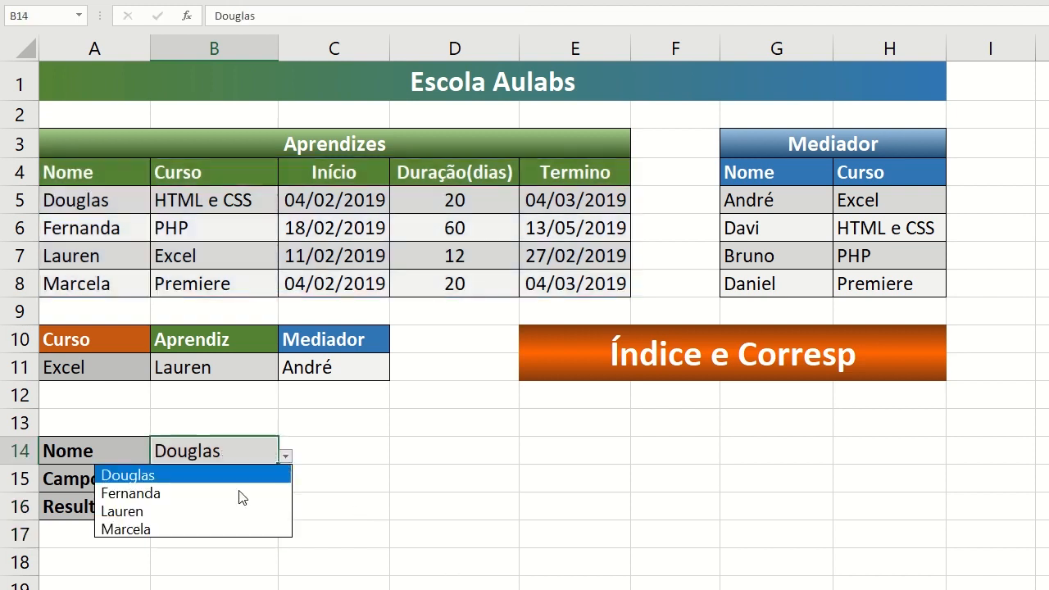
{"action": "left_click", "coordinate": [243, 495]}
{"action": "left_click", "coordinate": [285, 456]}
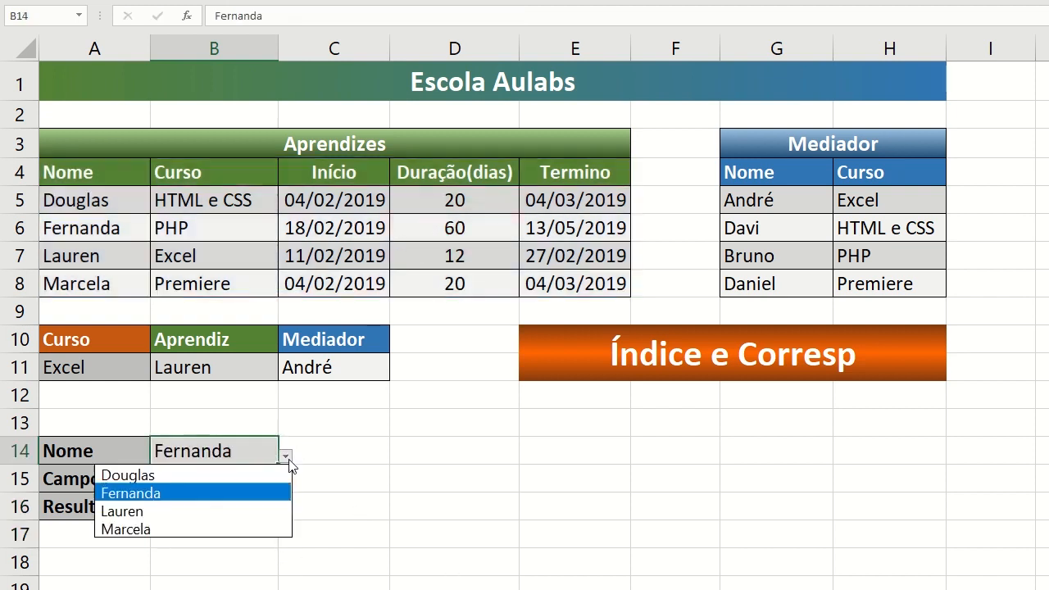
{"action": "left_click", "coordinate": [220, 512]}
{"action": "left_click", "coordinate": [271, 479]}
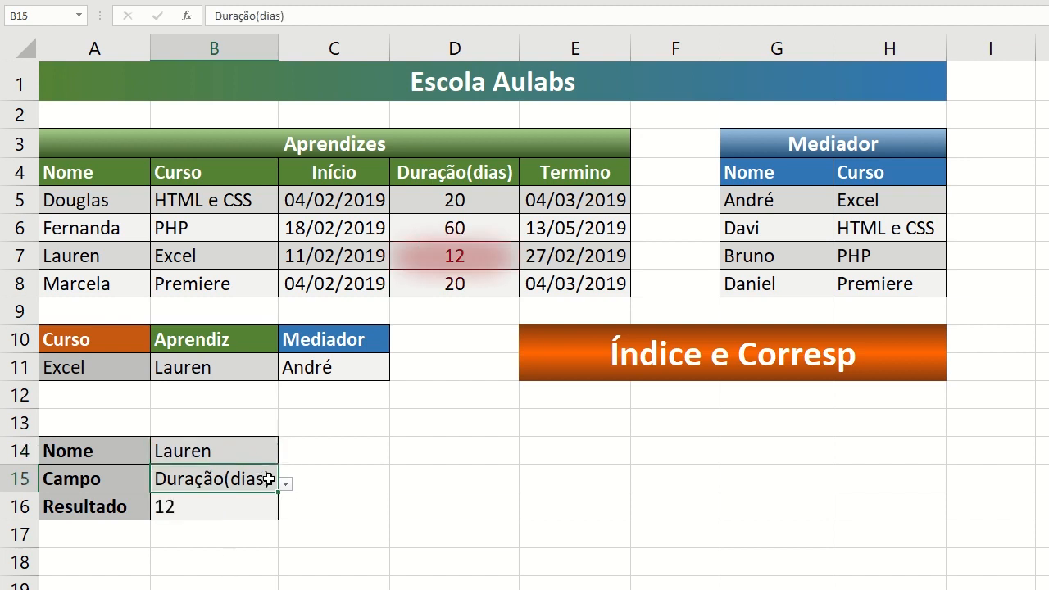
{"action": "left_click", "coordinate": [285, 484]}
{"action": "left_click", "coordinate": [272, 501]}
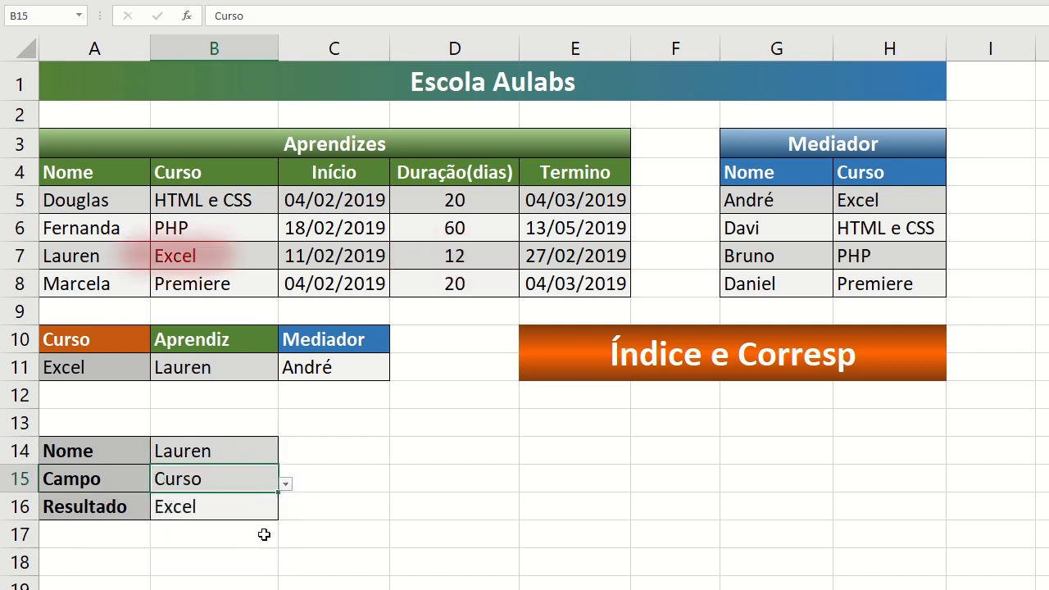
Choose the Premiere and then the HTML e CSS apprentice in Nome (B14), and set Campo (B15) to Termino.
{"action": "left_click", "coordinate": [262, 453]}
{"action": "left_click", "coordinate": [285, 455]}
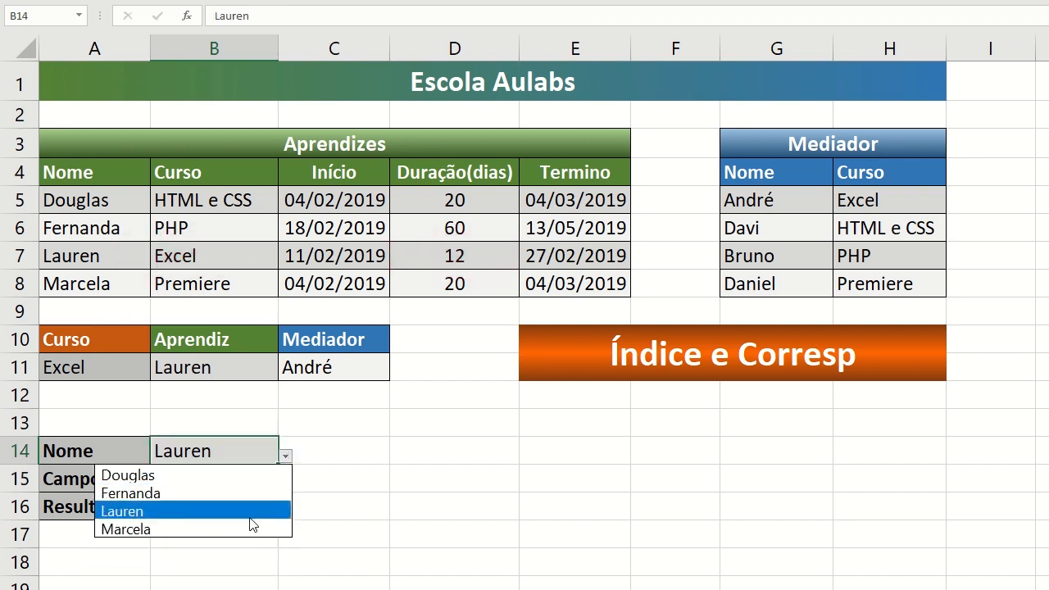
{"action": "left_click", "coordinate": [257, 530]}
{"action": "left_click", "coordinate": [285, 456]}
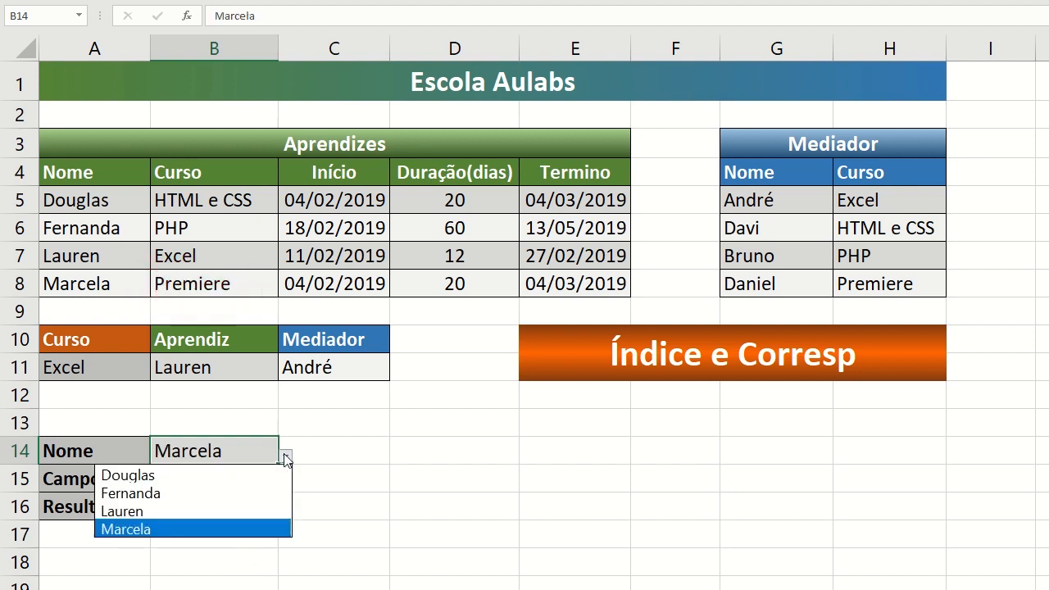
{"action": "left_click", "coordinate": [204, 479]}
{"action": "left_click", "coordinate": [262, 480]}
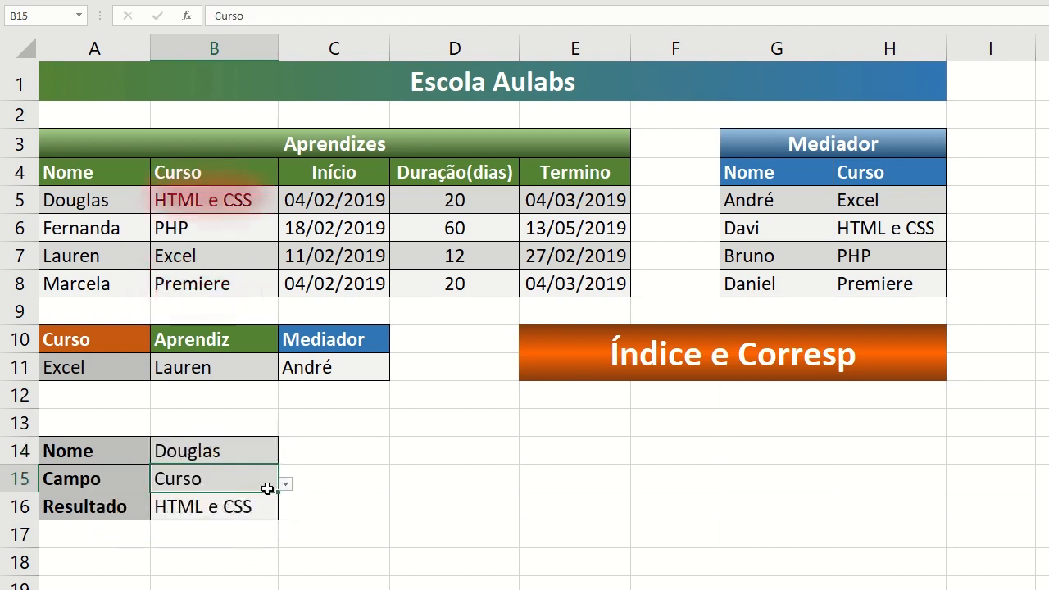
{"action": "left_click", "coordinate": [286, 488]}
{"action": "left_click", "coordinate": [238, 557]}
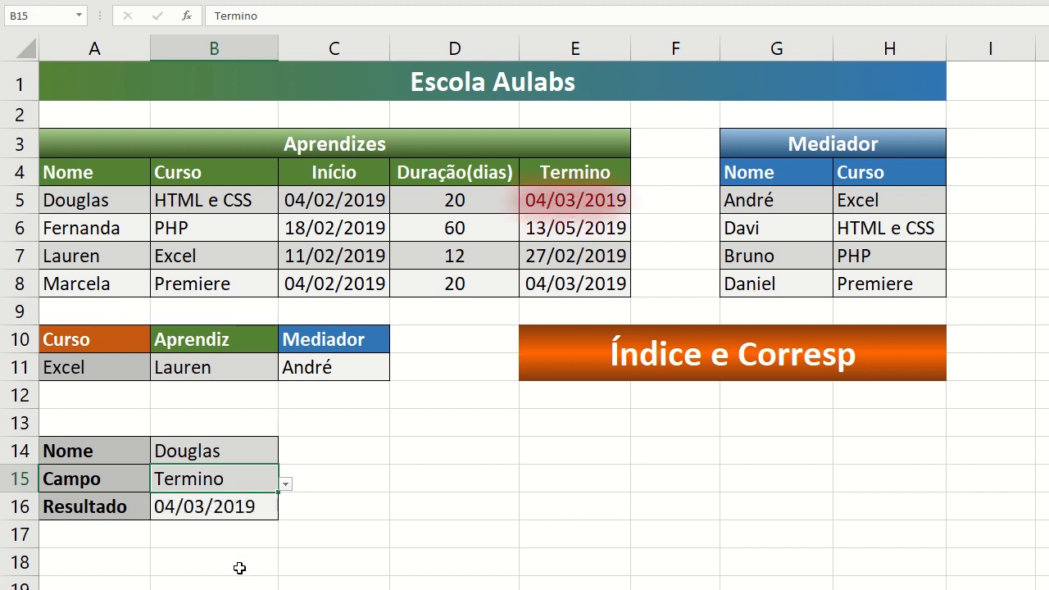
Set Nome (B14) to the Excel apprentice and Campo (B15) to Início to test the start date lookup.
{"action": "left_click", "coordinate": [226, 450]}
{"action": "left_click", "coordinate": [285, 455]}
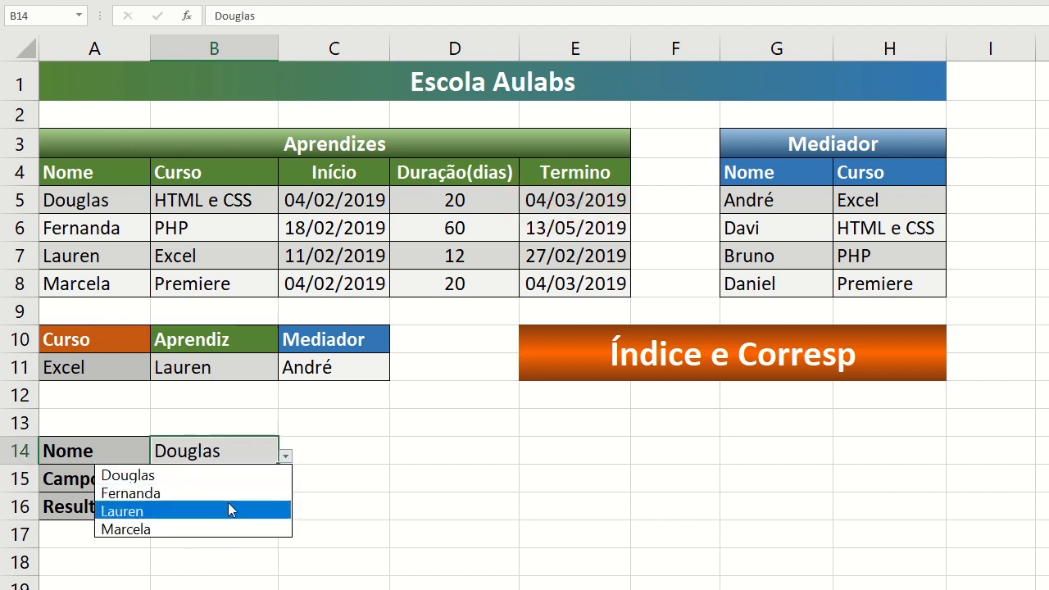
{"action": "left_click", "coordinate": [221, 510]}
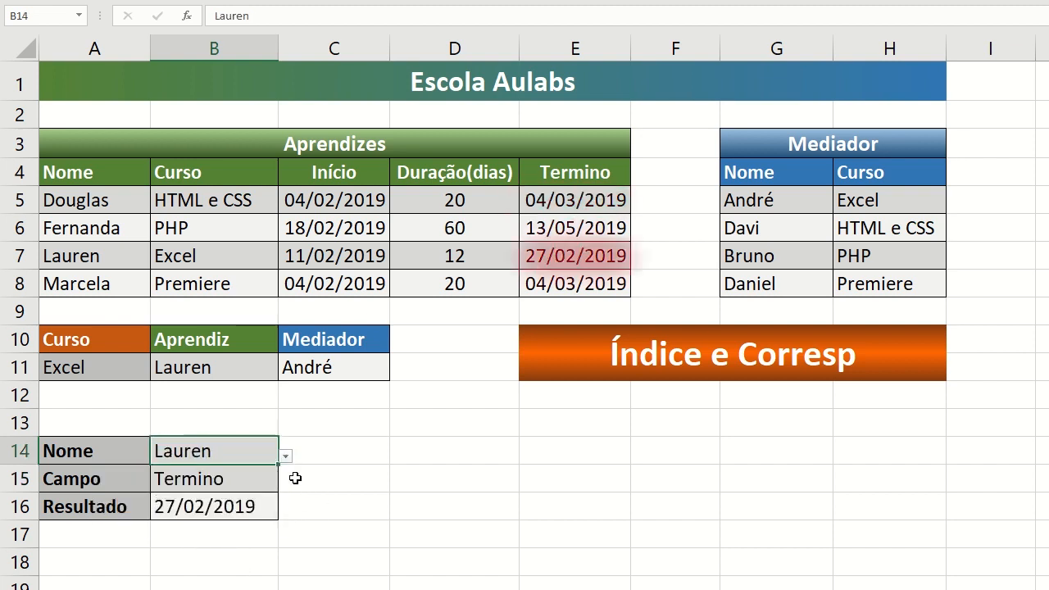
{"action": "key", "text": "Down"}
{"action": "left_click", "coordinate": [286, 484]}
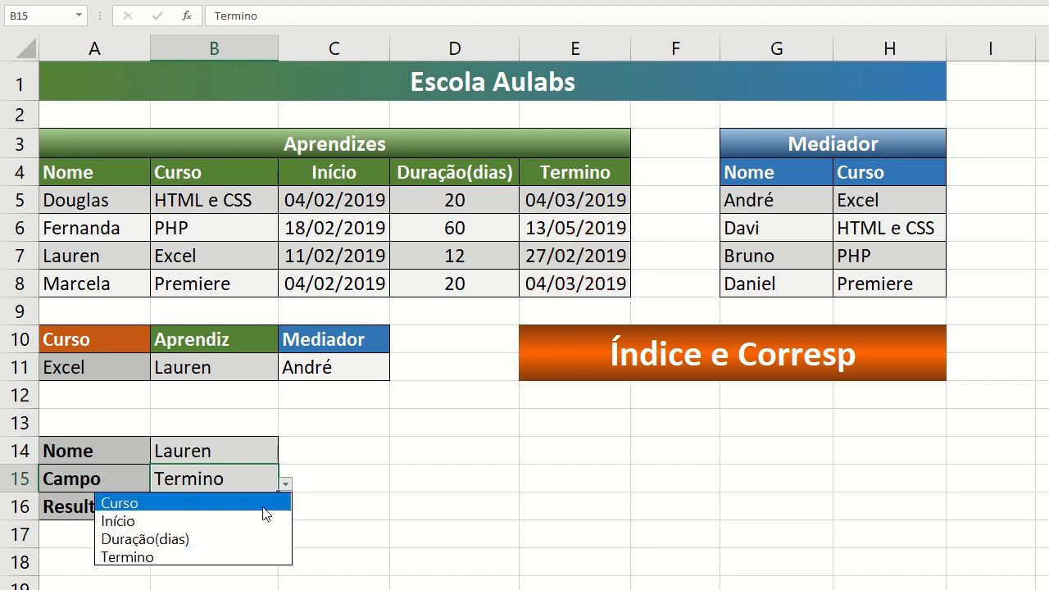
{"action": "left_click", "coordinate": [246, 521]}
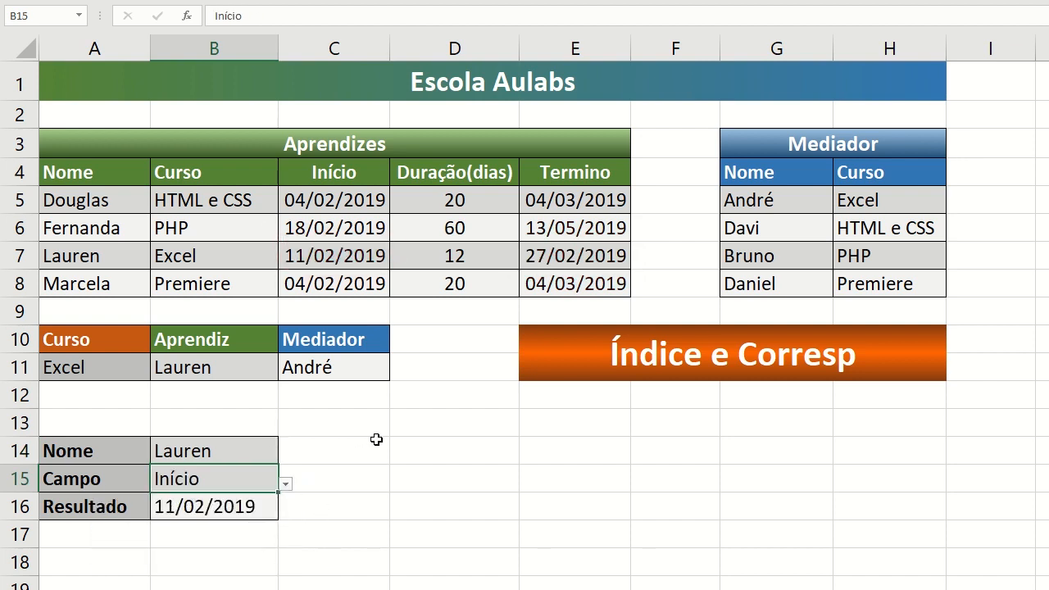
{"action": "left_click", "coordinate": [607, 506]}
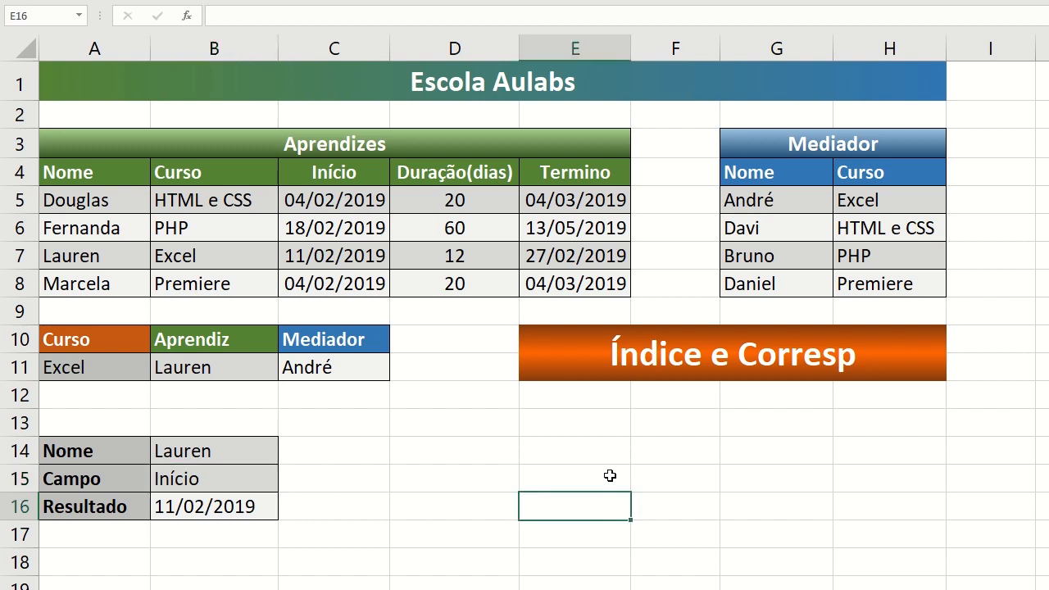
{"action": "left_click", "coordinate": [594, 369]}
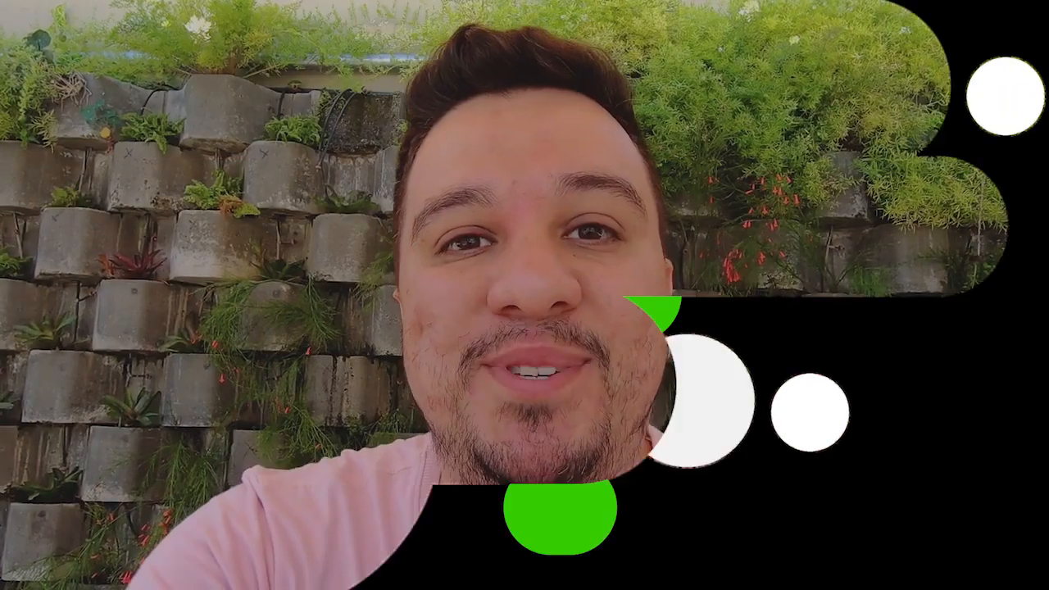